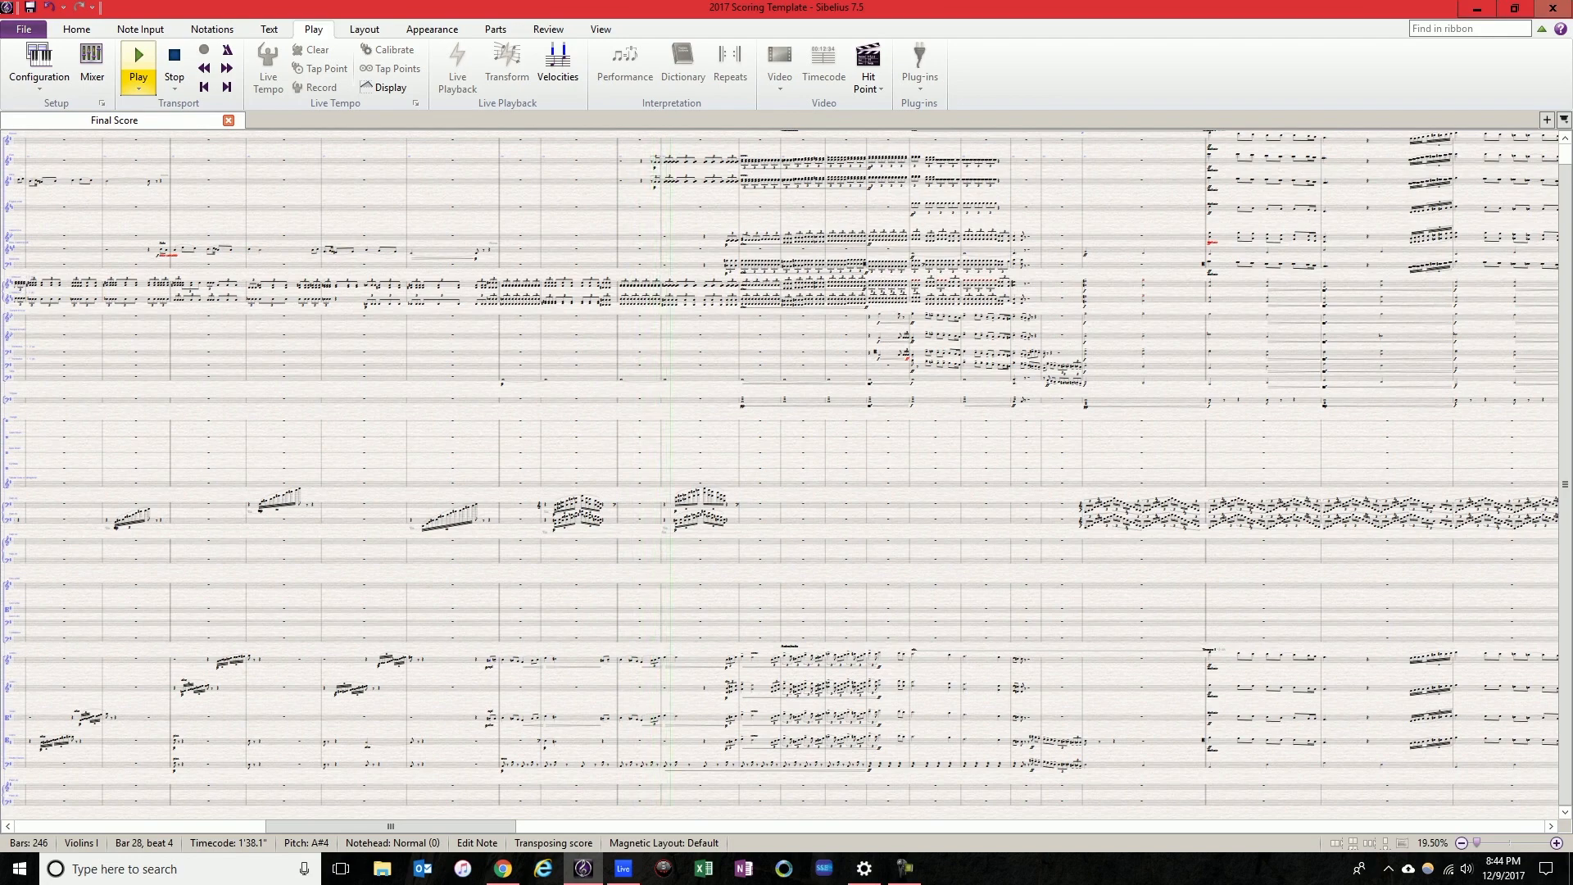
# - Follow the playing Sibelius score at a closer zoom, check the track meters in Ableton Live, and stop the playback
pyautogui.hotkey('ctrl', '=')
pyautogui.hotkey('ctrl', '=')
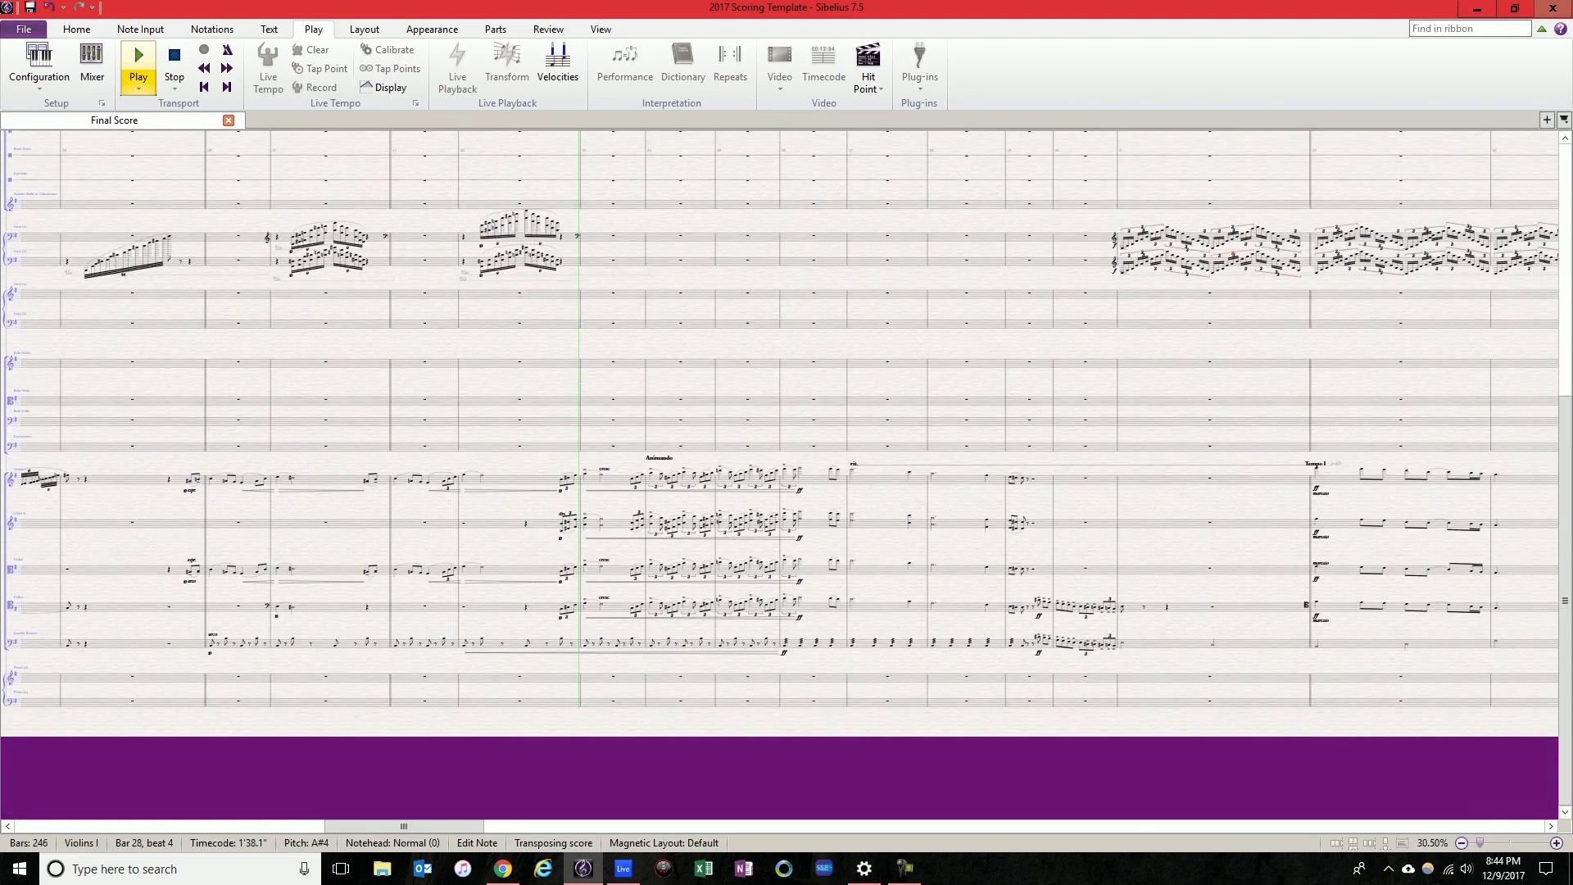
pyautogui.hotkey('ctrl', '=')
pyautogui.hotkey('ctrl', '=')
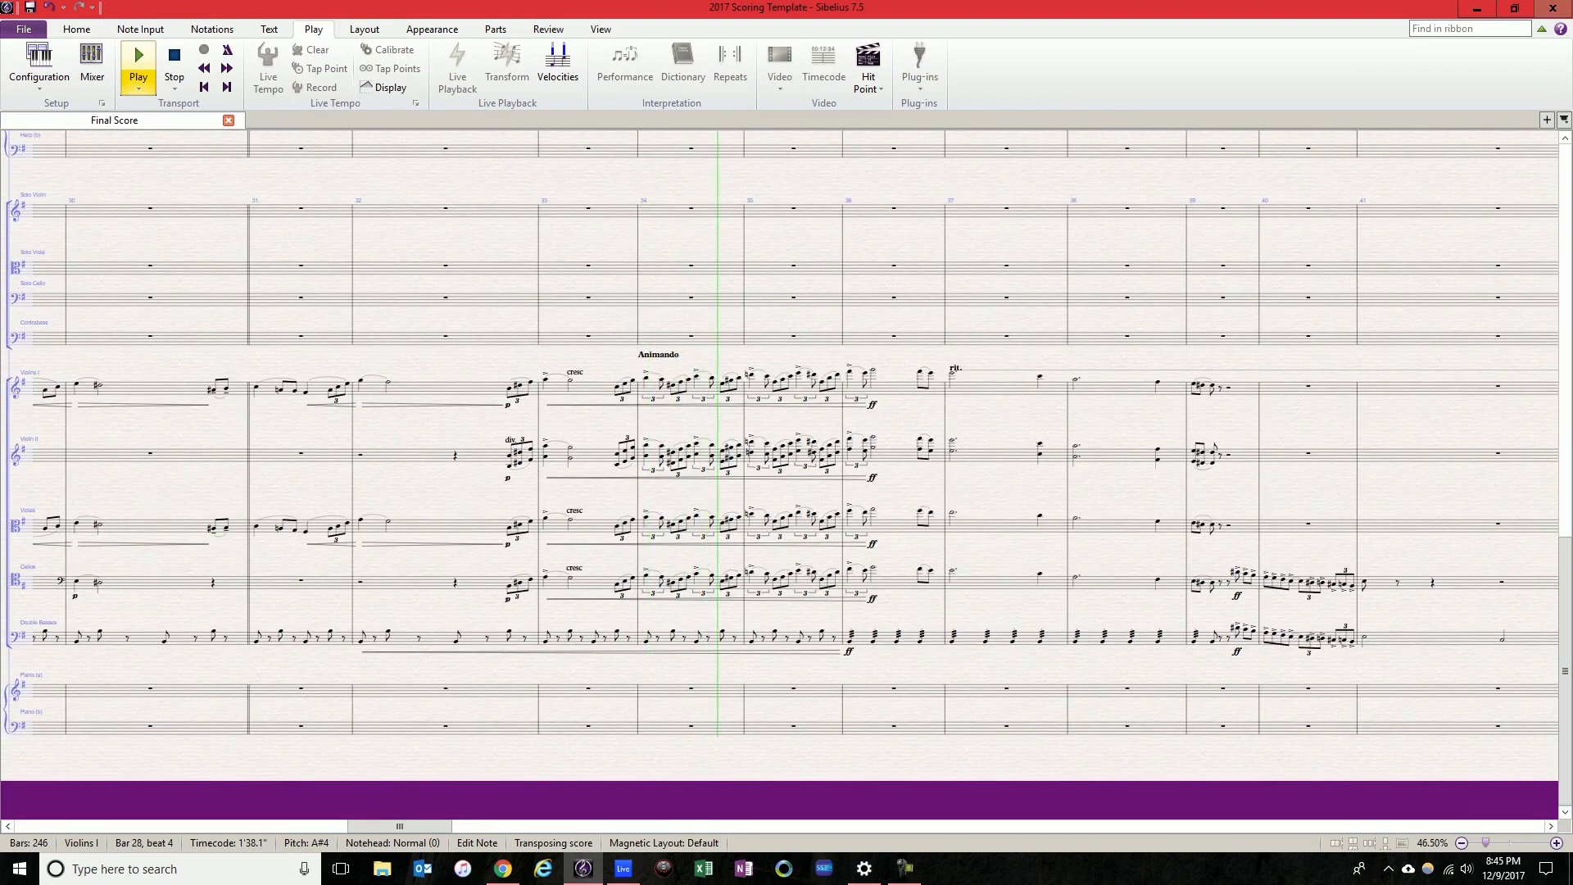
pyautogui.click(624, 868)
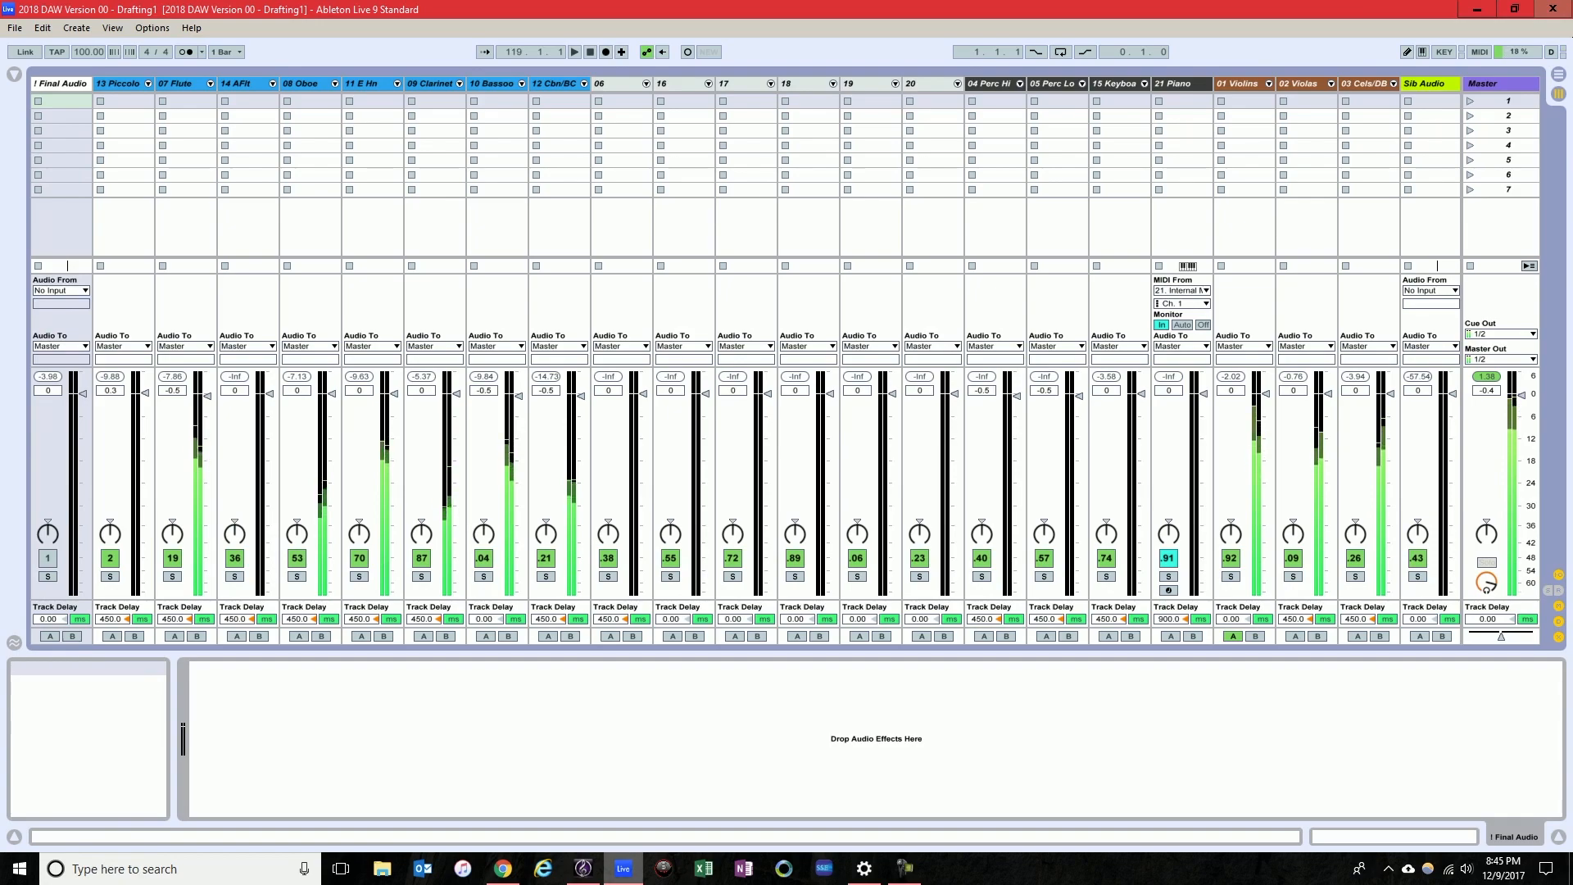
pyautogui.click(583, 868)
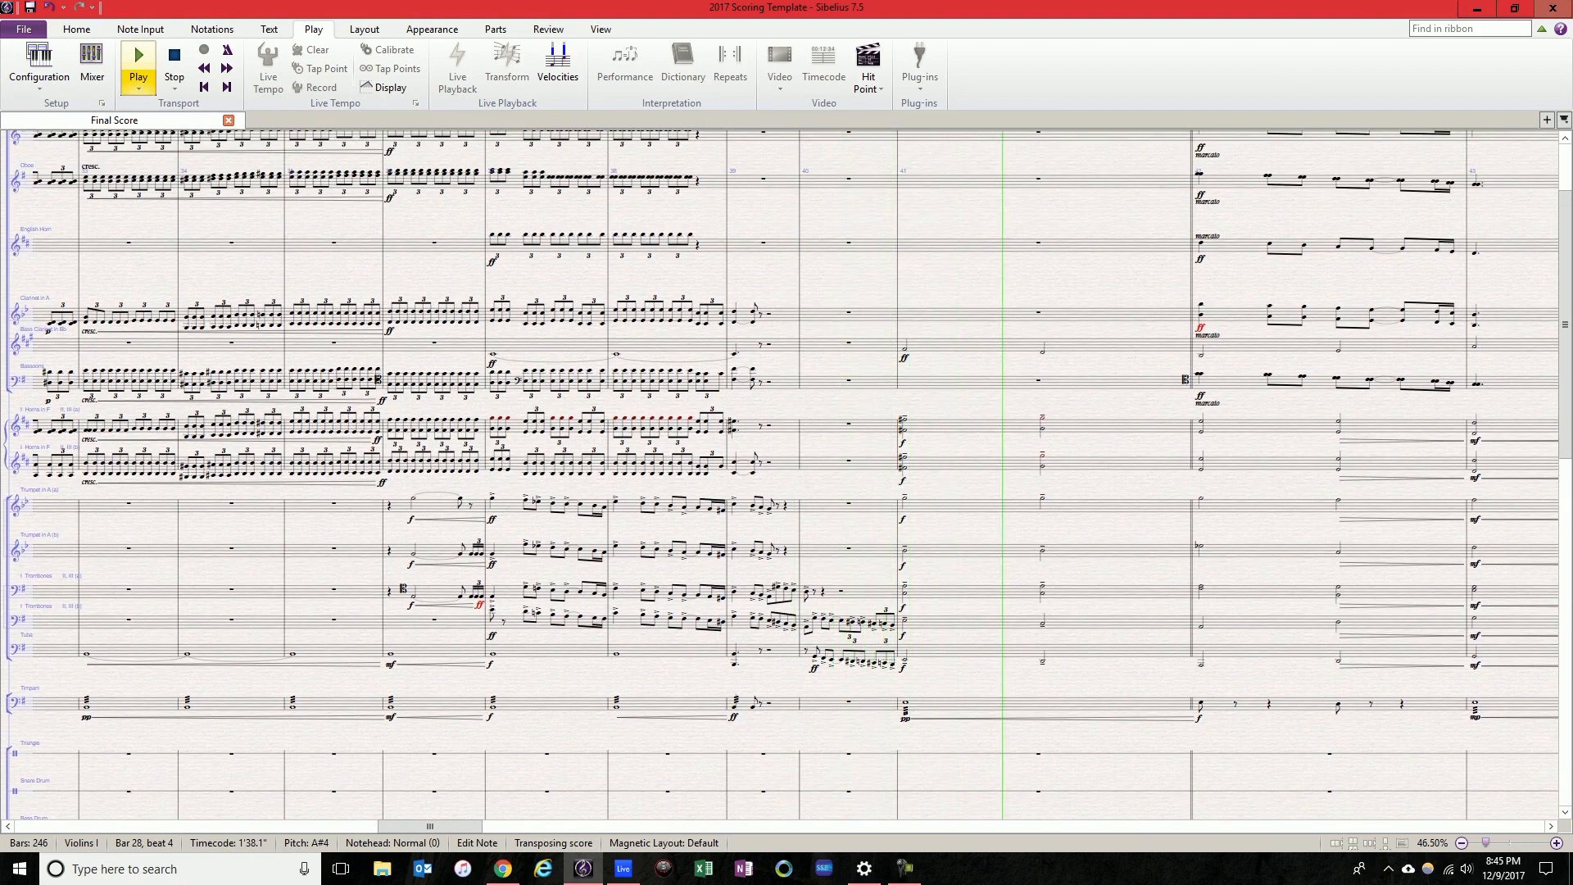
pyautogui.press('space')
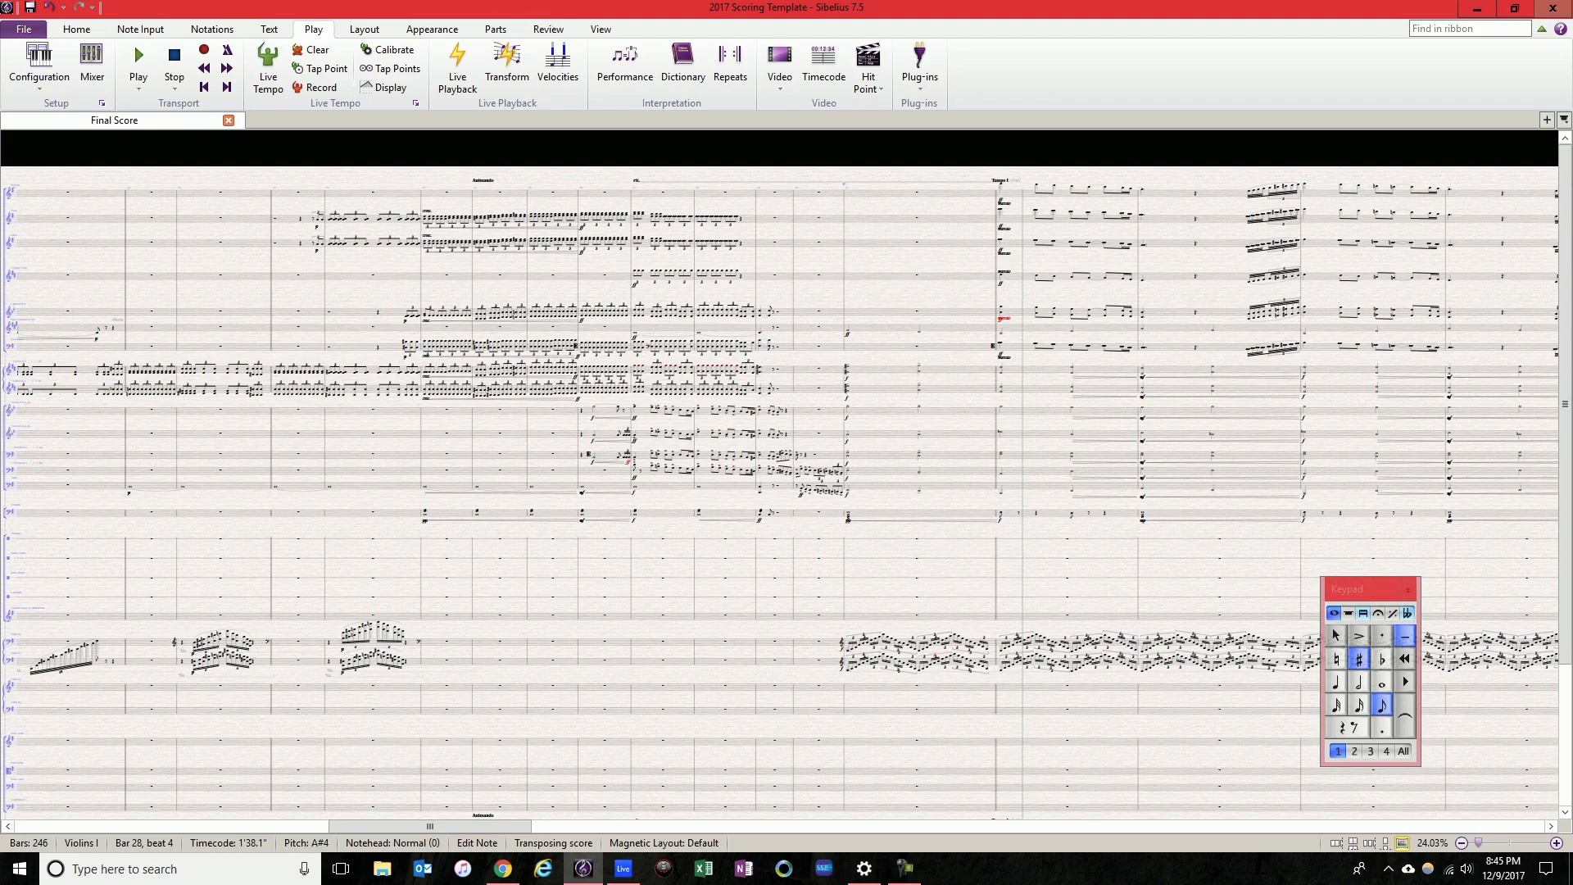
pyautogui.moveTo(983, 491); pyautogui.dragTo(523, 370)
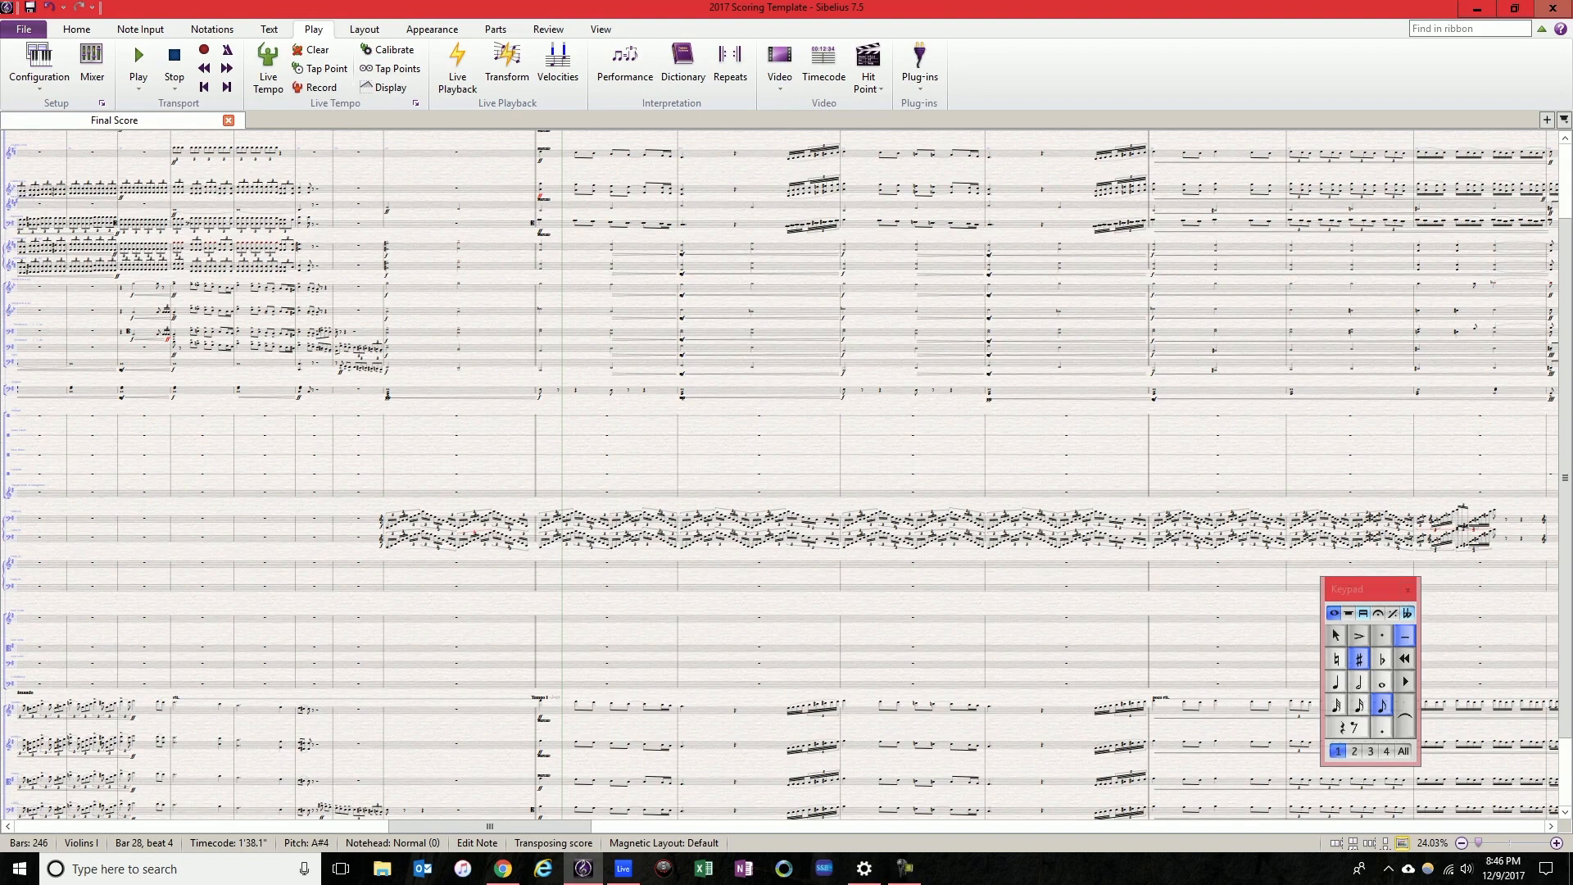
# - Open the LoopBe30 internal MIDI port settings, try muting and unmuting all ports, and close the settings
pyautogui.click(624, 868)
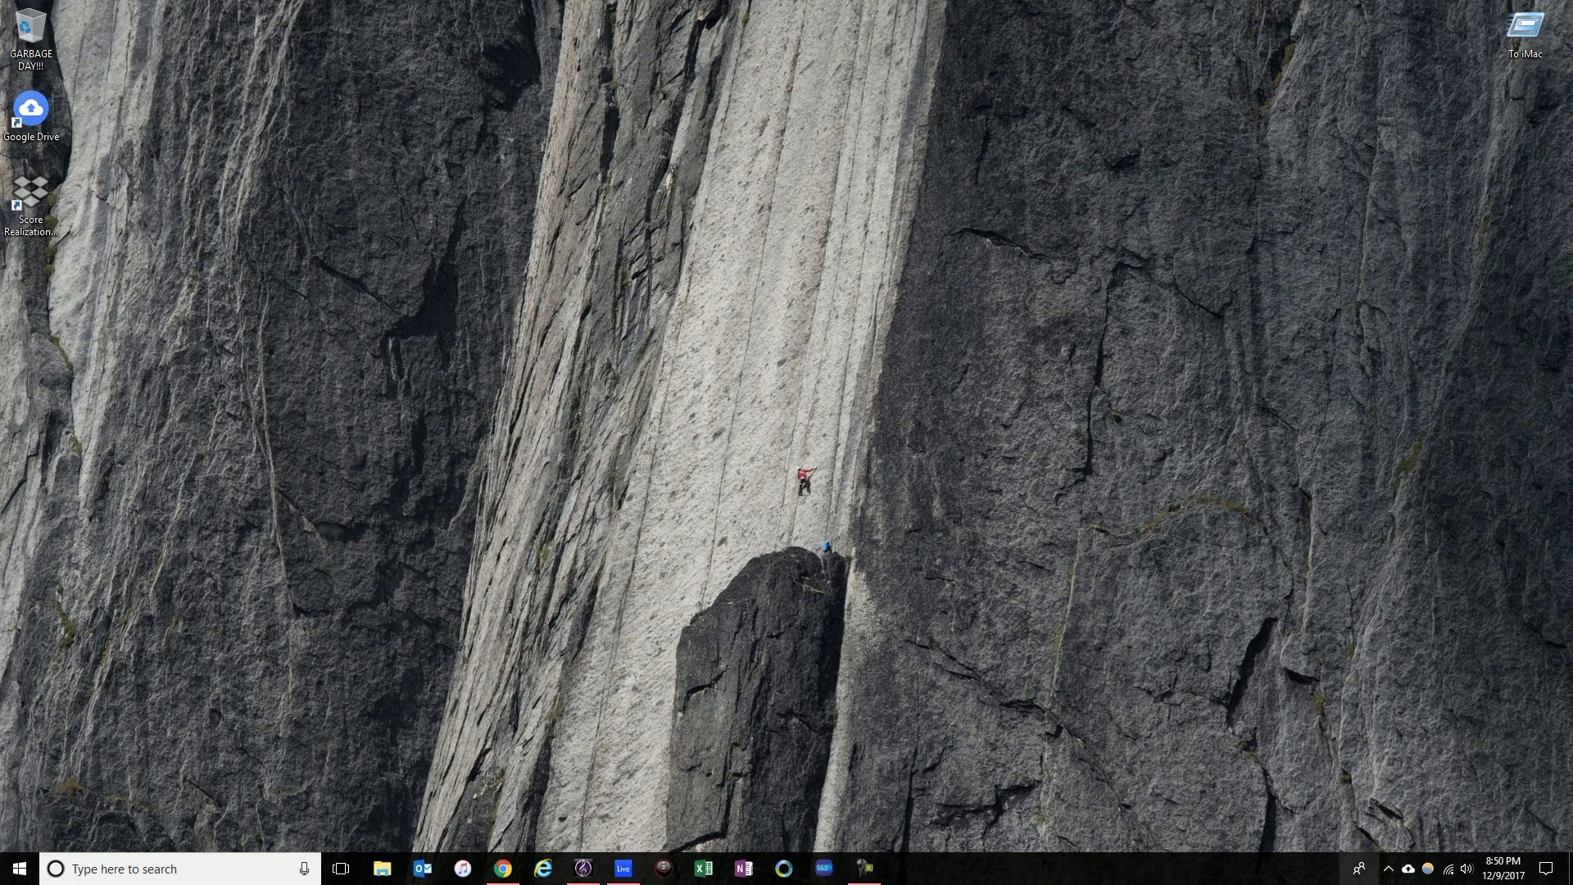
pyautogui.click(1388, 869)
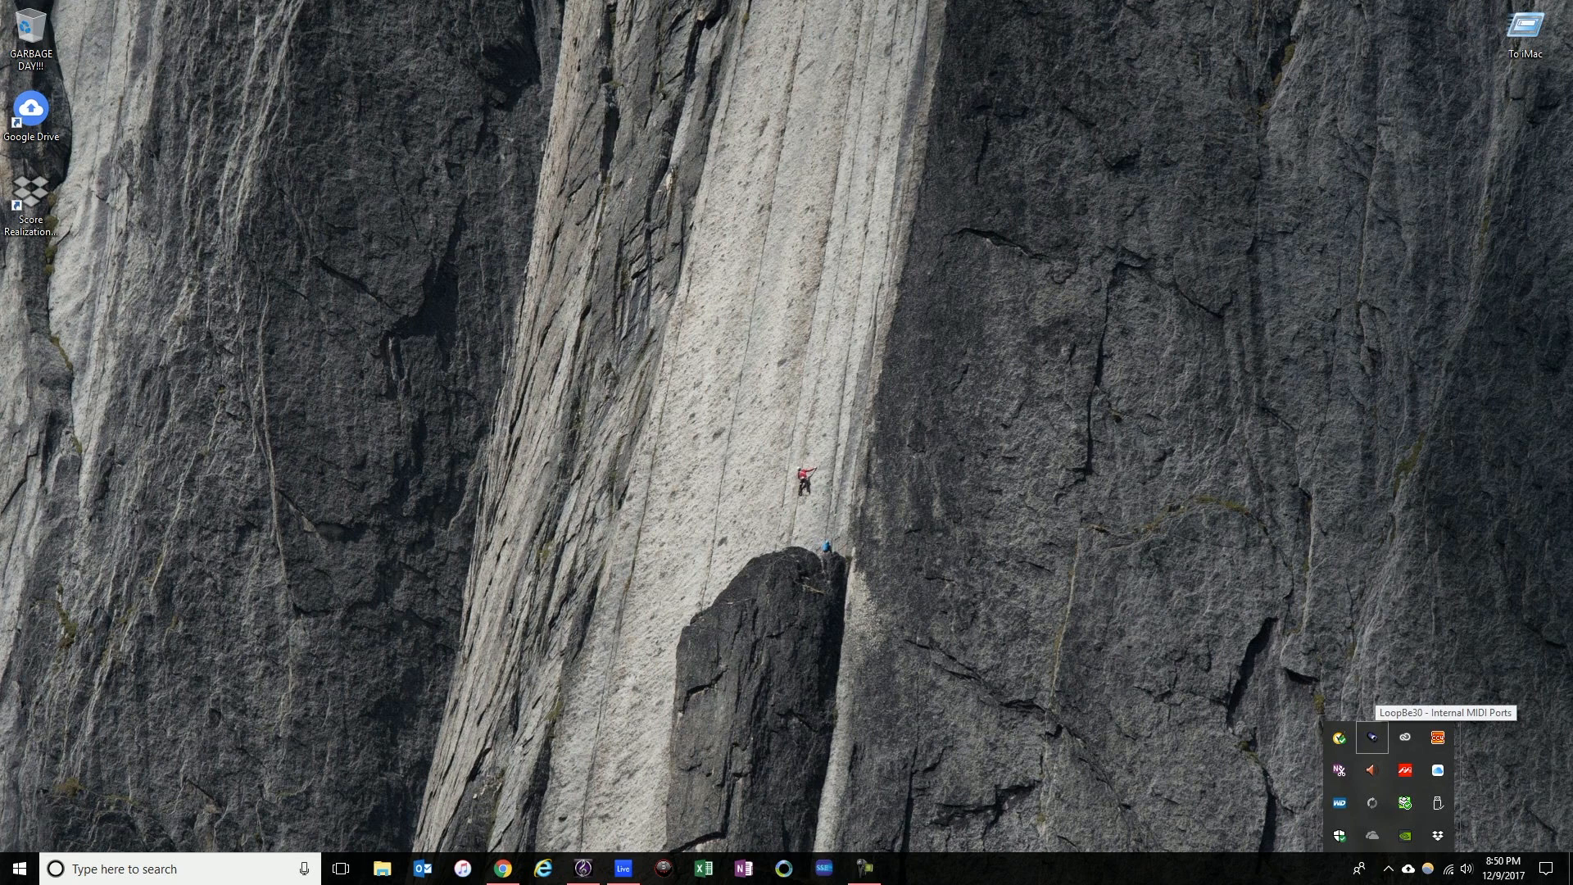
pyautogui.rightClick(1372, 737)
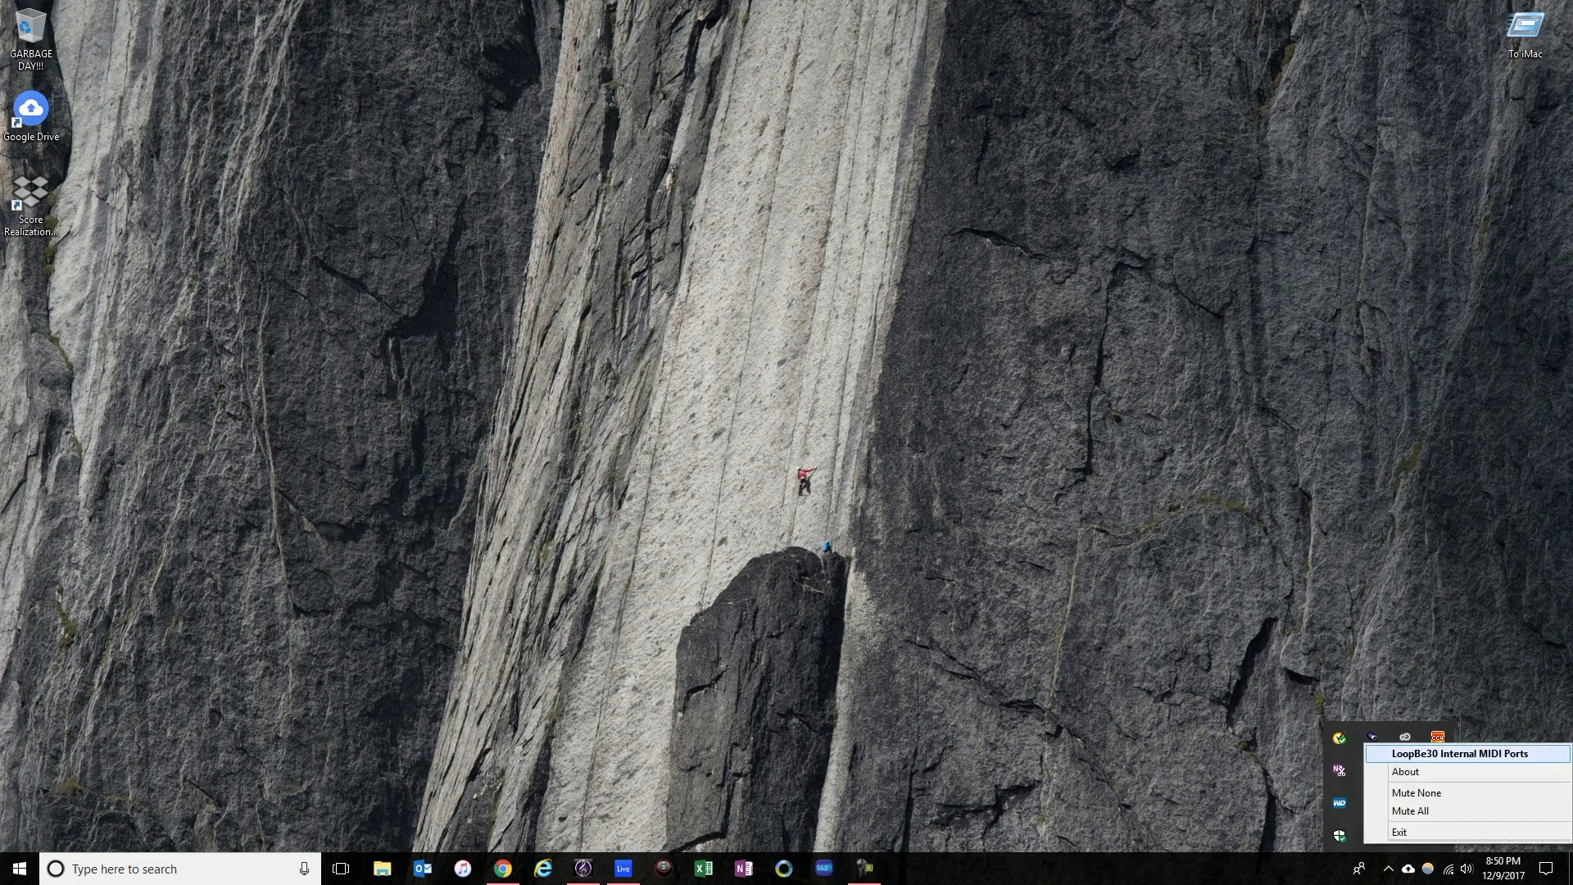
pyautogui.click(1459, 753)
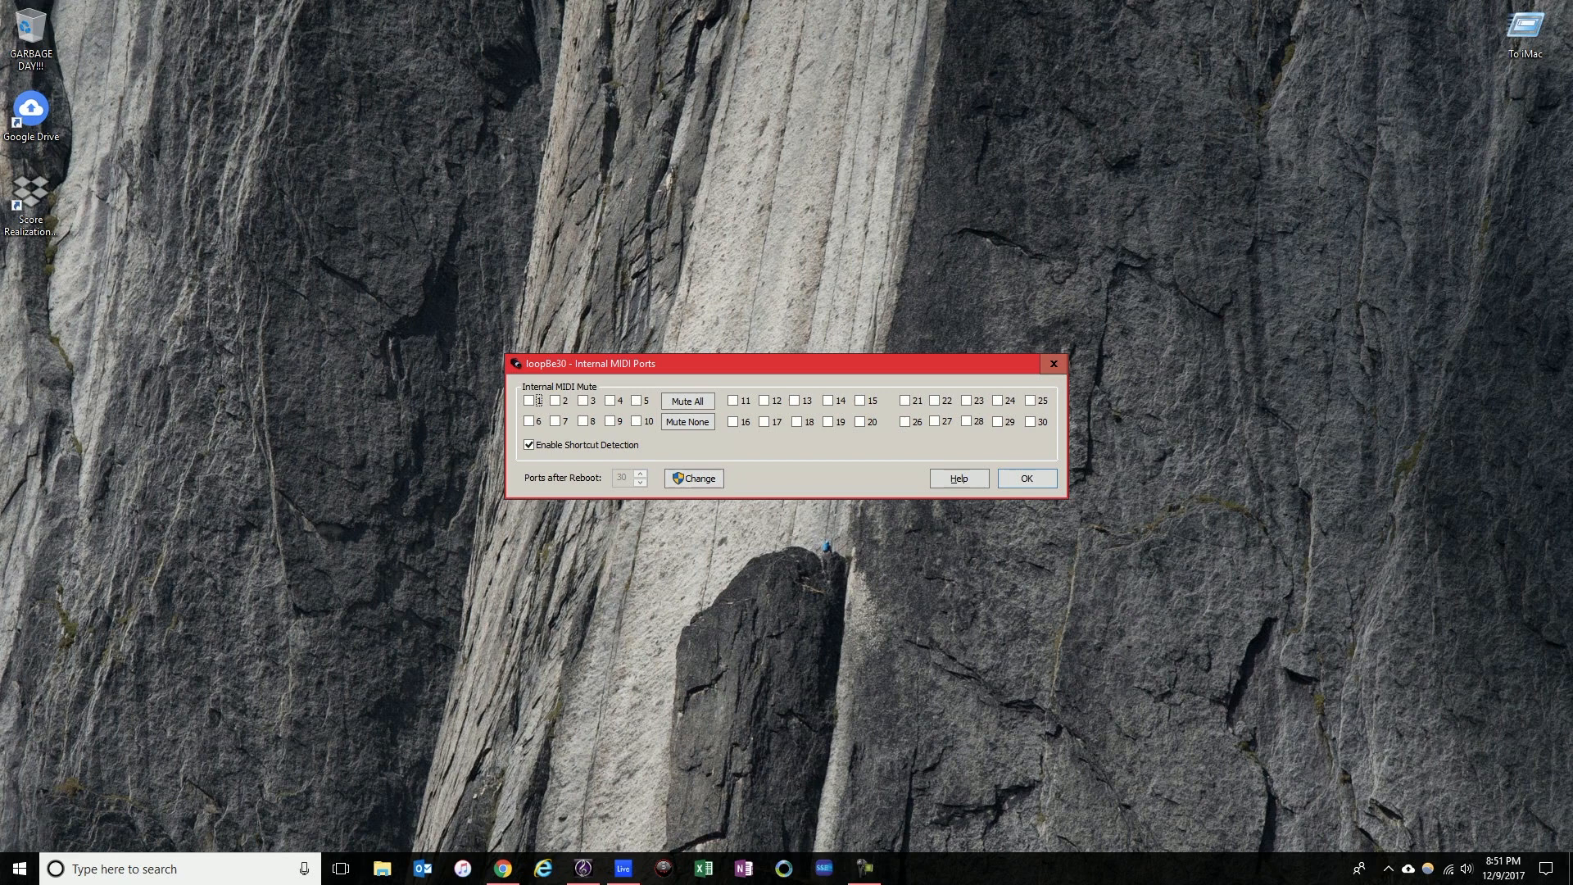
pyautogui.click(688, 402)
pyautogui.click(687, 422)
pyautogui.click(1027, 478)
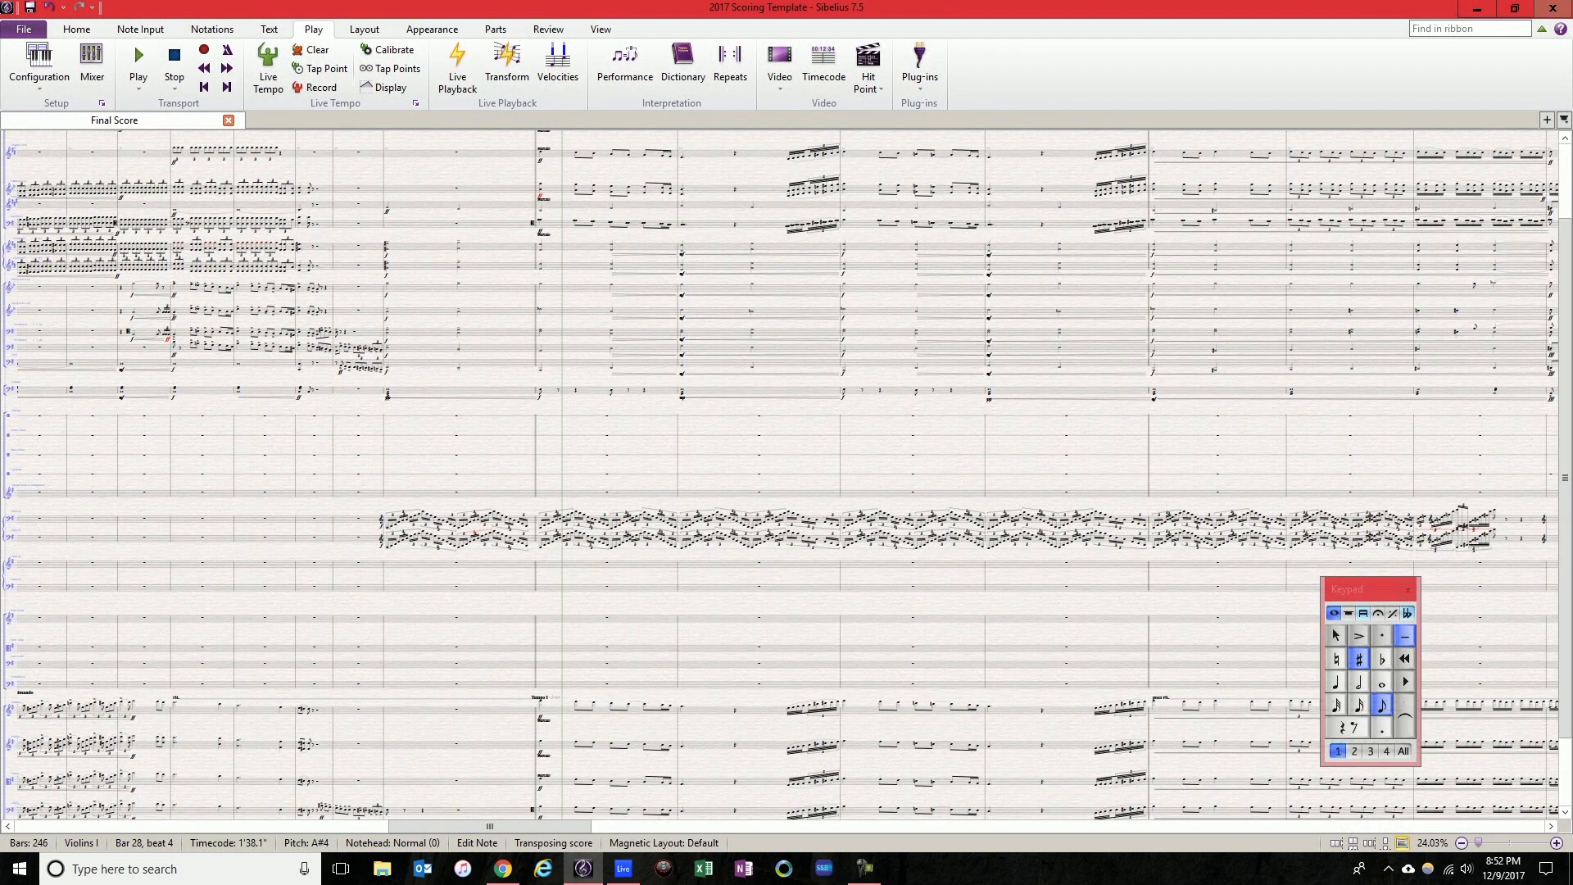
# - Open the Input Devices preferences in Sibelius and look through the listed Internal MIDI ports
pyautogui.click(24, 28)
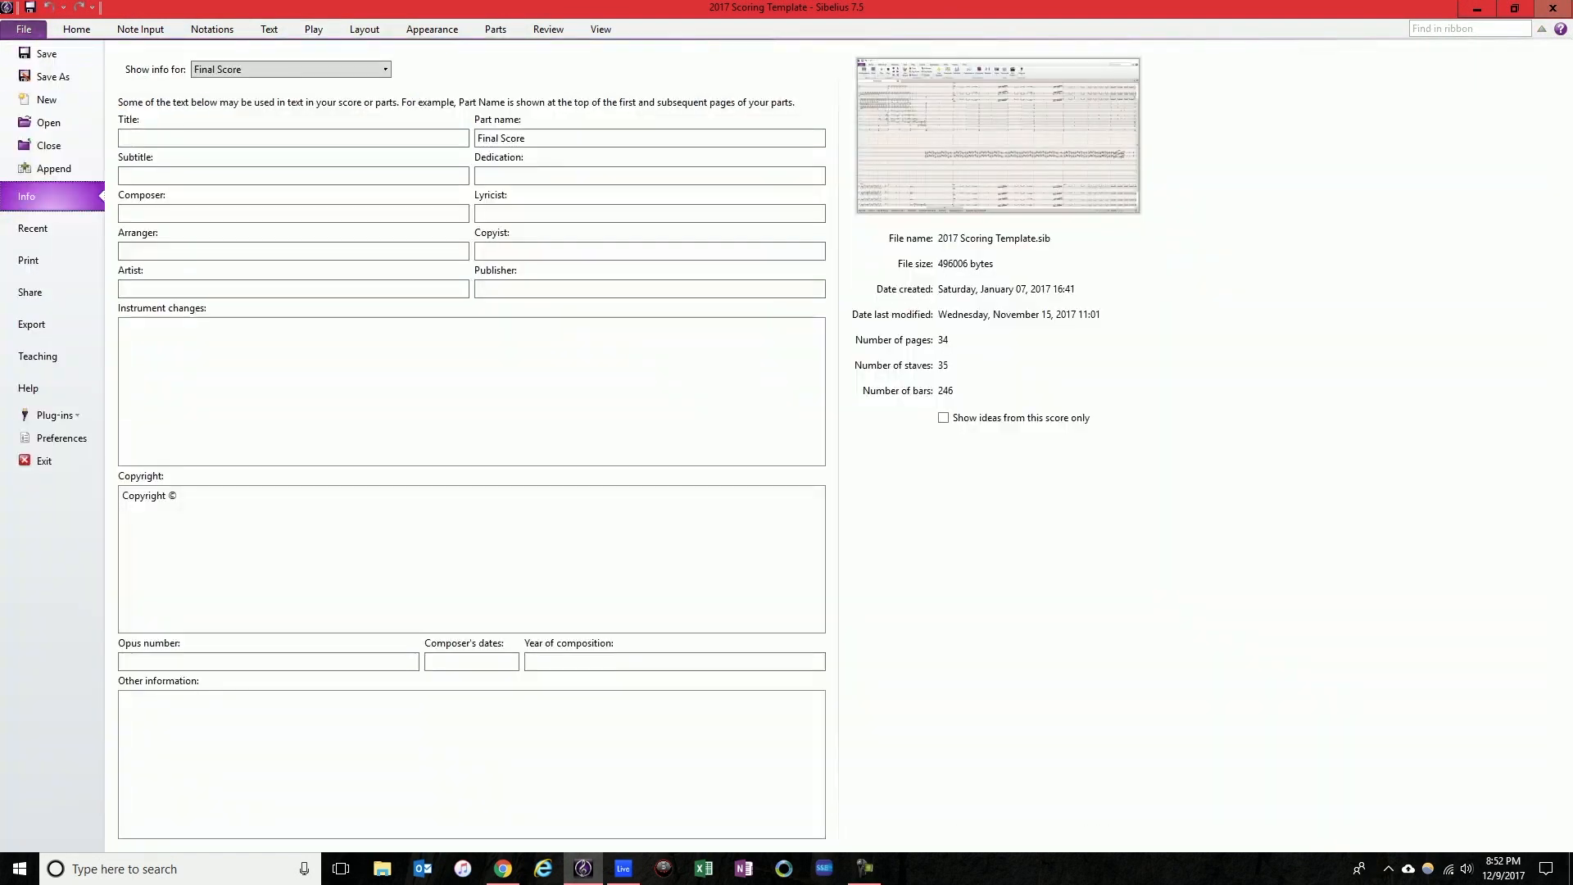
pyautogui.click(59, 438)
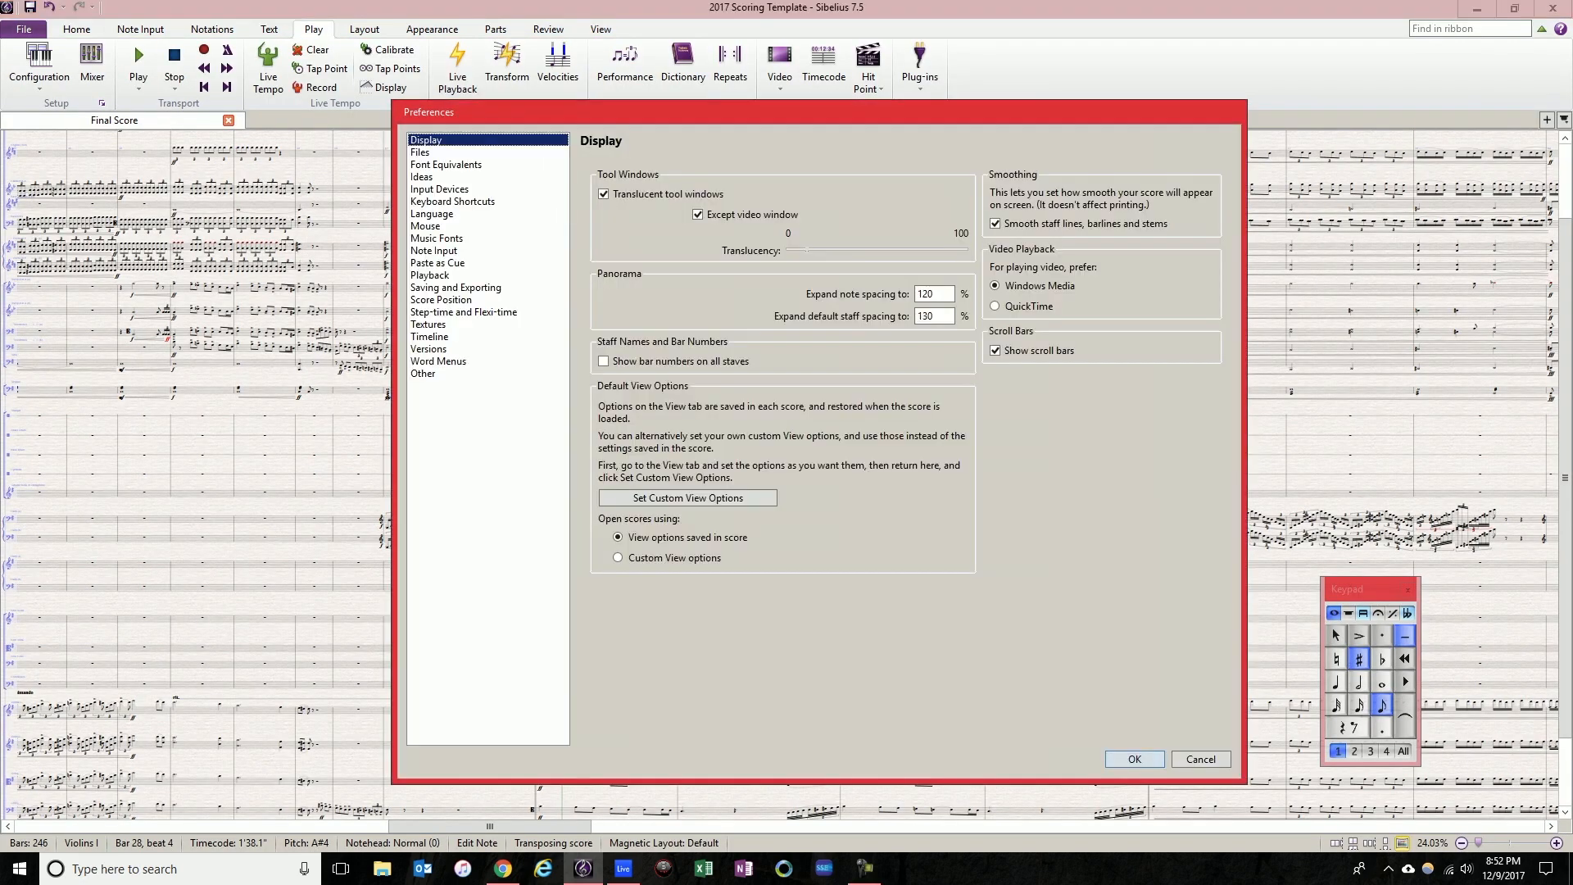
pyautogui.click(440, 189)
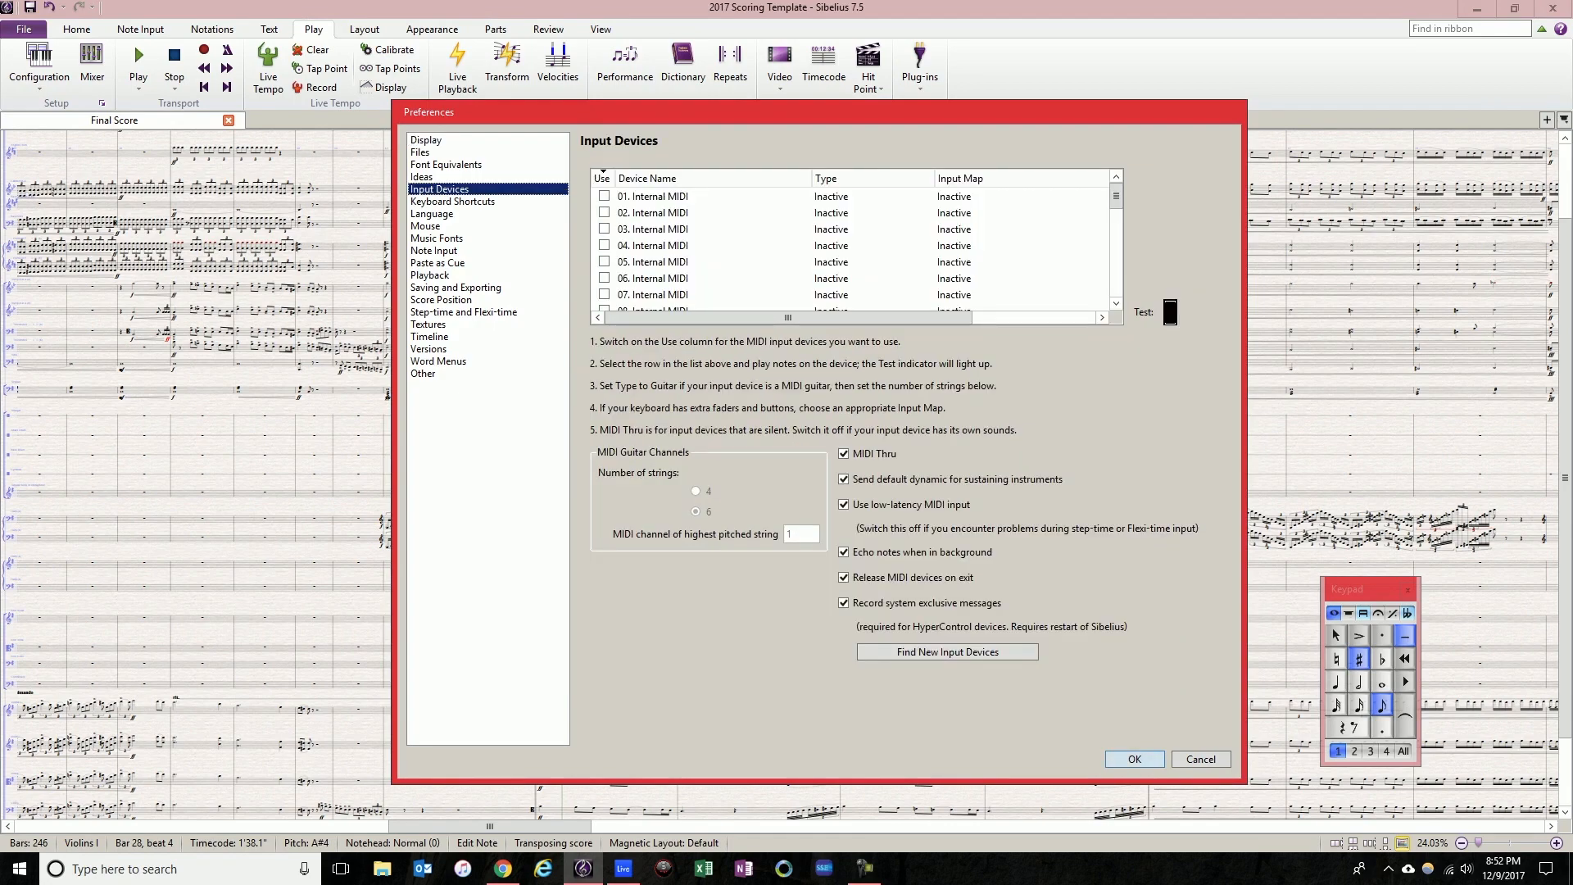
pyautogui.scroll(-8, 851, 249)
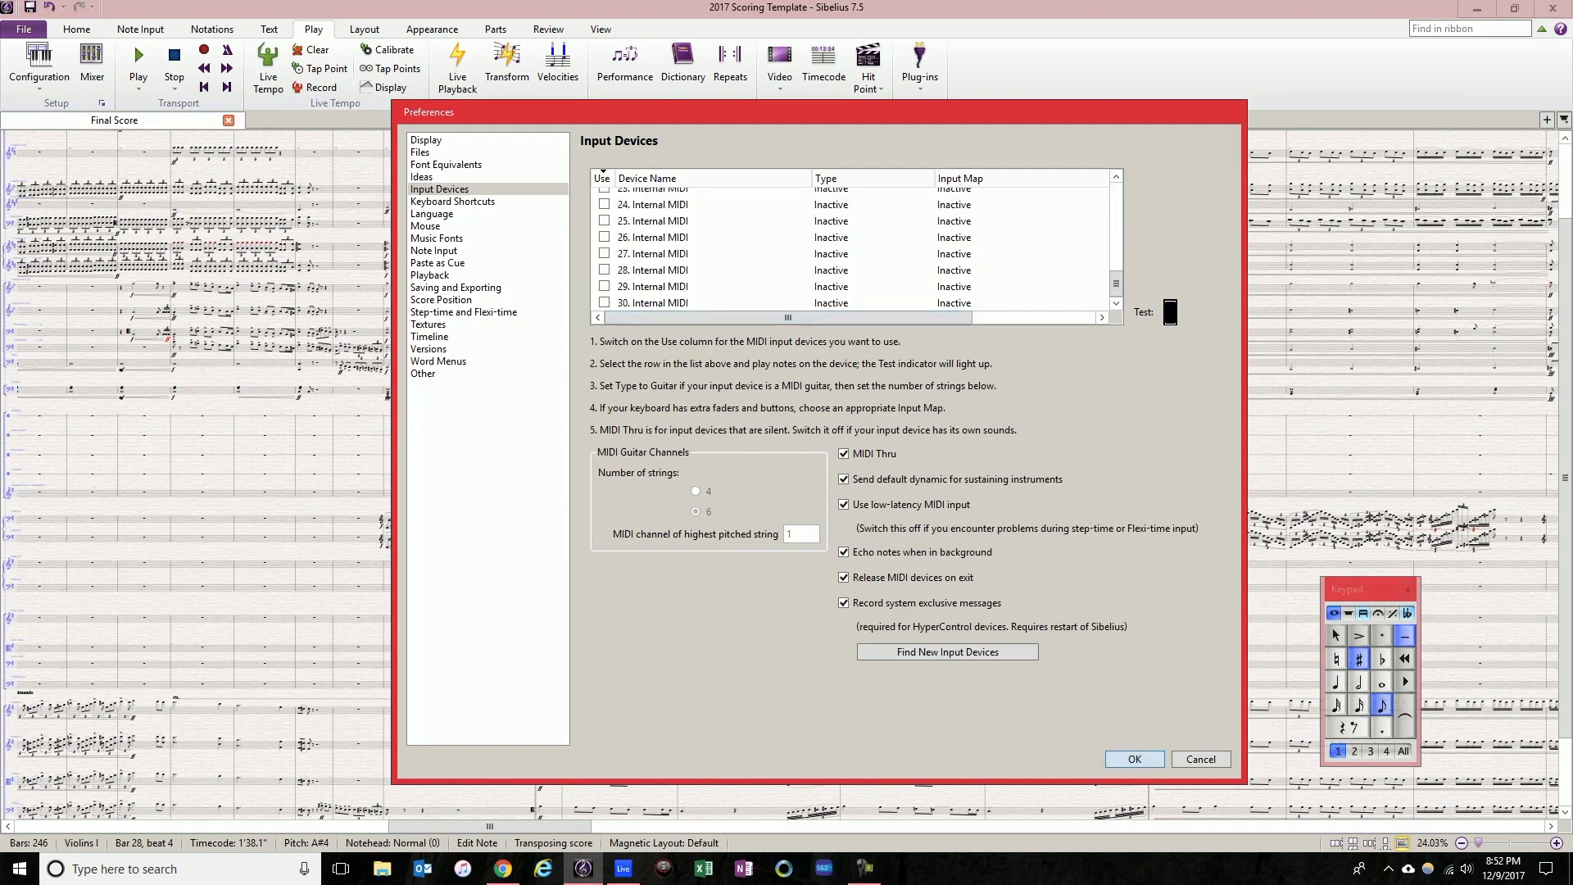
# - Bring up the LoopBe30 port settings again to compare them with the input device list, and close them
pyautogui.click(1388, 868)
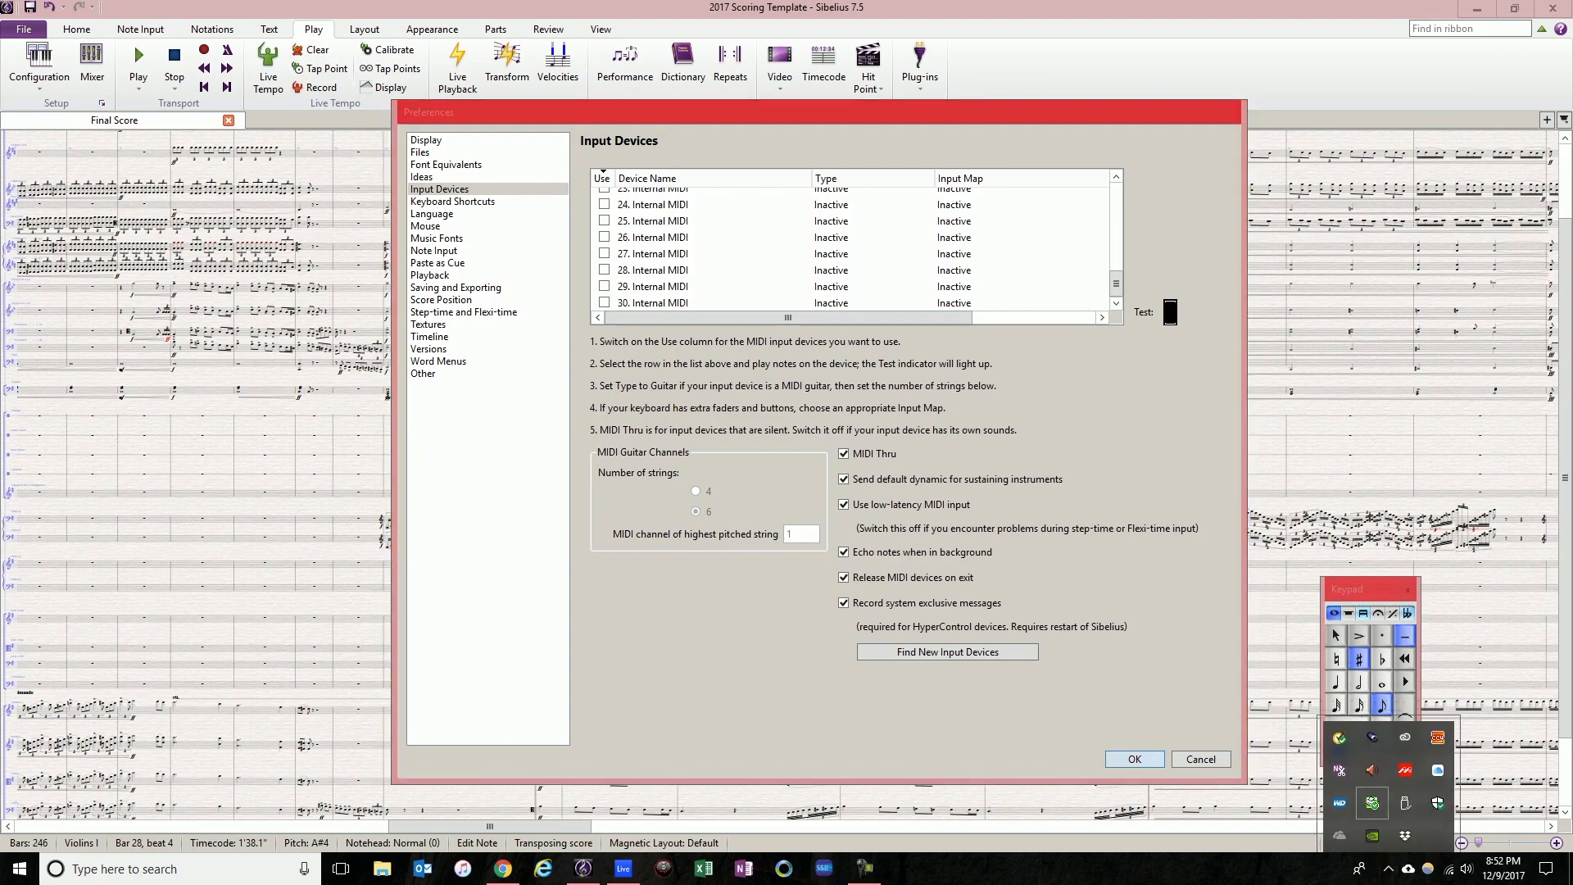
pyautogui.rightClick(1370, 738)
pyautogui.click(1458, 747)
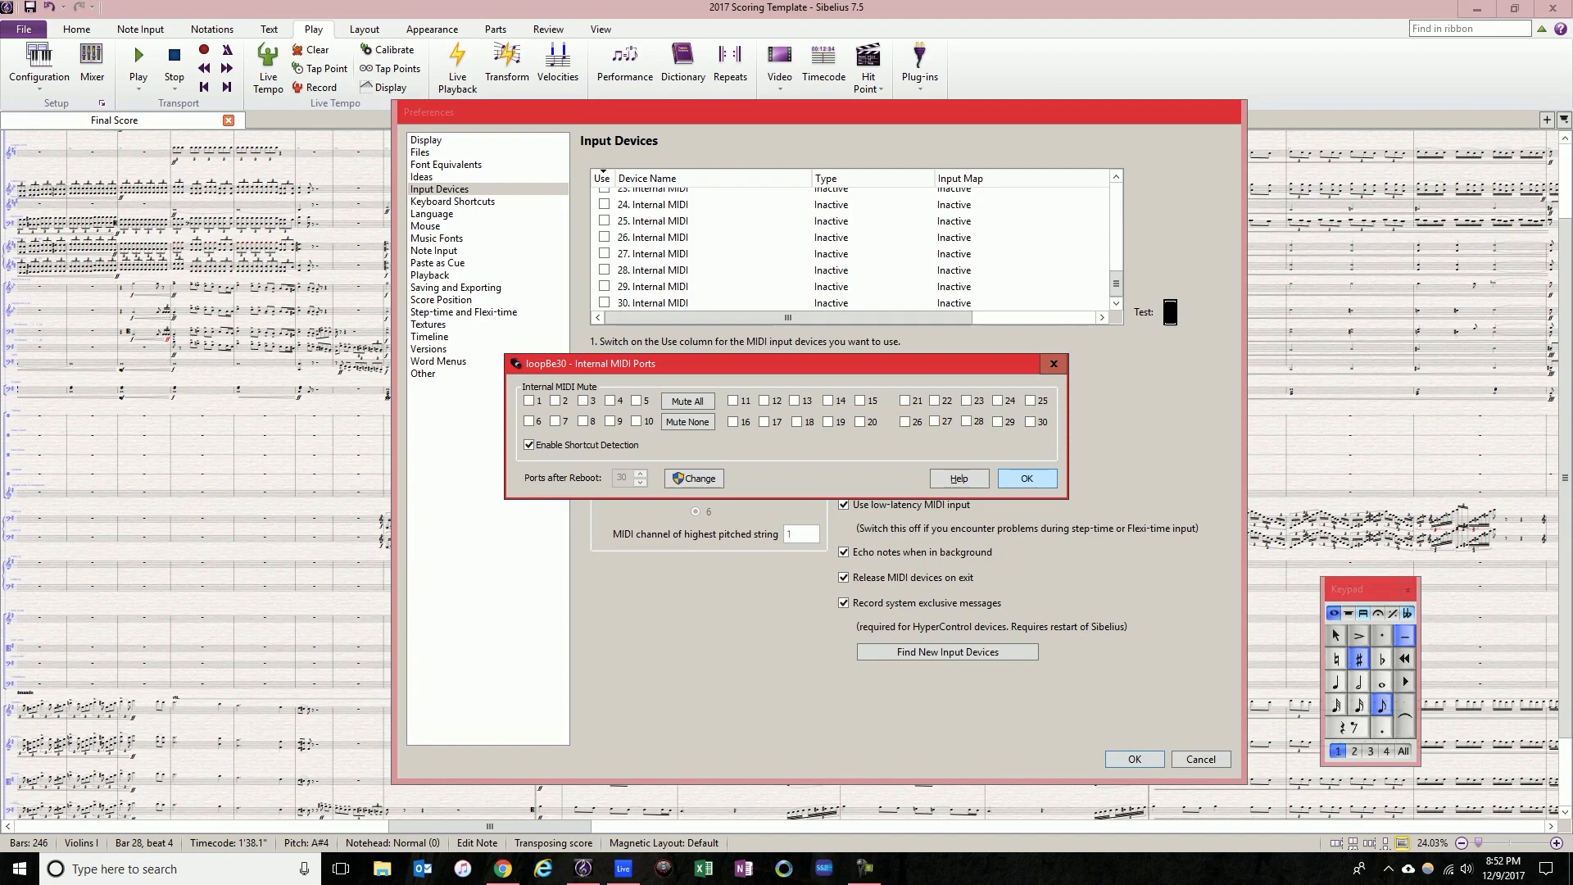
pyautogui.click(1054, 364)
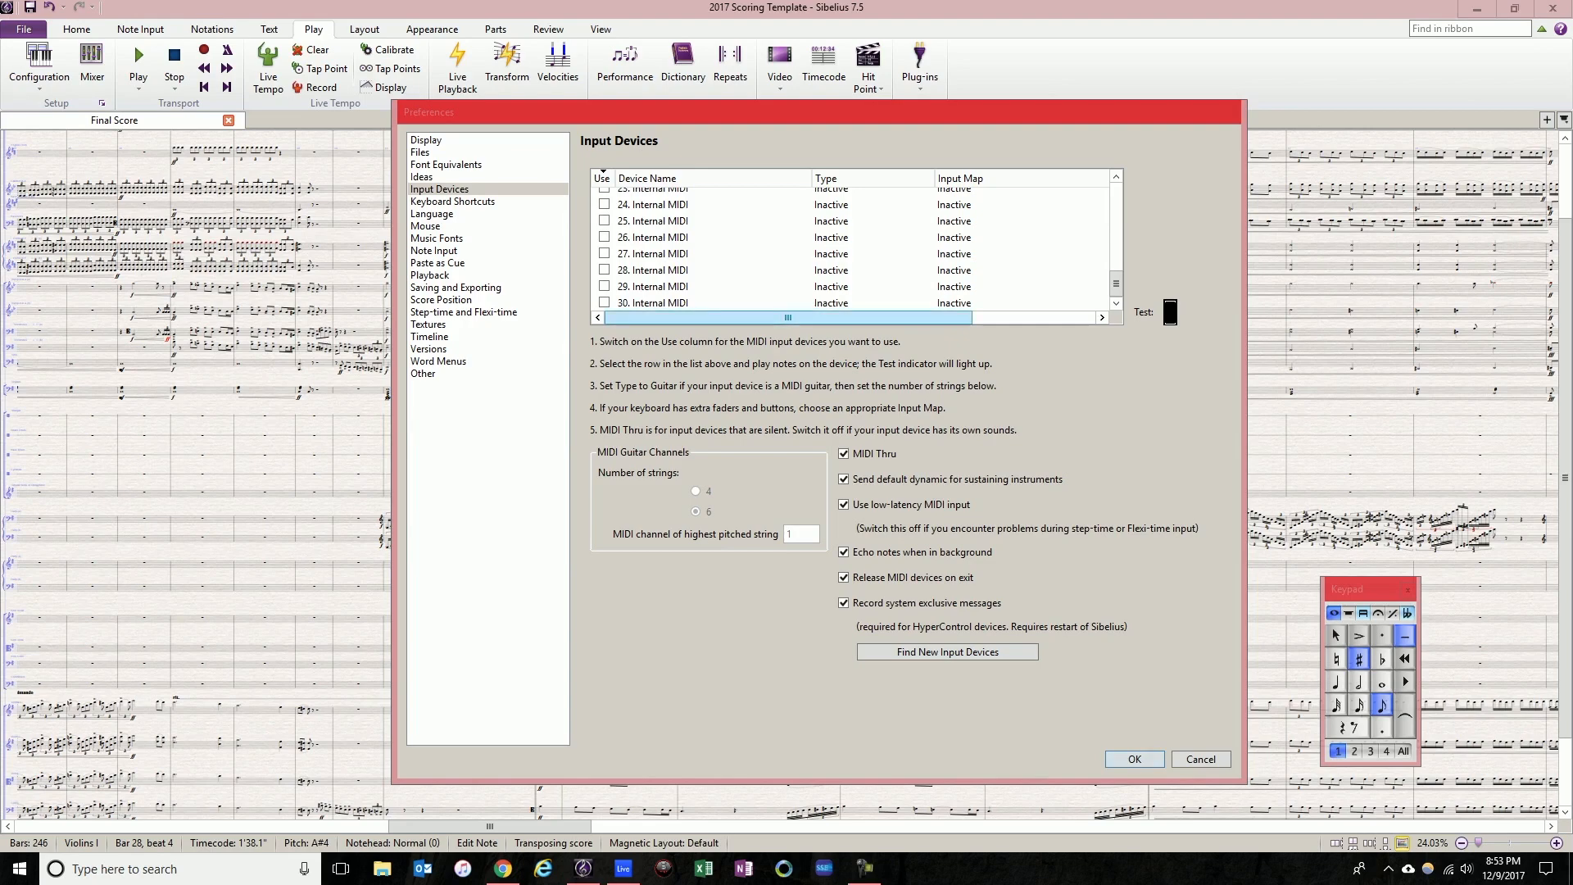
# - Review the input device list from 01. Internal MIDI and close the preferences
pyautogui.click(787, 318)
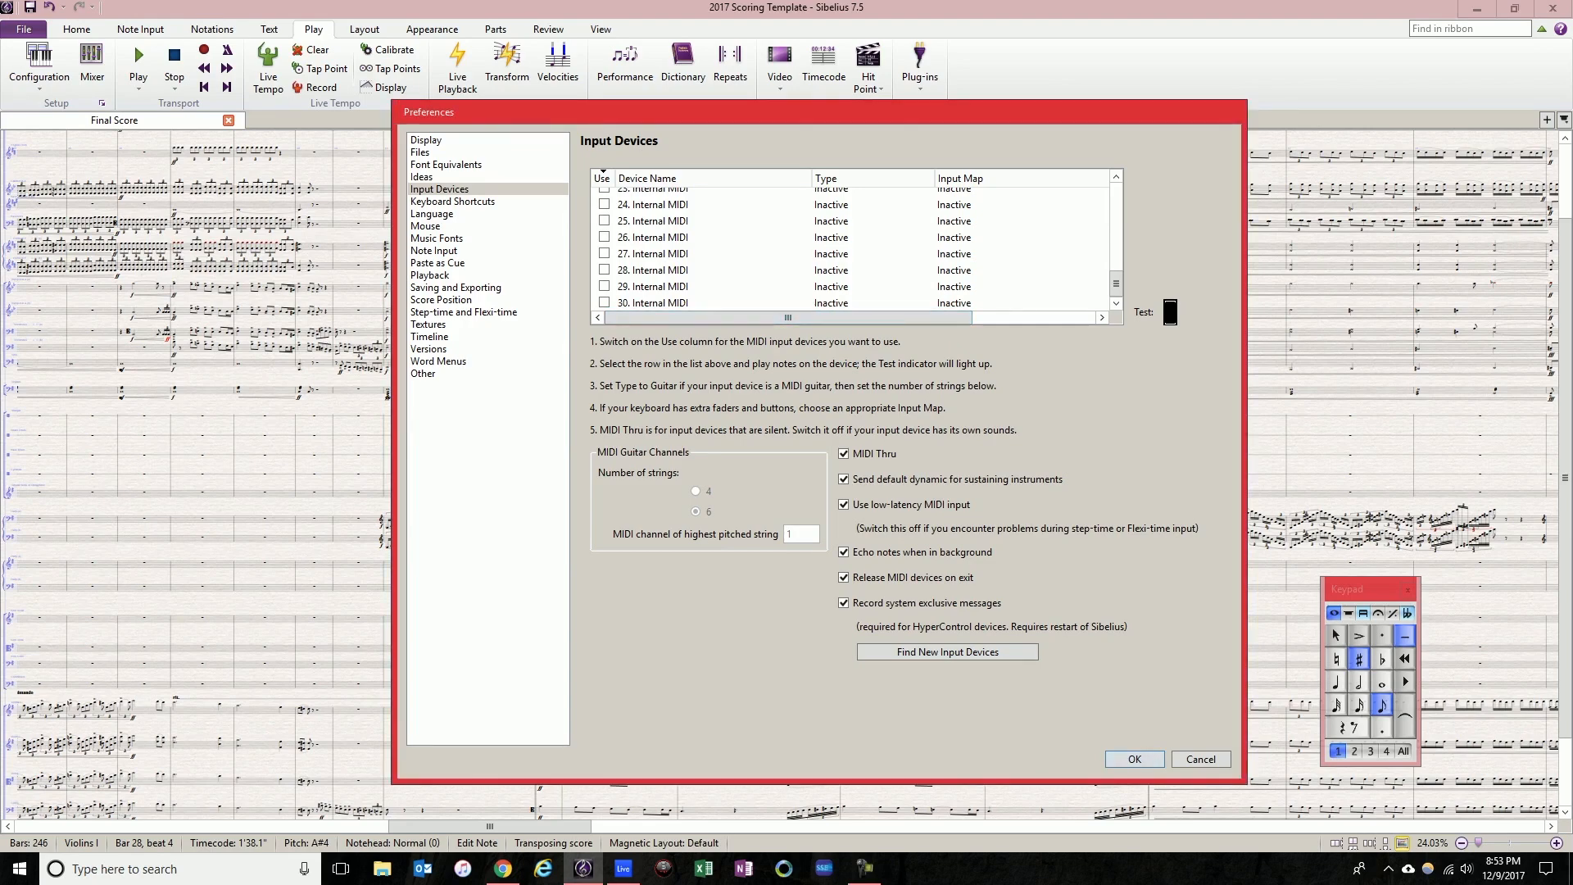
pyautogui.scroll(8, 852, 246)
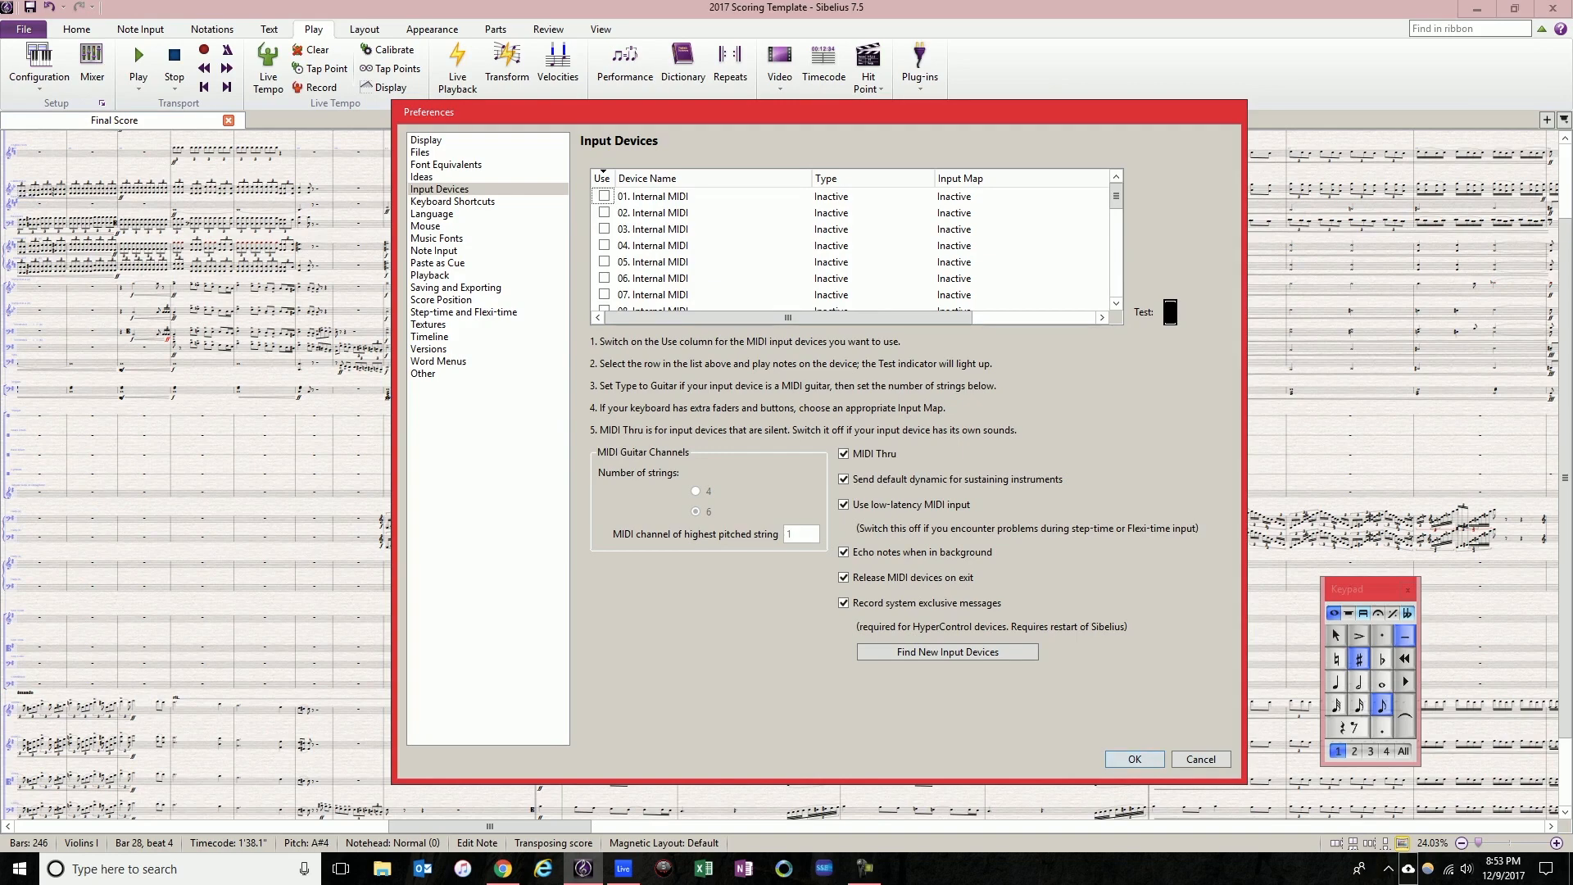
pyautogui.rightClick(1388, 869)
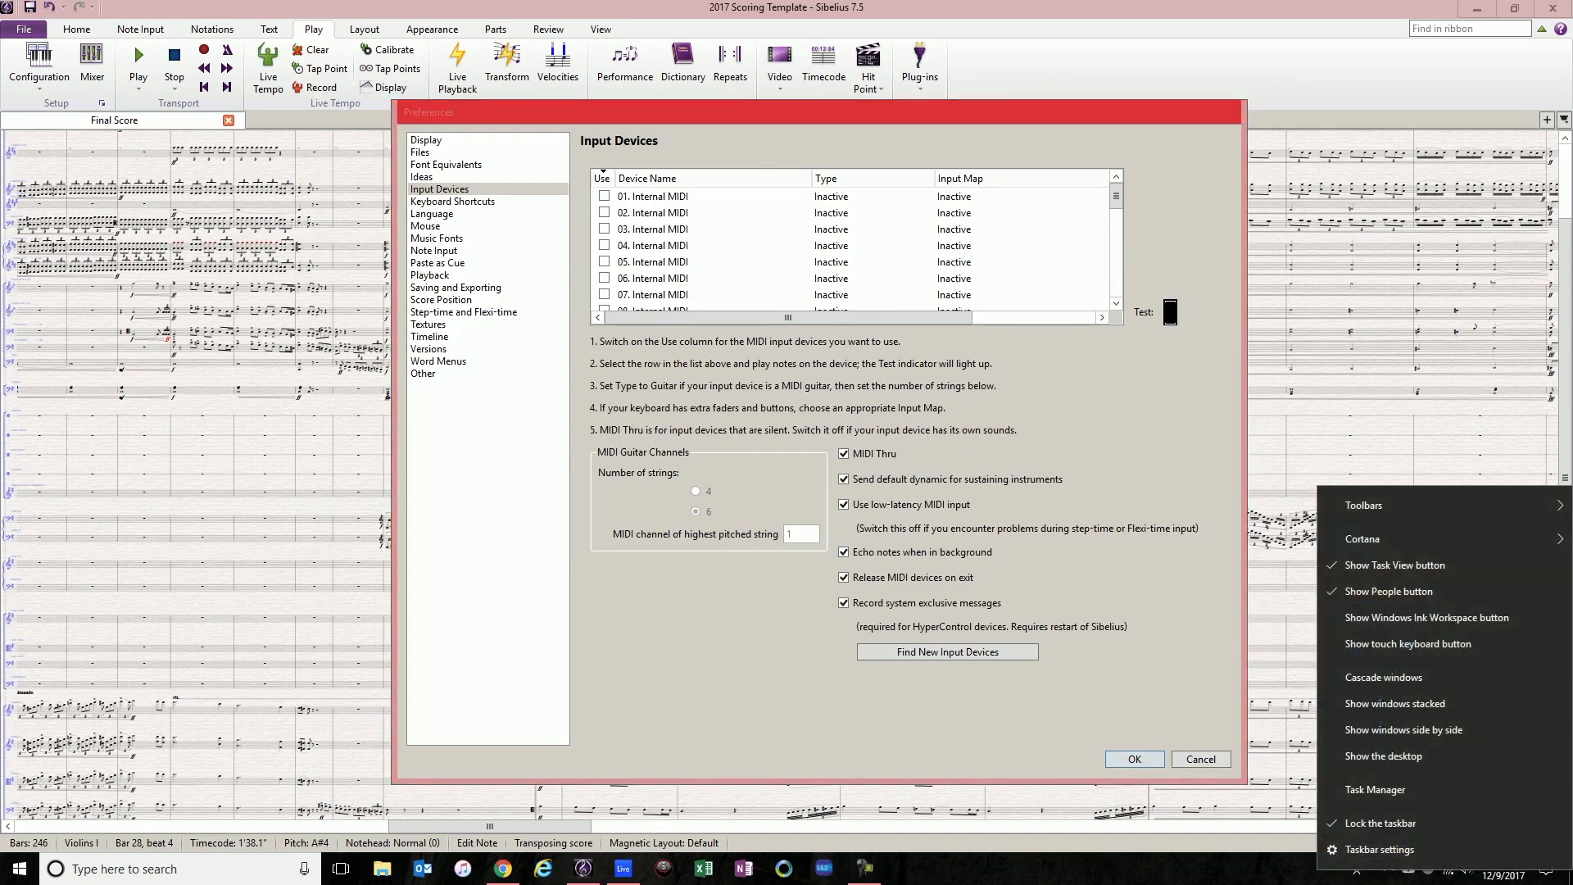
pyautogui.click(1380, 850)
pyautogui.click(1134, 759)
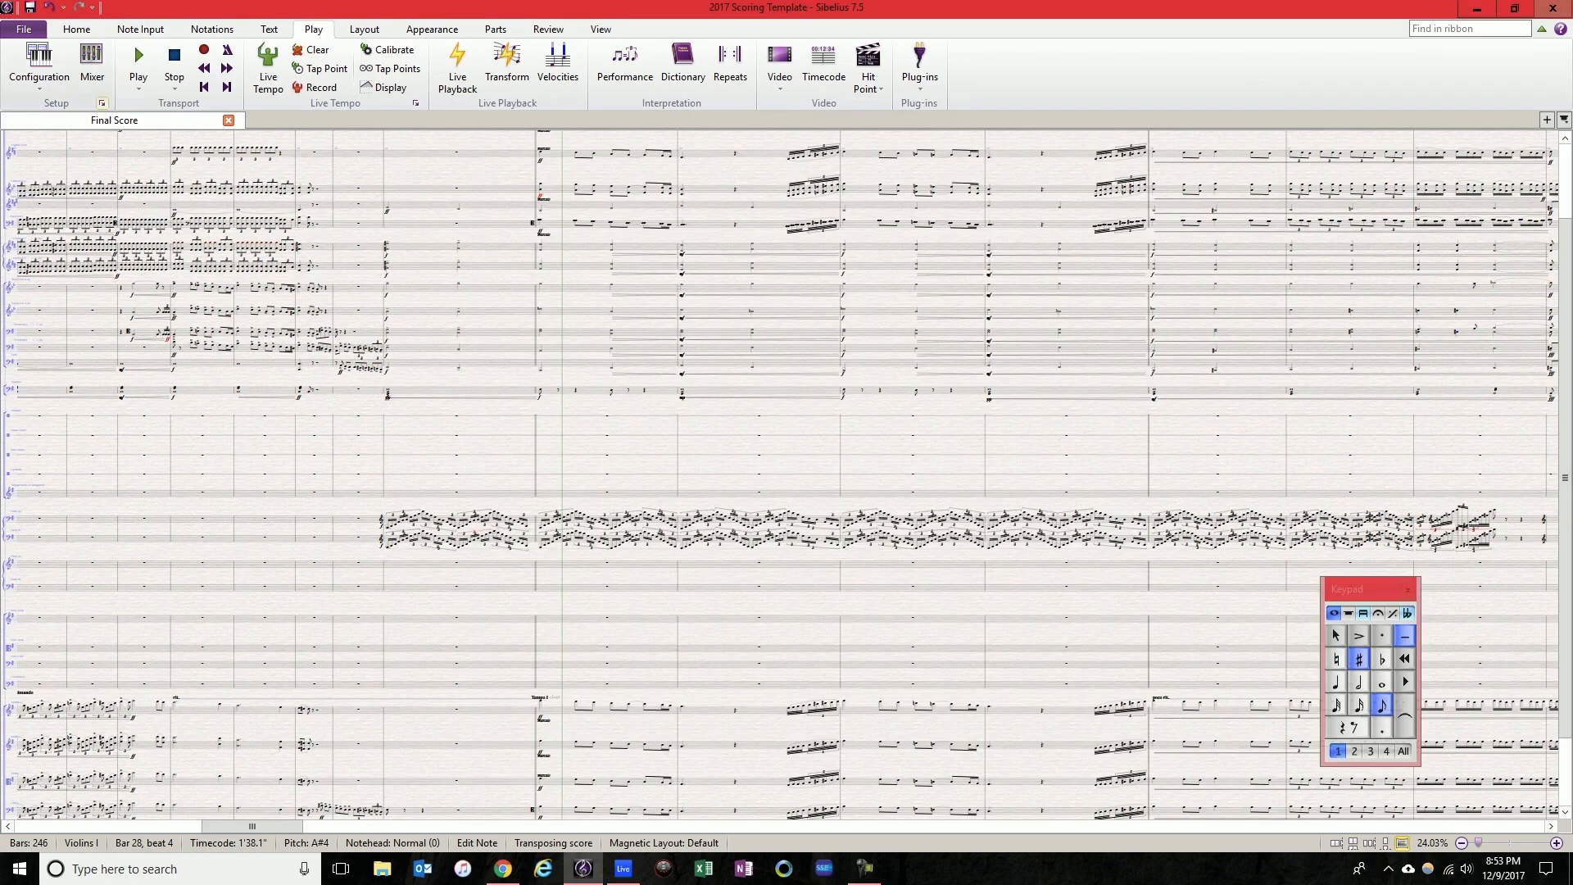
# - Open the Playback Devices settings, activate 21. Internal MIDI and deactivate it again
pyautogui.click(102, 102)
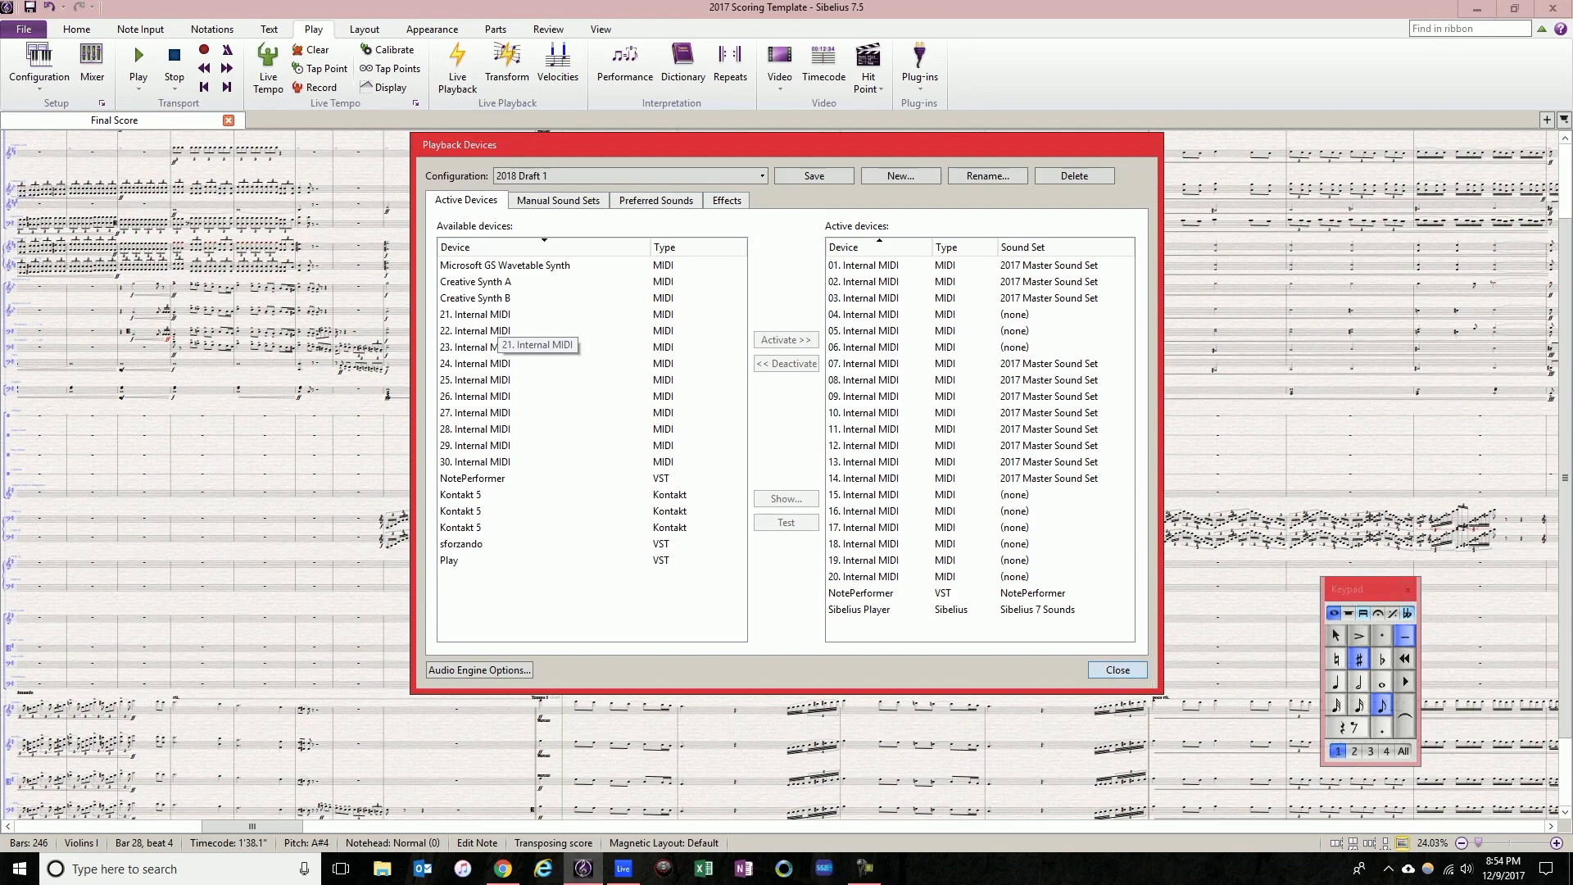
pyautogui.click(497, 315)
pyautogui.click(785, 340)
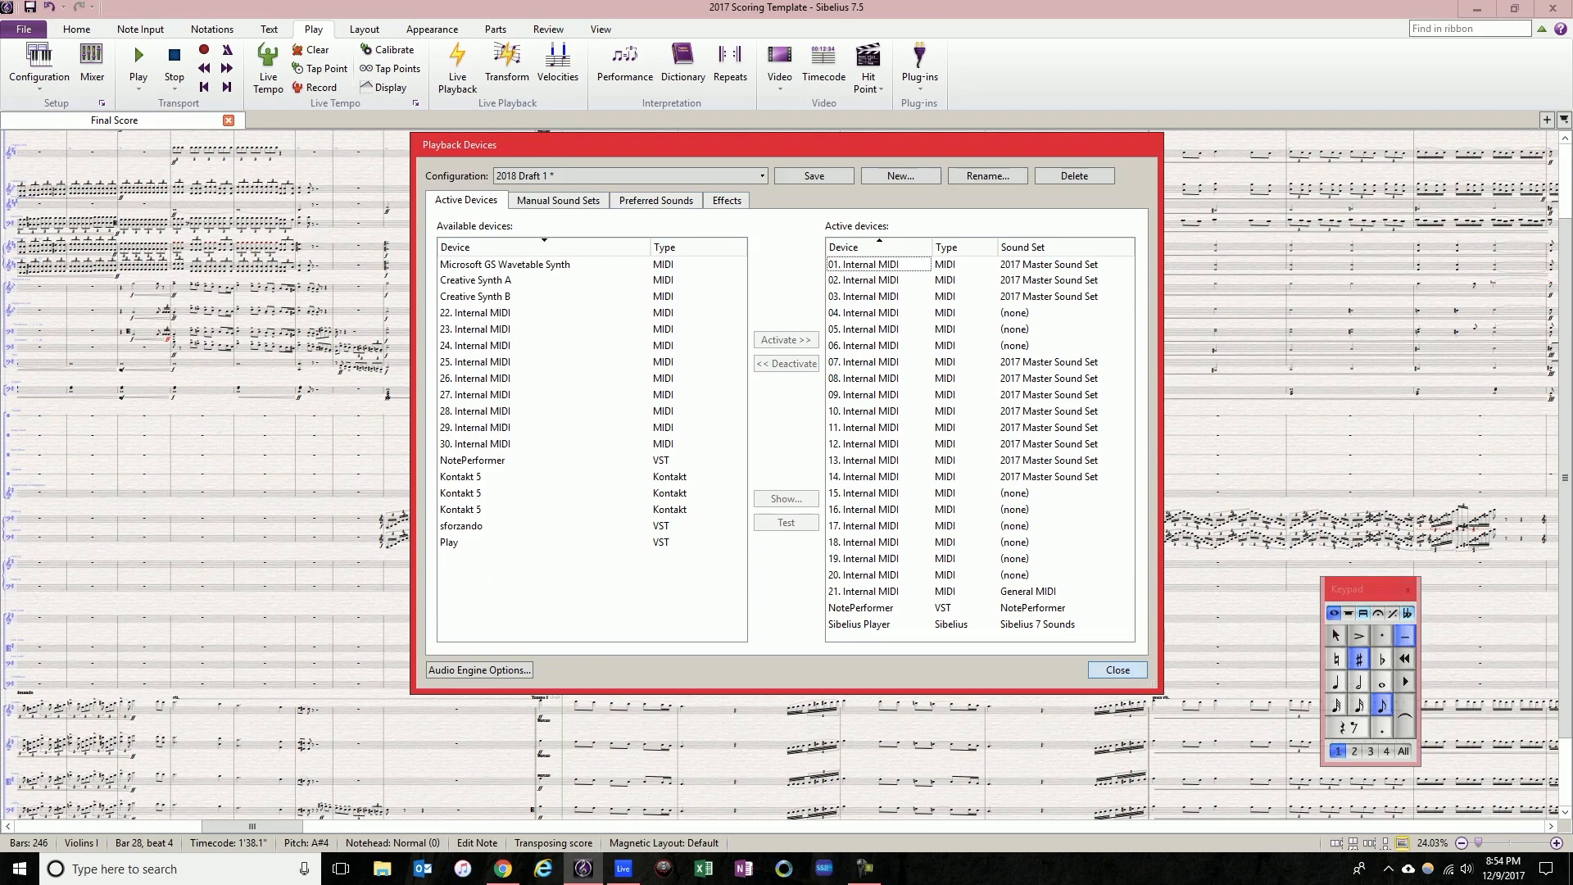
pyautogui.click(863, 591)
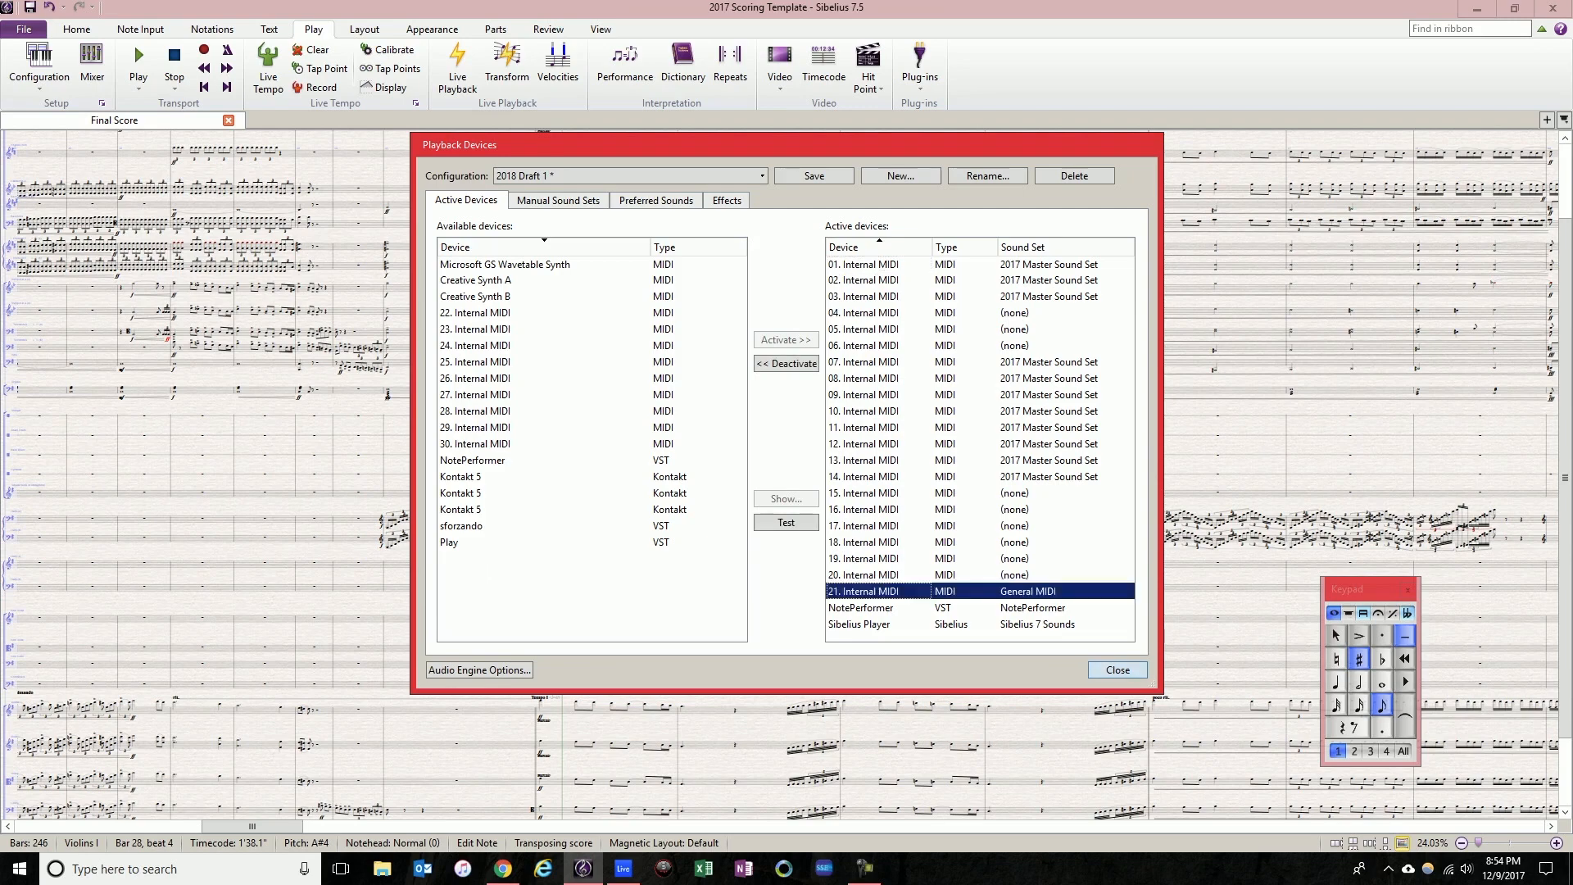
pyautogui.click(786, 363)
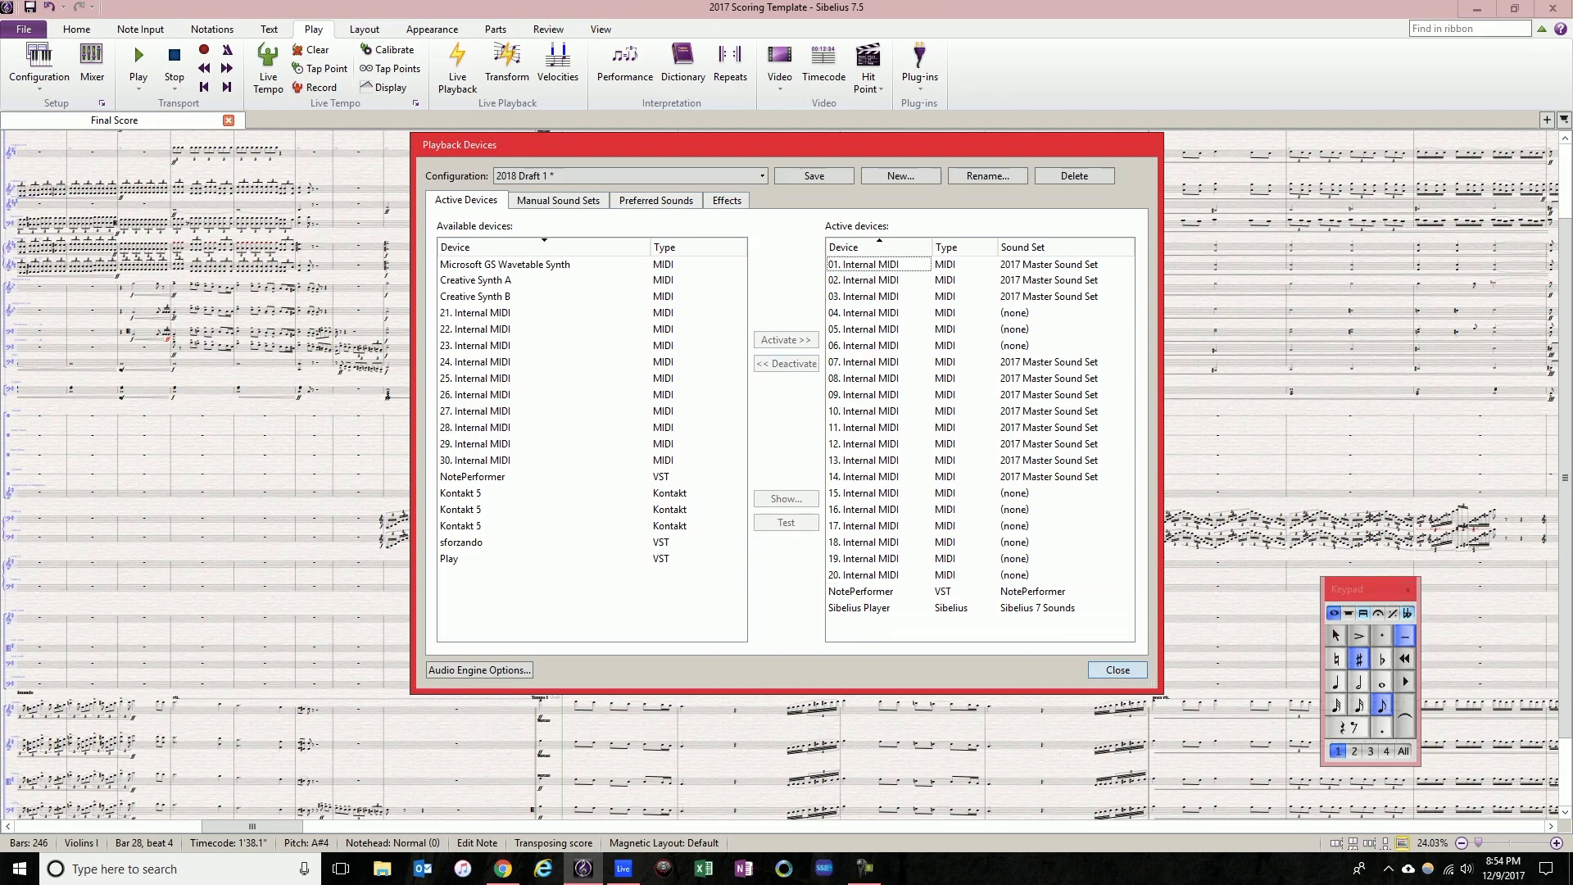
# - Show the manual sound set for 15. Internal MIDI and resize the Program and Sound ID columns to read the full sound IDs
pyautogui.click(878, 264)
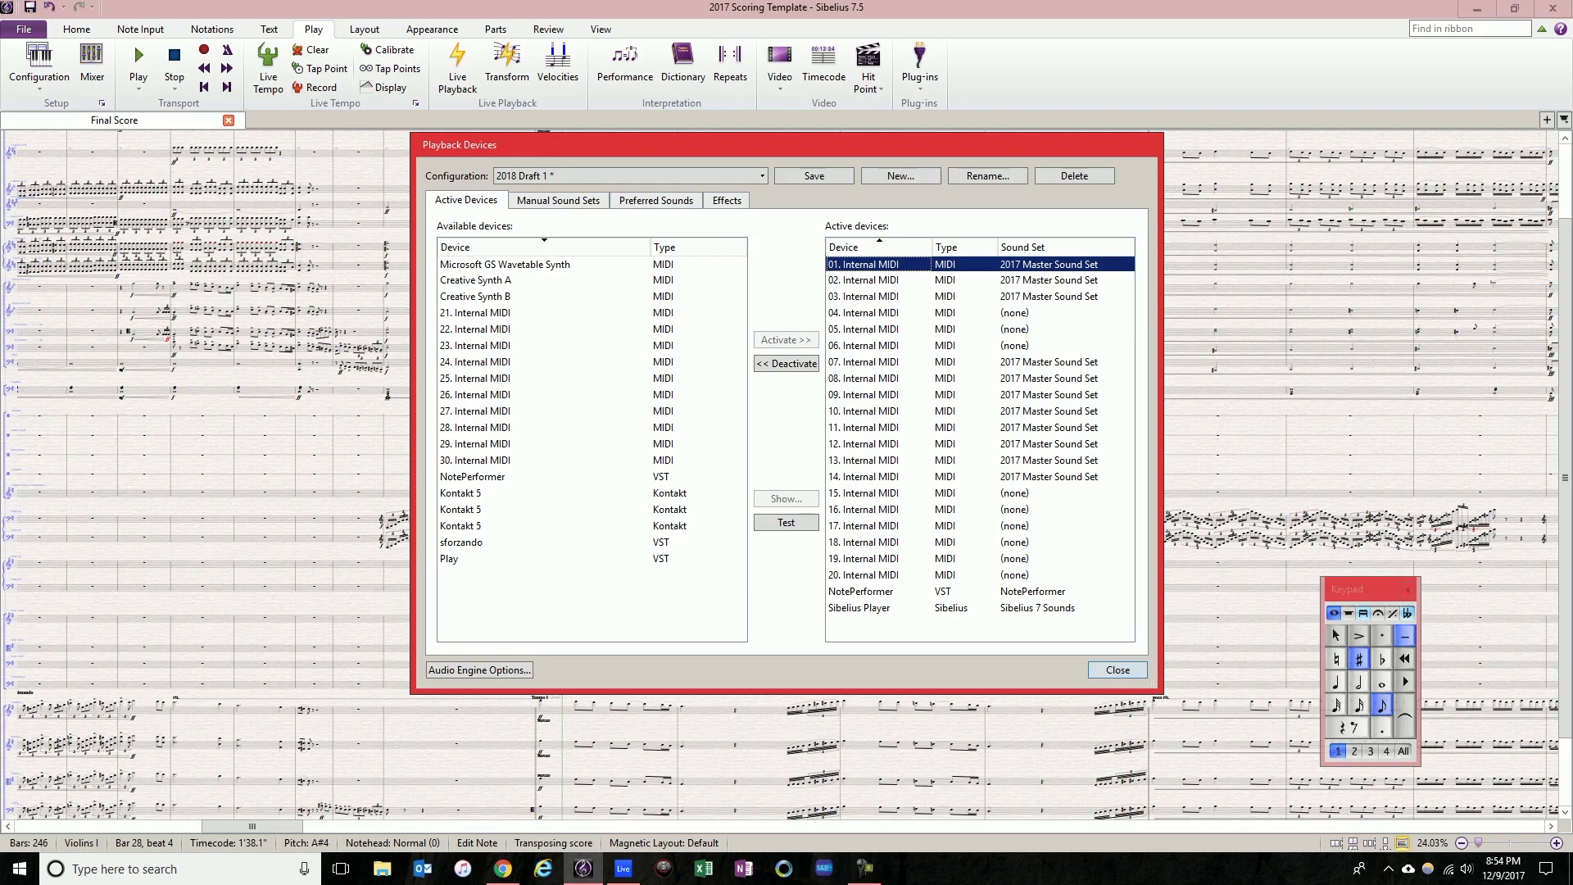
pyautogui.click(558, 200)
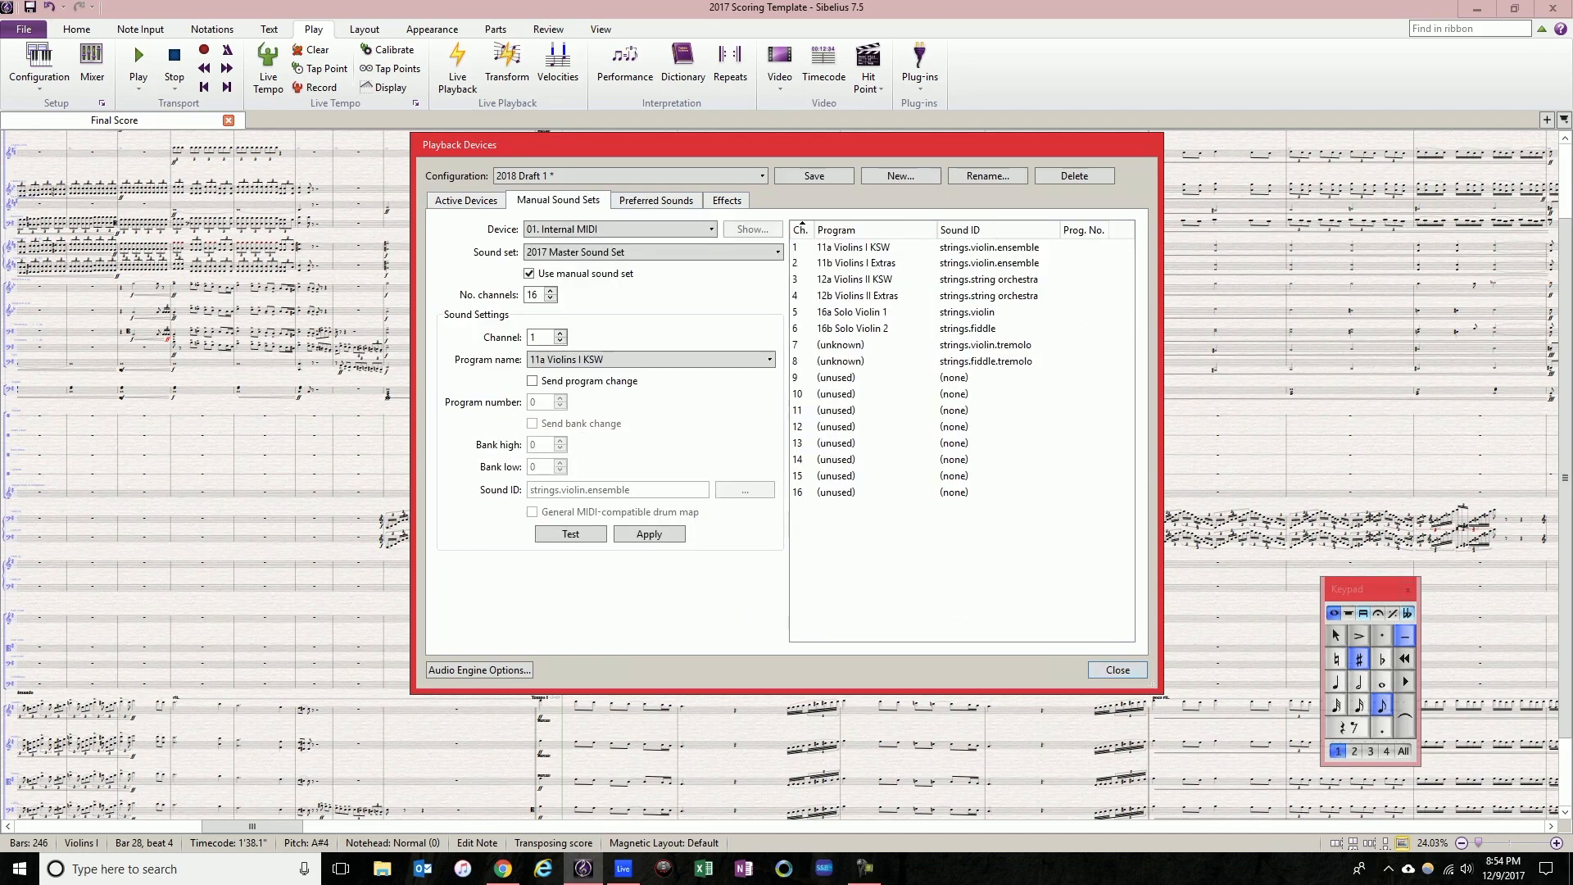
pyautogui.click(620, 229)
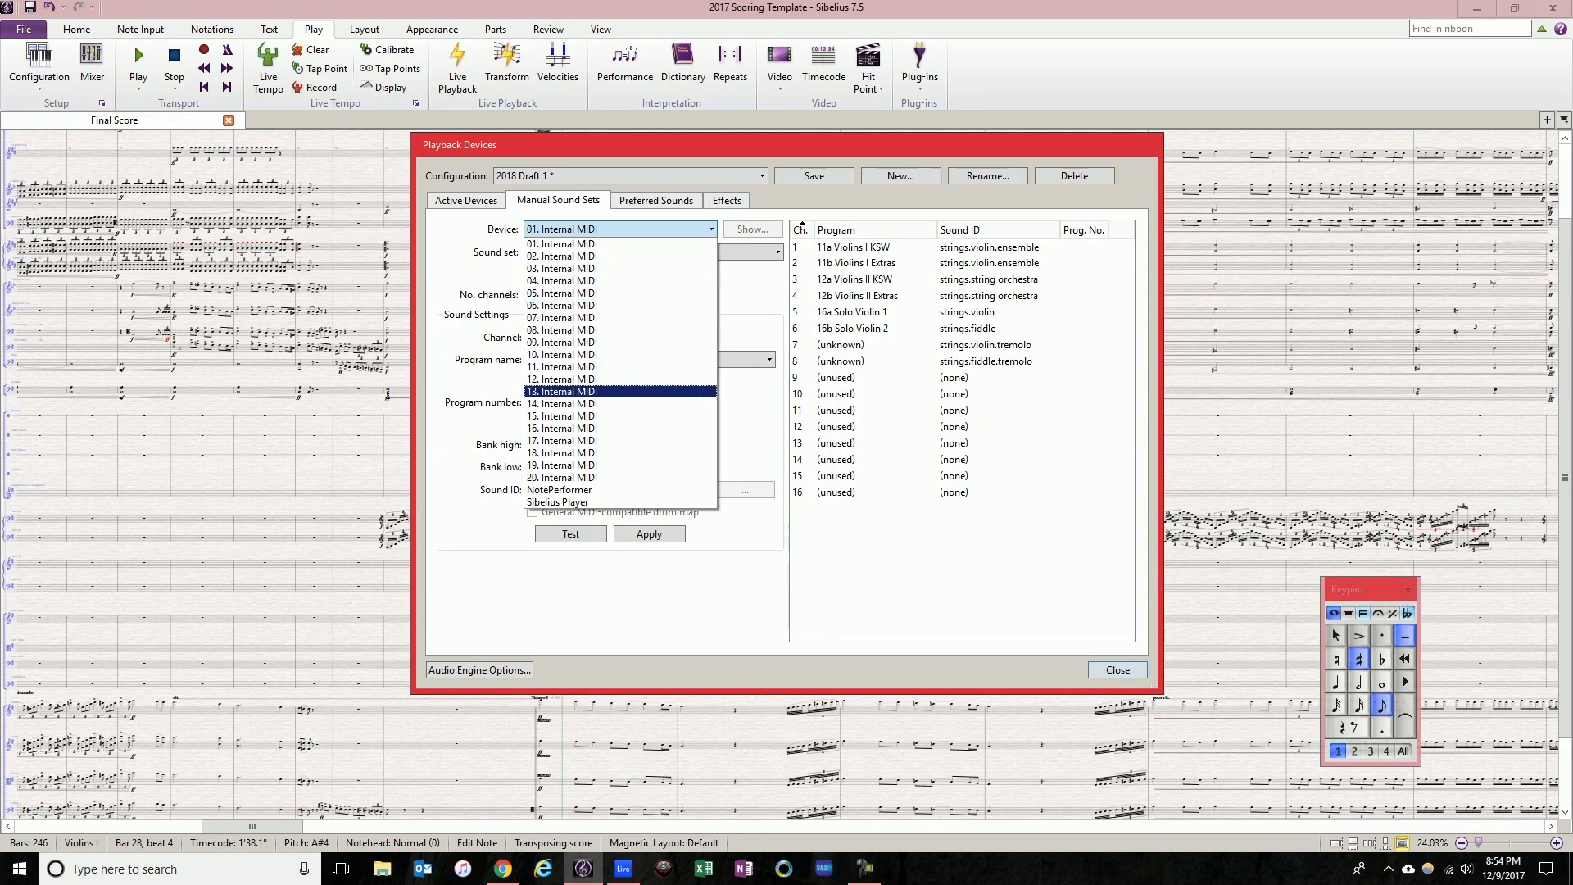
pyautogui.click(562, 417)
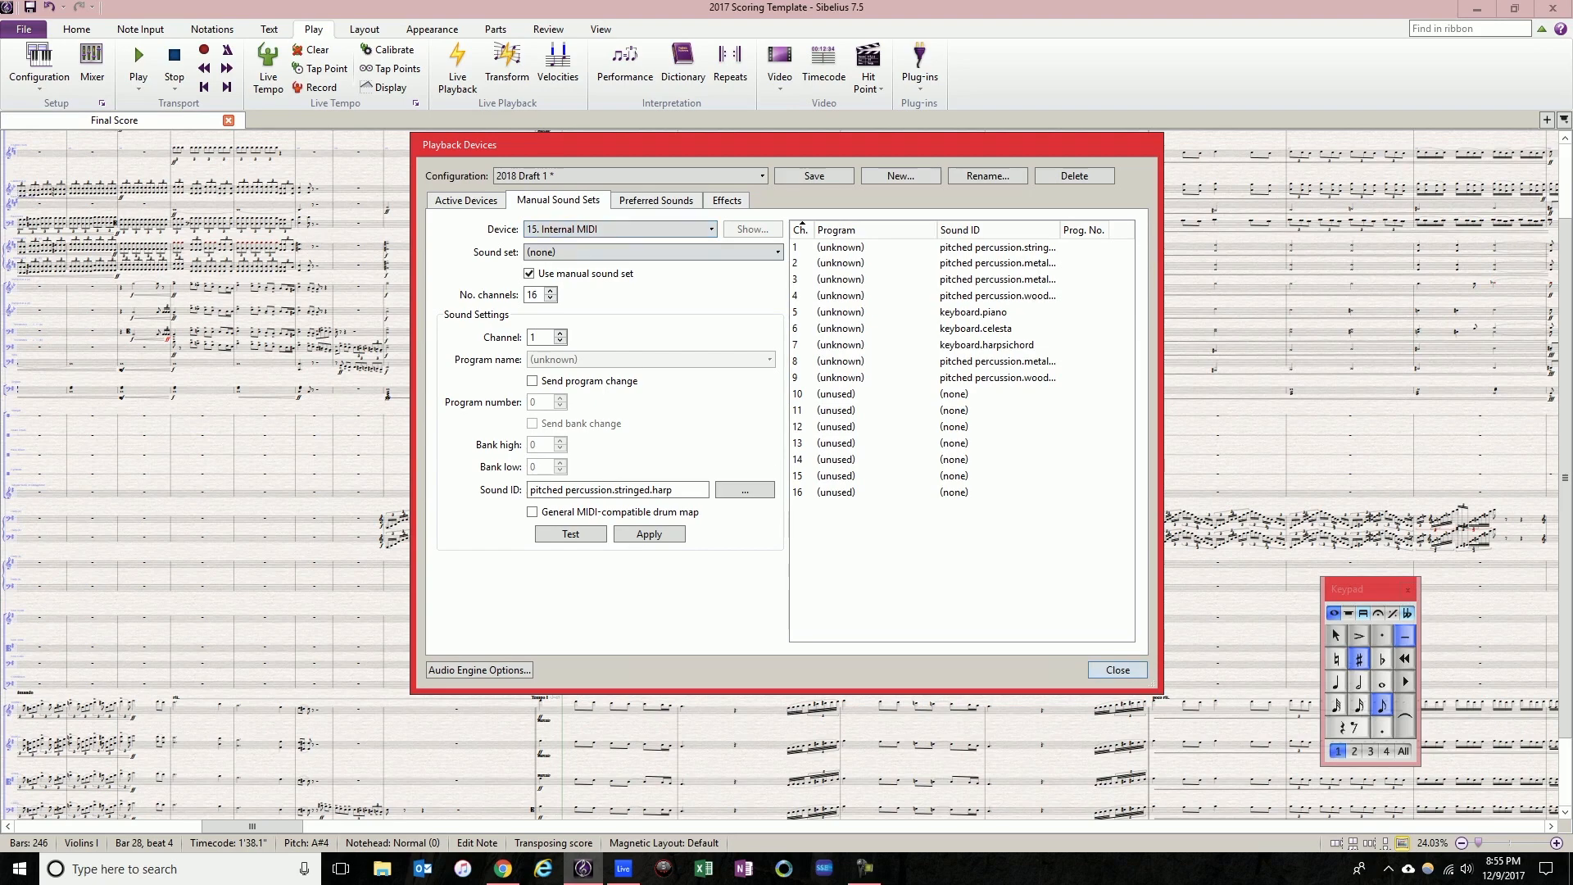
pyautogui.moveTo(936, 230); pyautogui.dragTo(888, 230)
pyautogui.moveTo(1012, 229); pyautogui.dragTo(1100, 229)
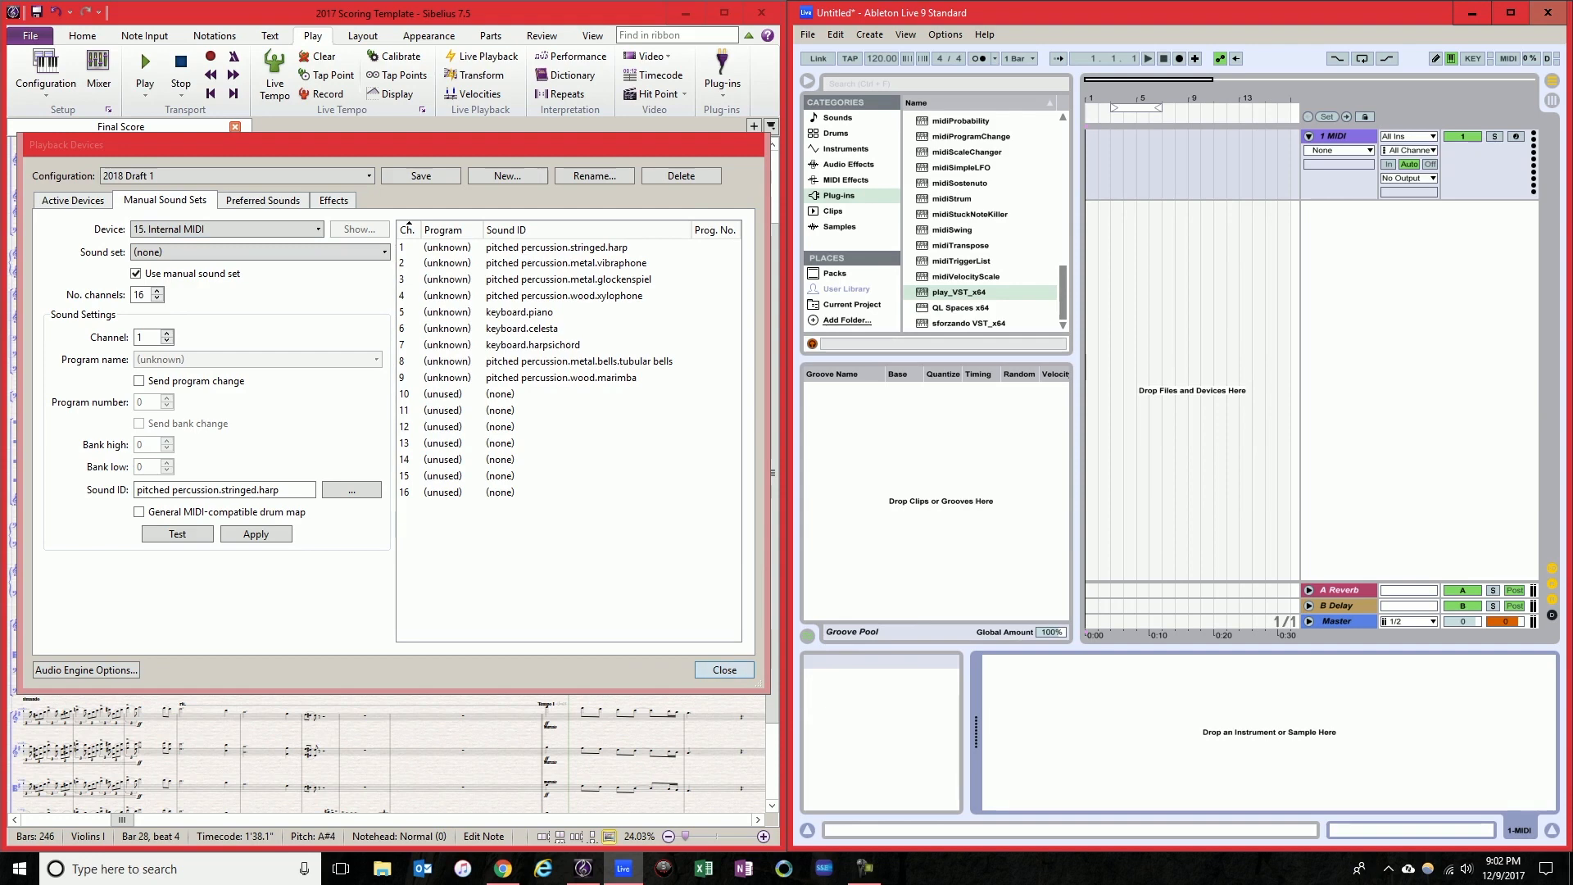
# - Load the play_VST_x64 instrument onto the MIDI track in Ableton Live and move its window clear of the Sibelius dialog
pyautogui.click(959, 292)
pyautogui.moveTo(958, 293); pyautogui.dragTo(1147, 725)
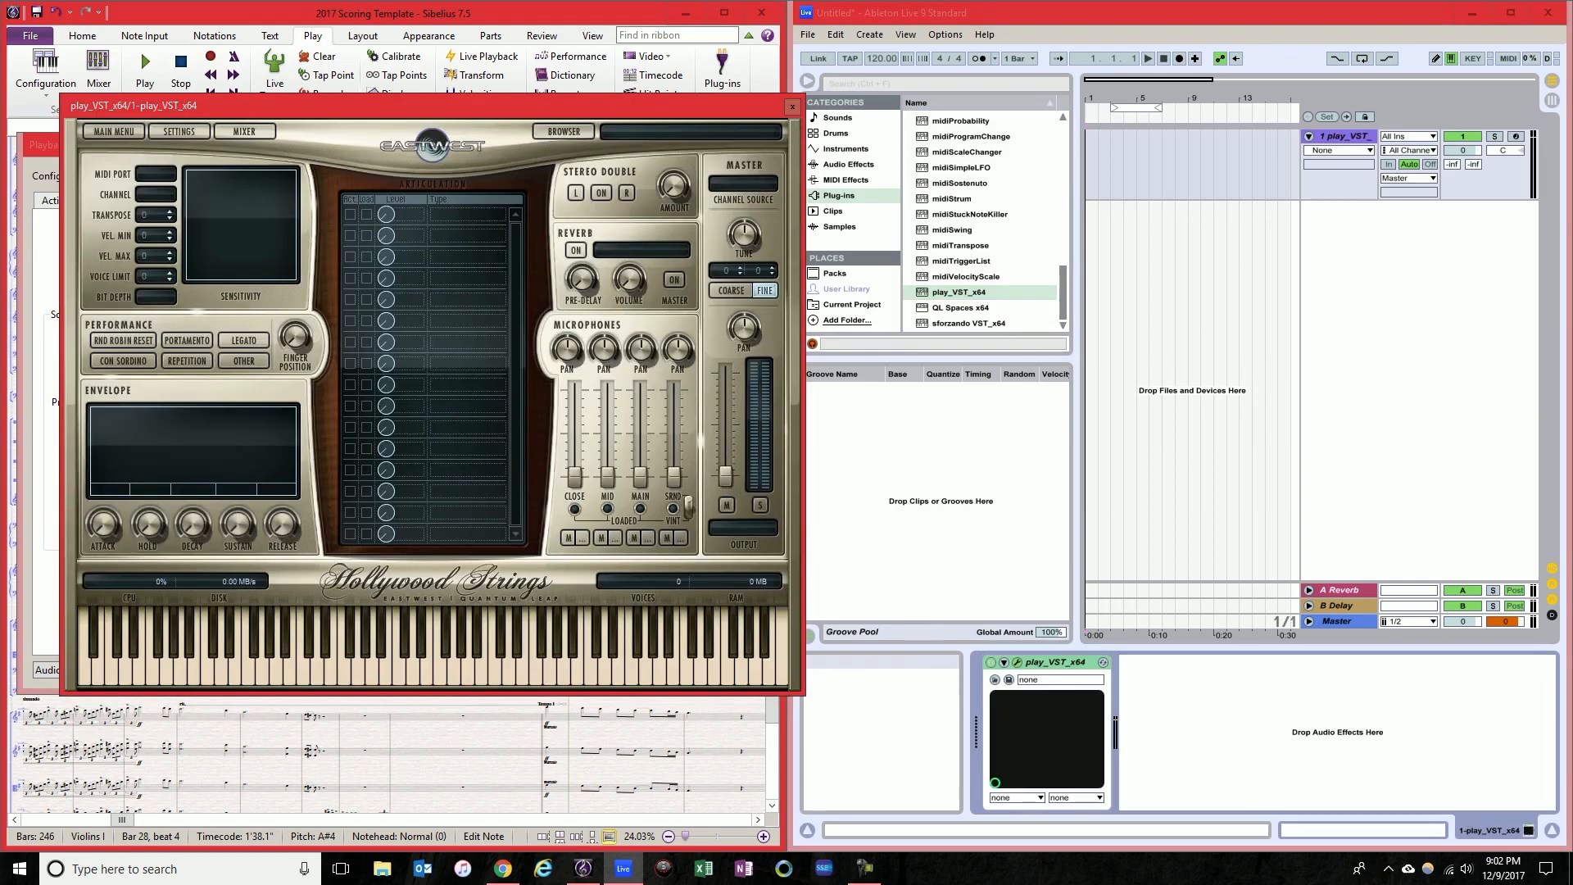
pyautogui.moveTo(655, 104); pyautogui.dragTo(1403, 115)
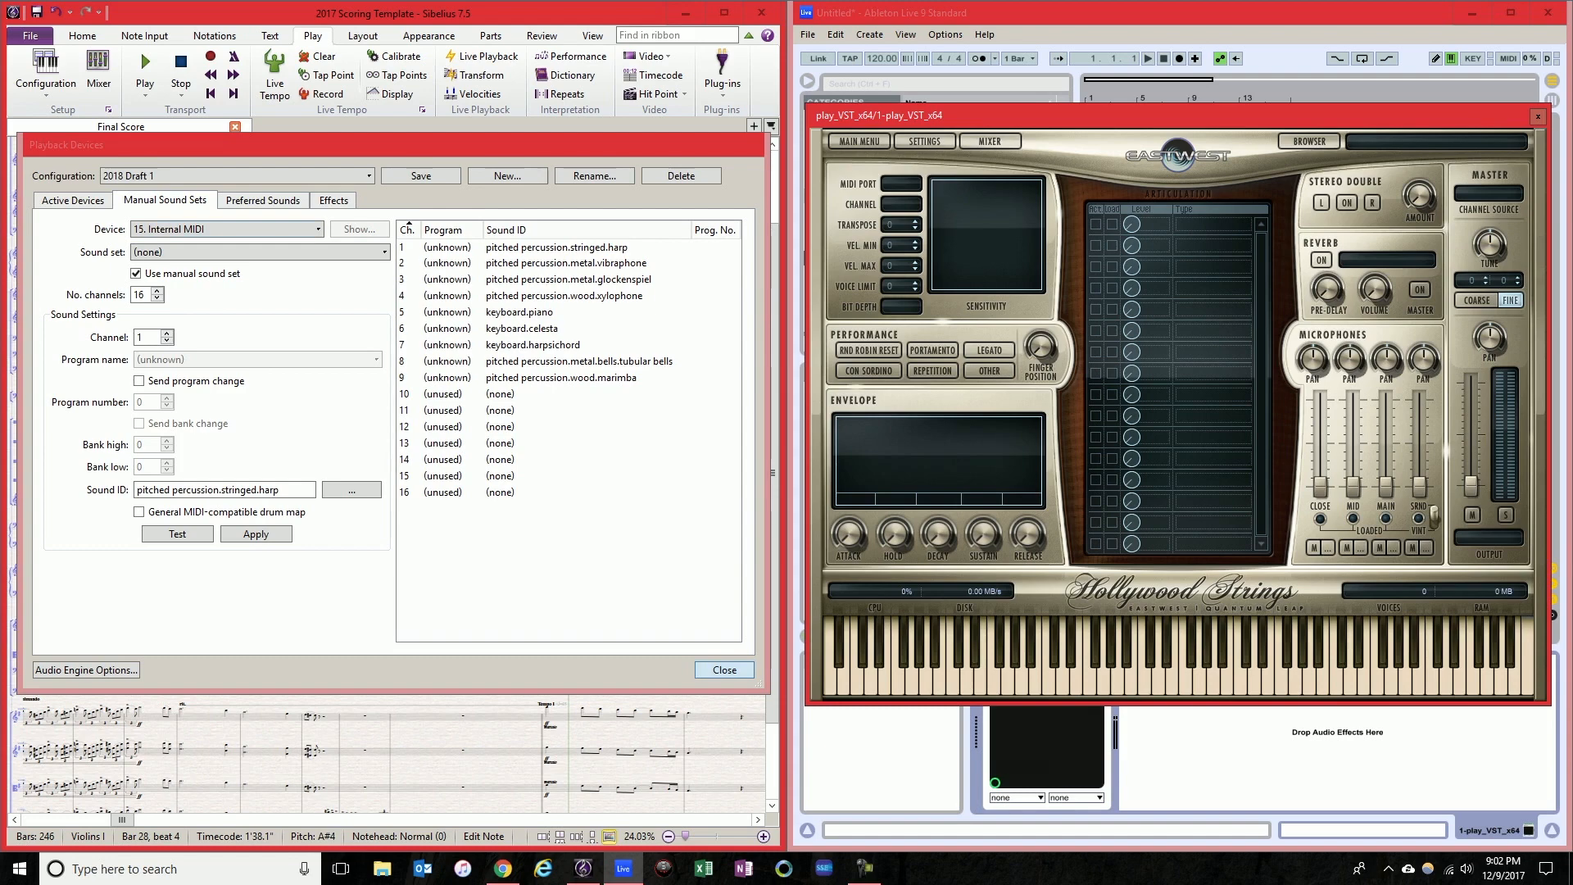
# - Add Harp Pluck long.ewi from EW Symphonic Orchestra Strings to PLAY for sound set channel 1, and close the instrument window
pyautogui.click(407, 224)
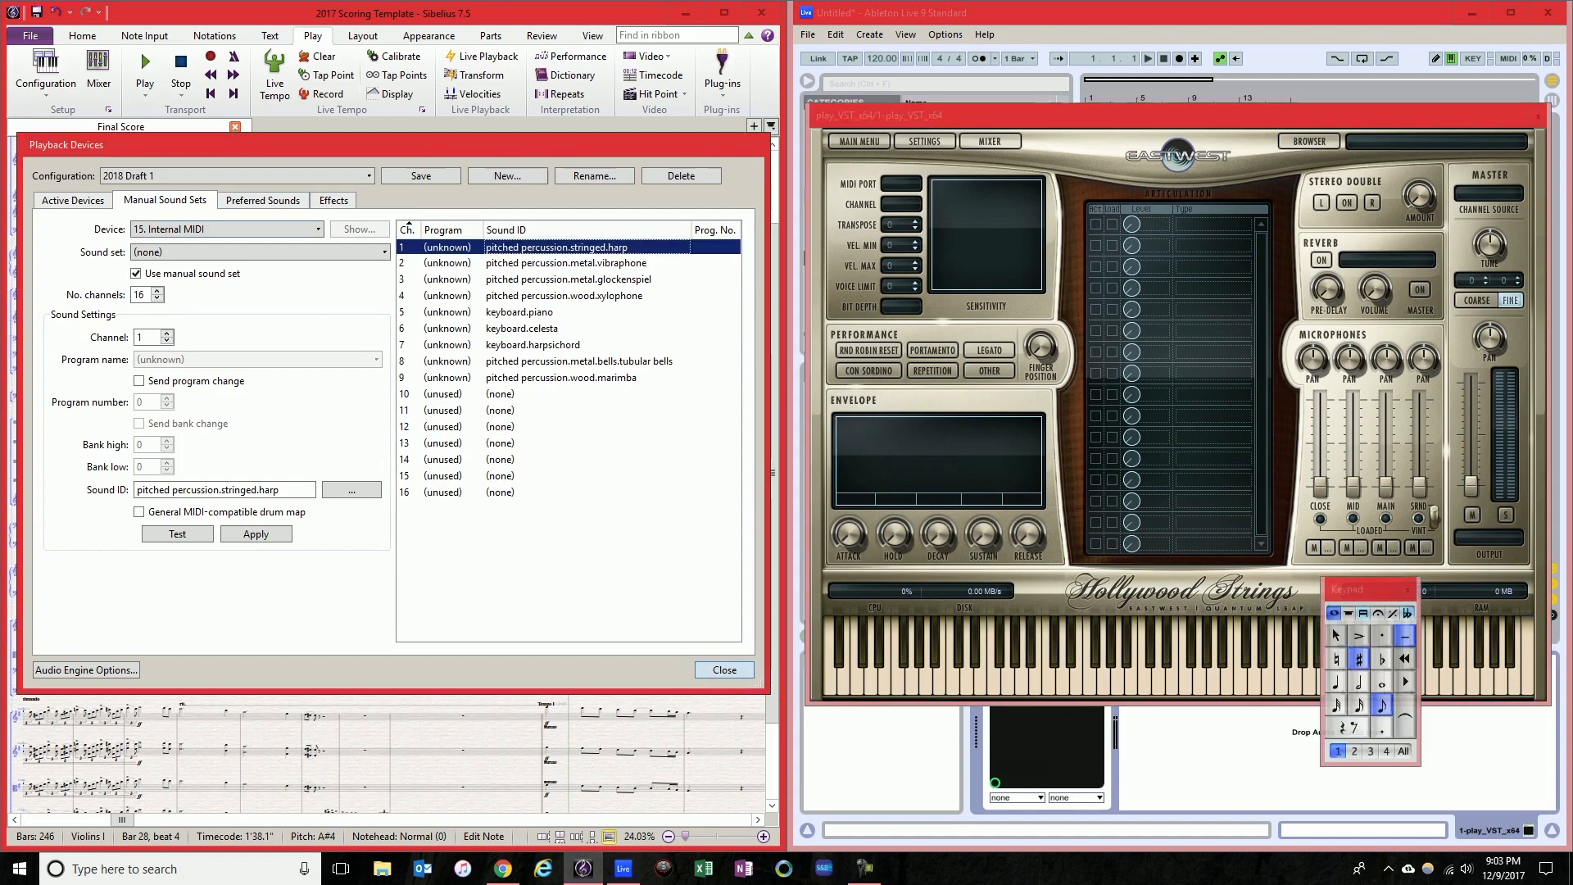
pyautogui.click(1309, 142)
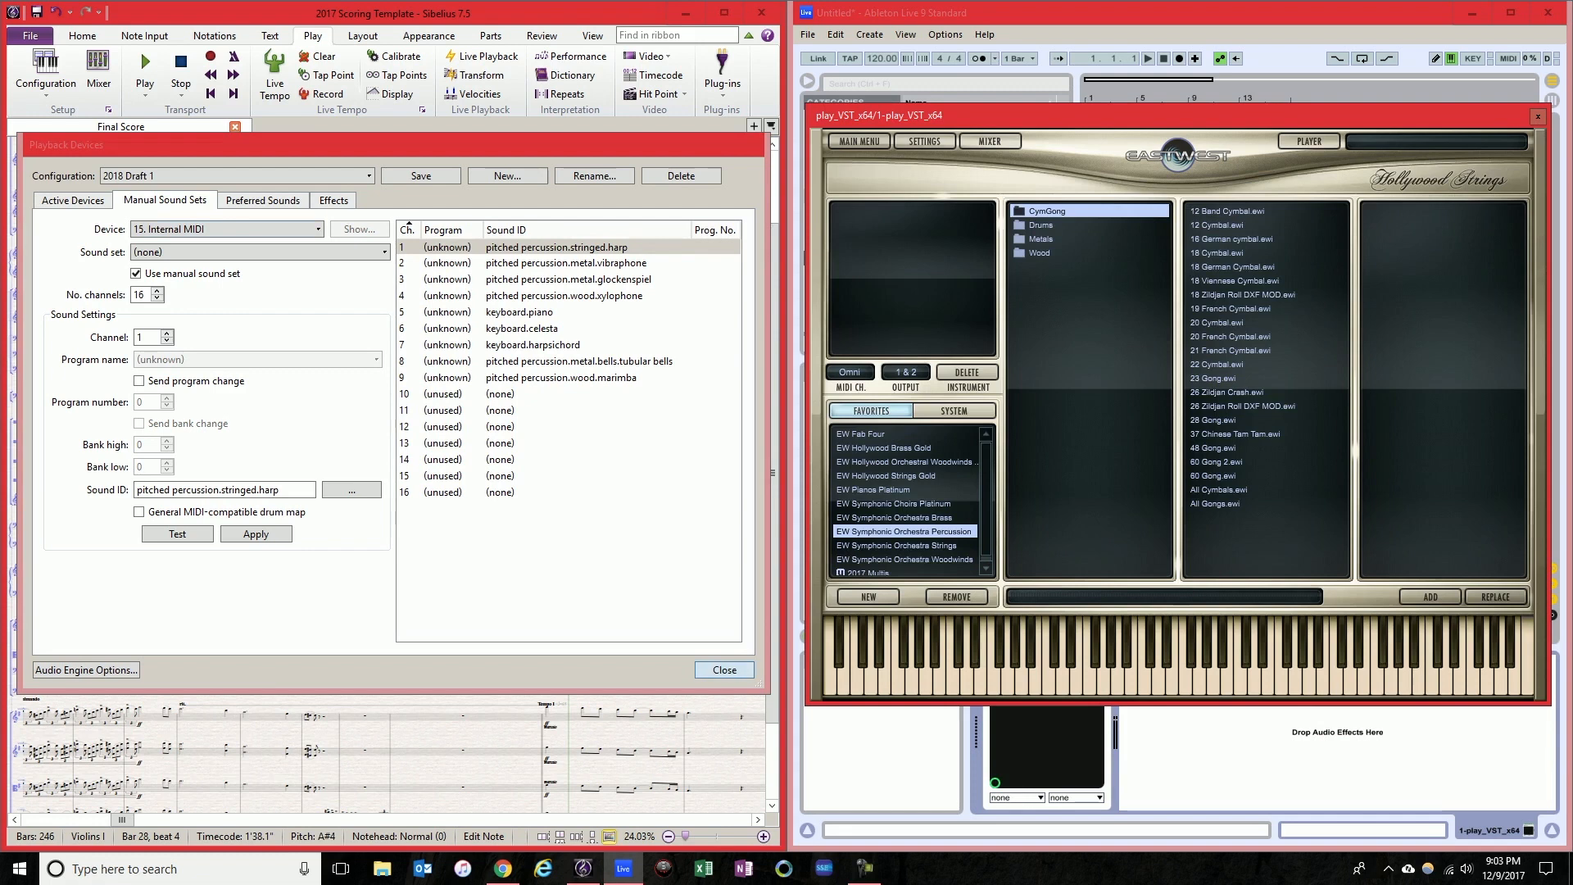
pyautogui.click(896, 545)
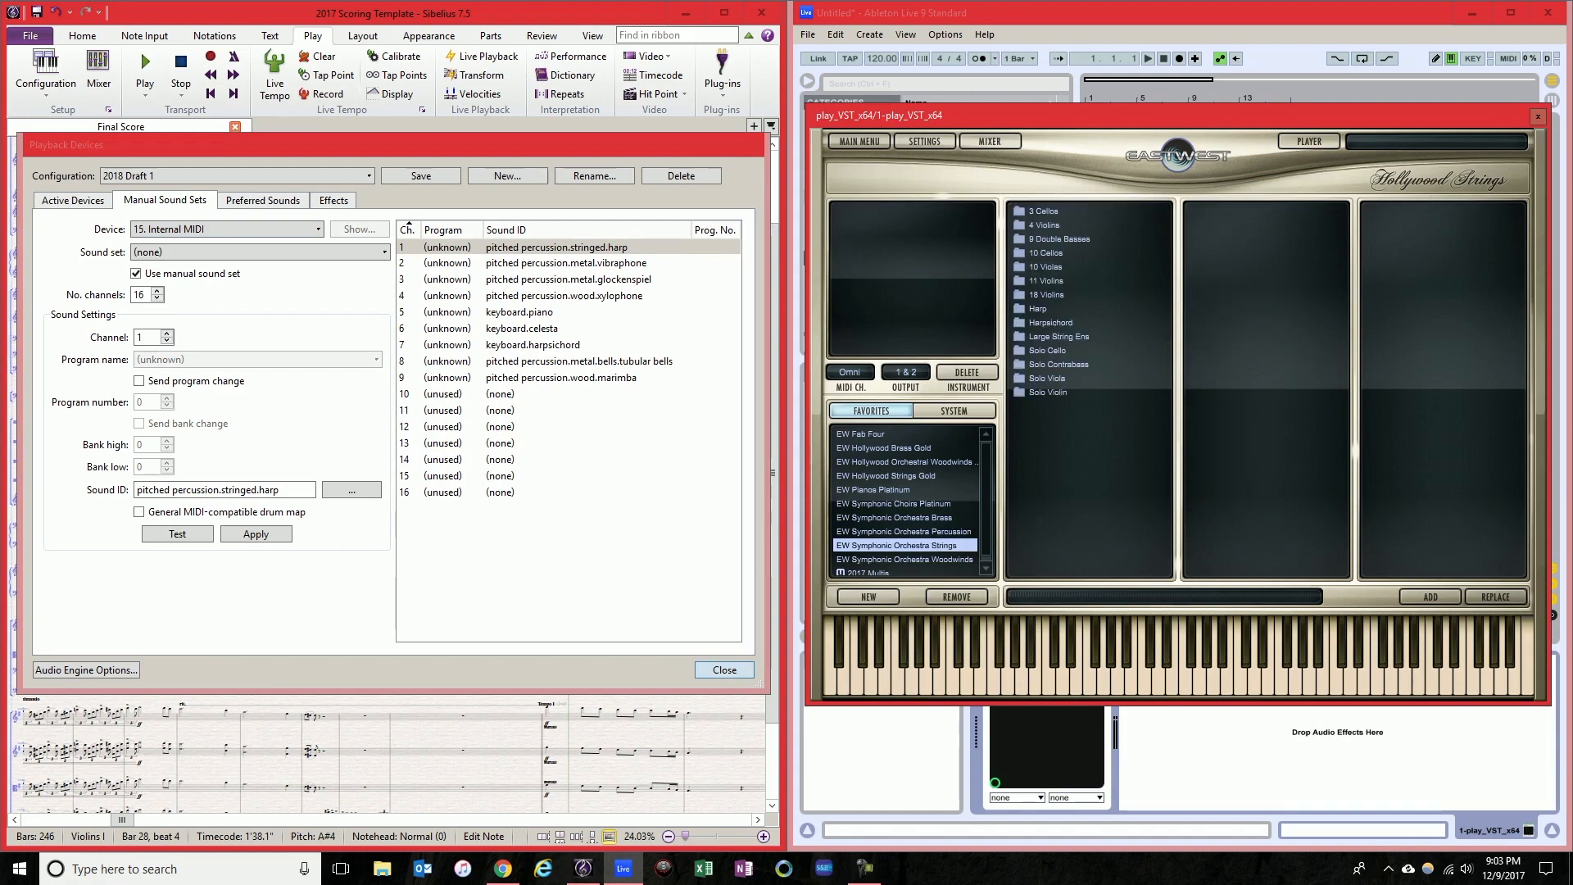
pyautogui.click(1038, 308)
pyautogui.click(1219, 211)
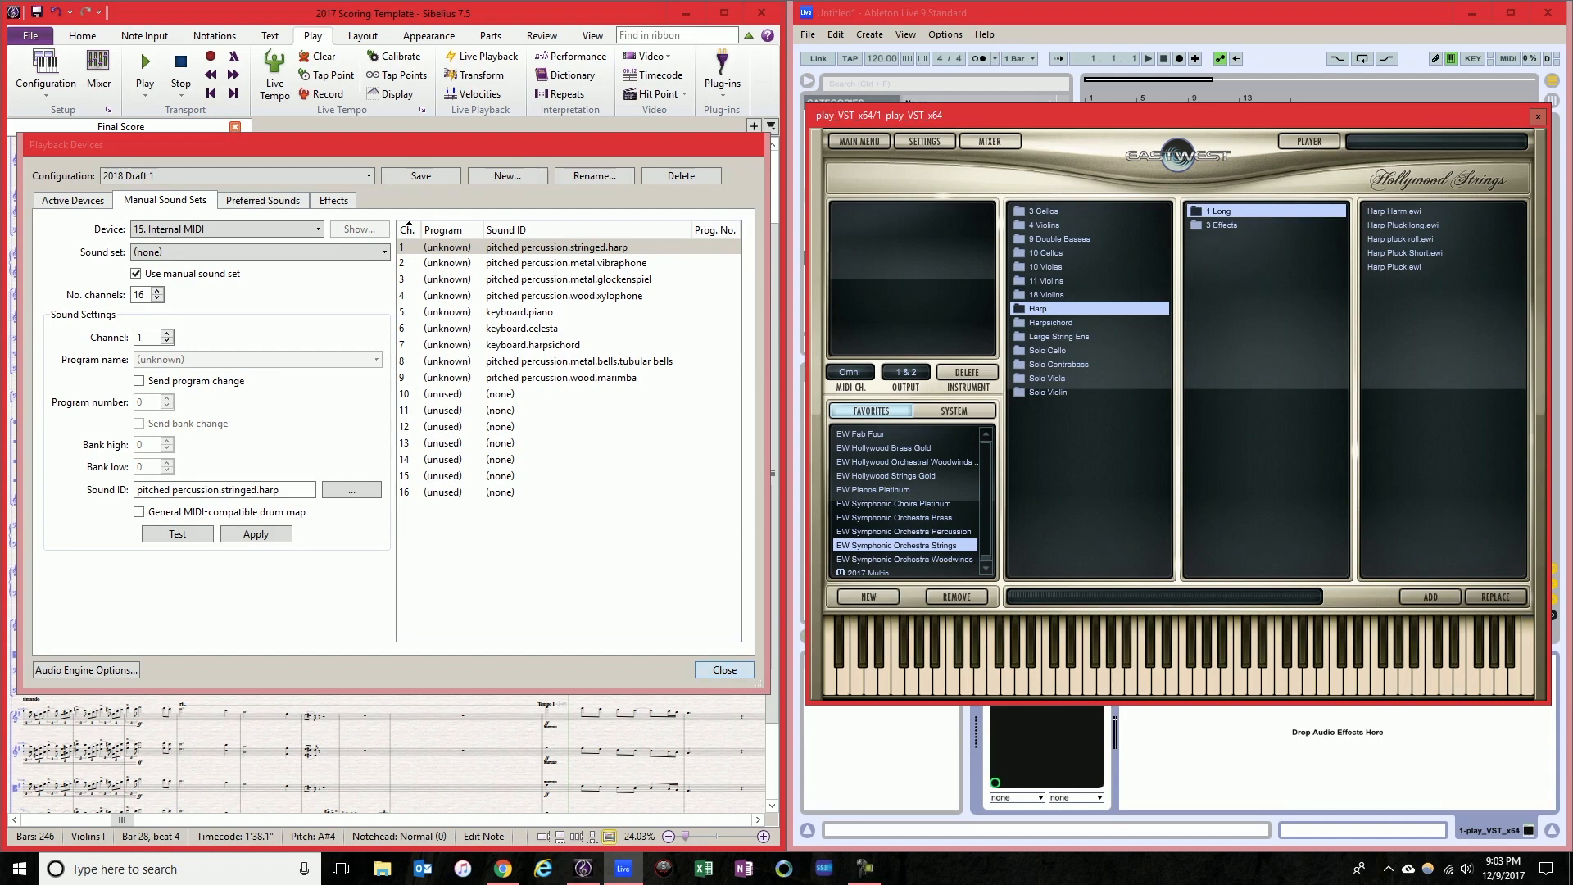
pyautogui.click(1402, 226)
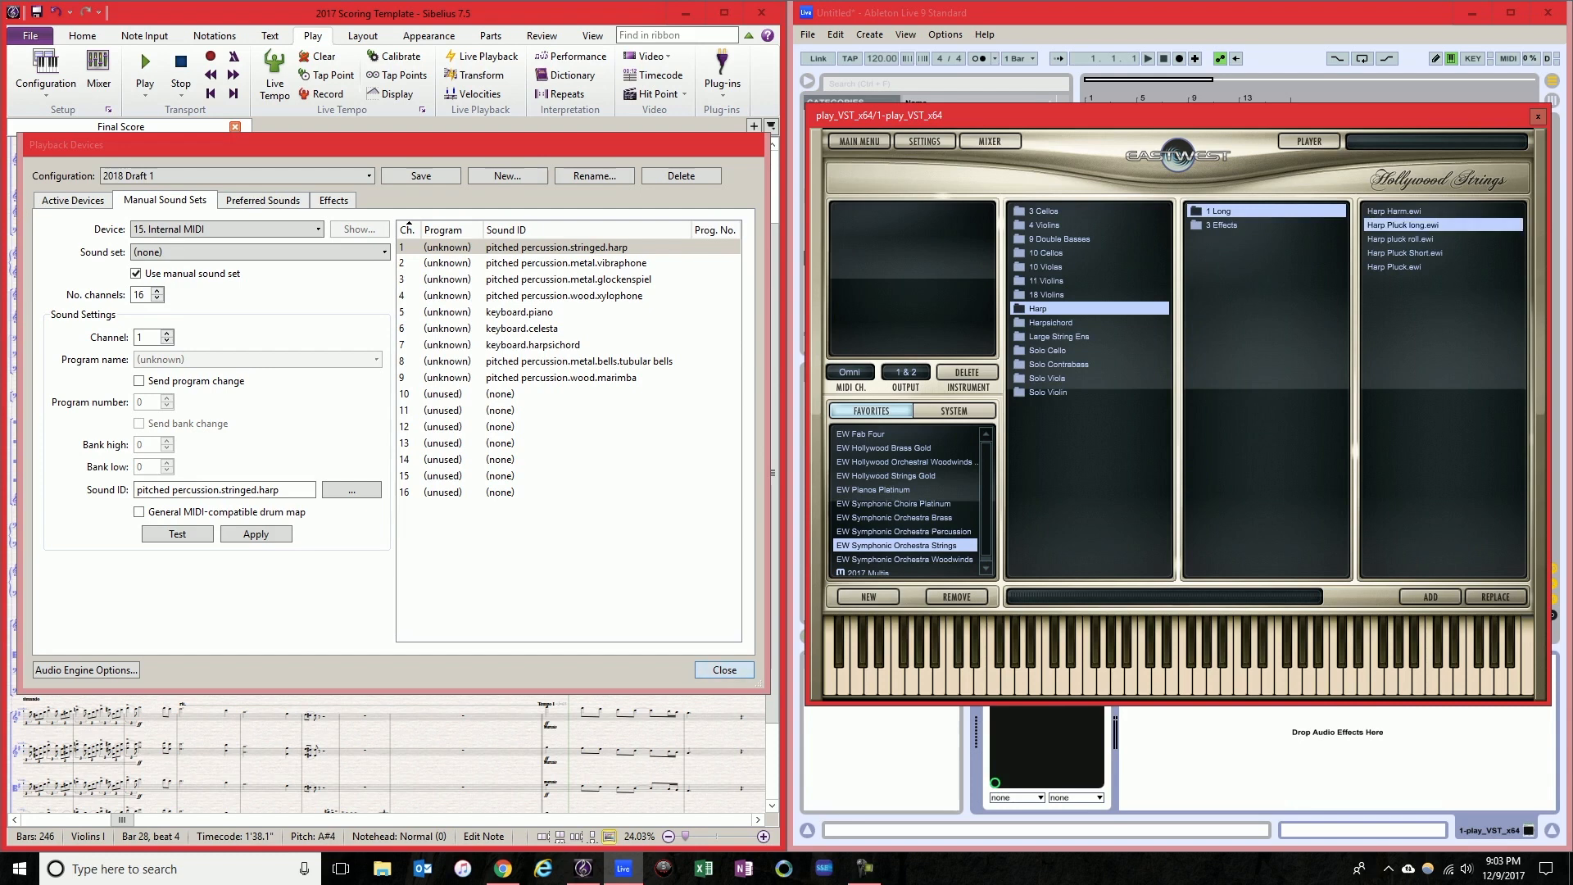
pyautogui.click(1431, 597)
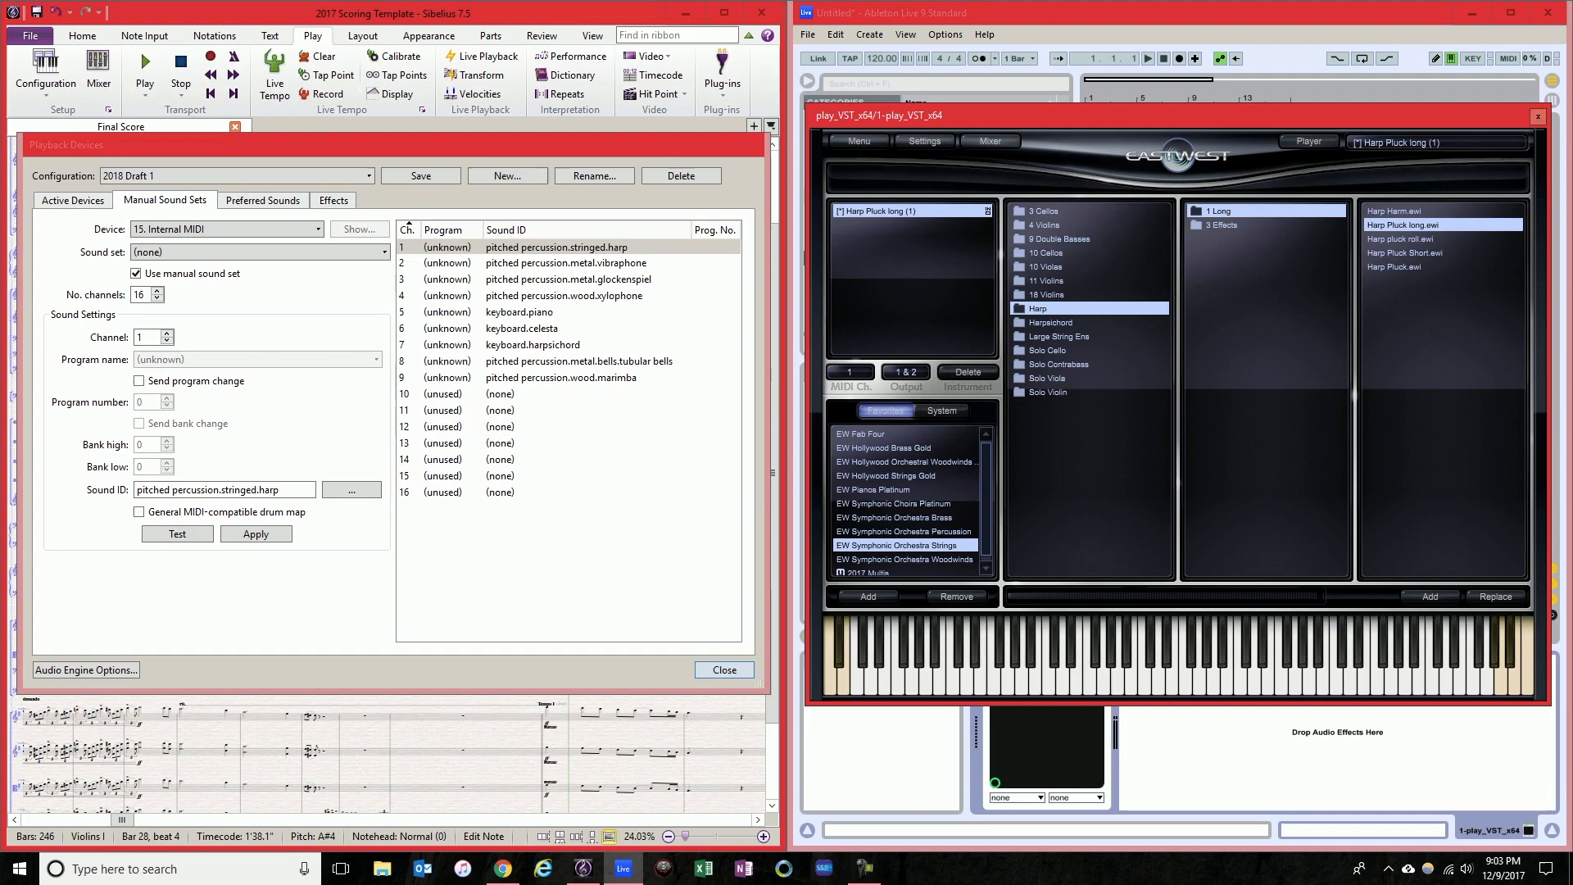
pyautogui.click(1537, 116)
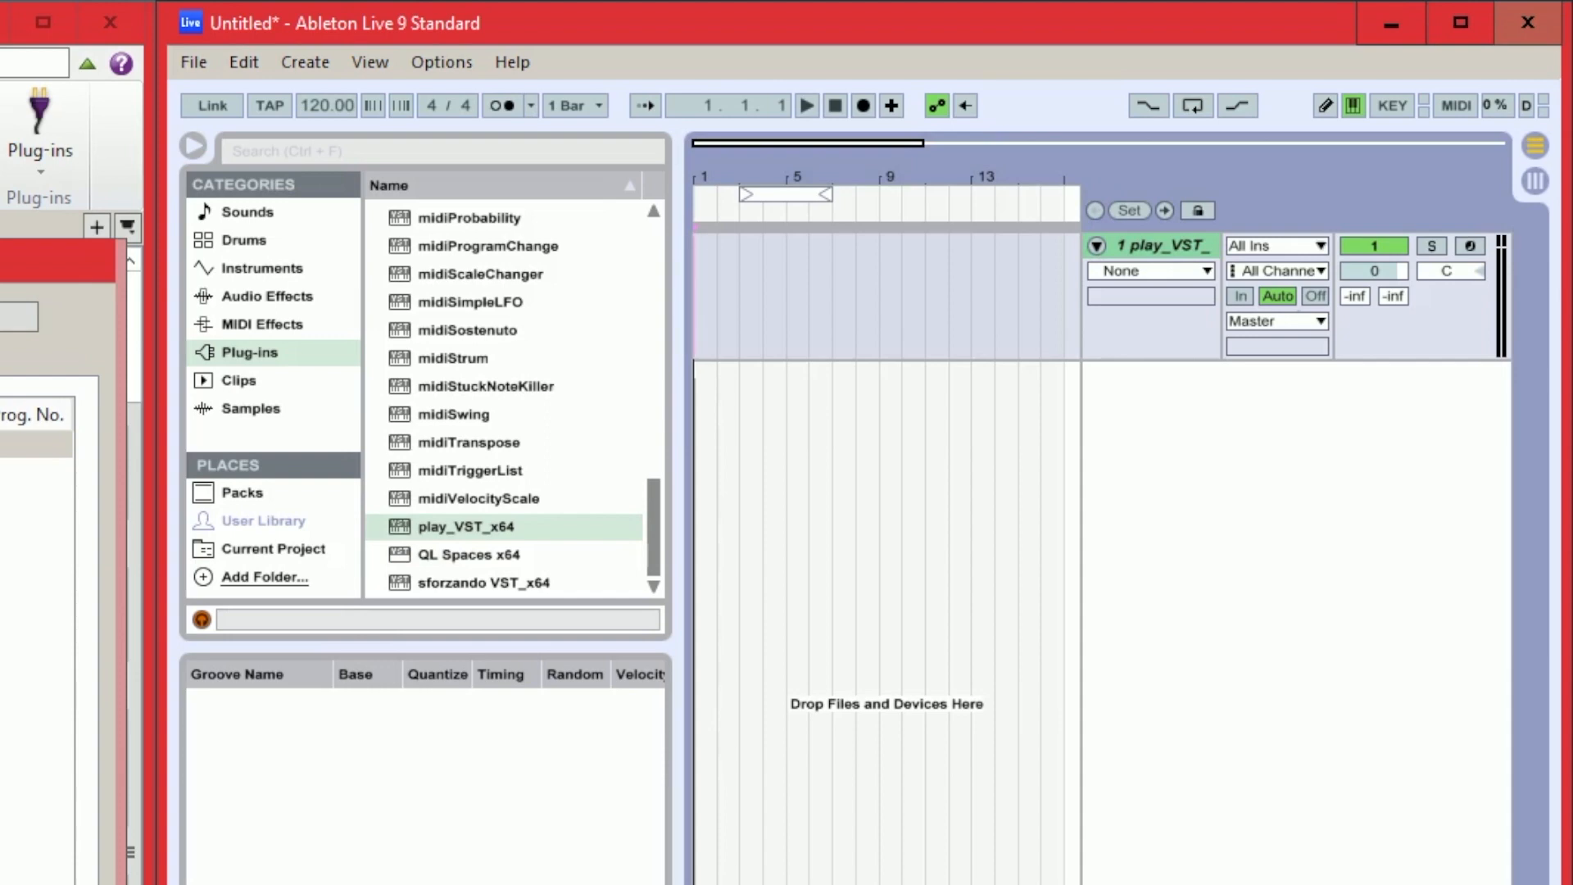
# - Set the play_VST track's MIDI input to 15. Internal MIDI on Ch. 1 and its output to Master
pyautogui.click(1276, 245)
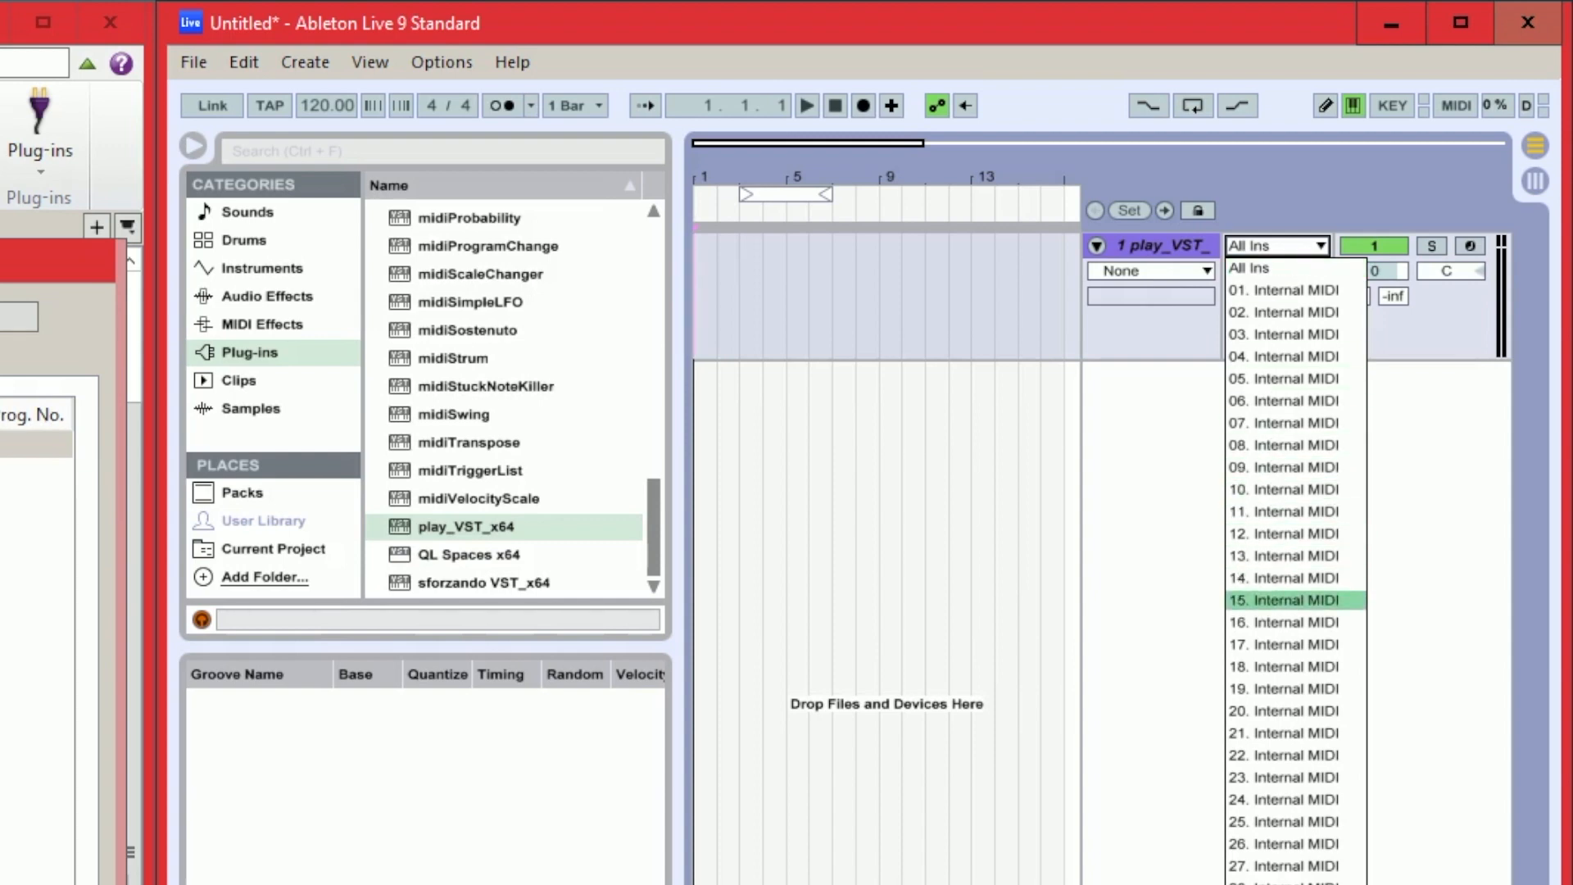
pyautogui.click(1283, 601)
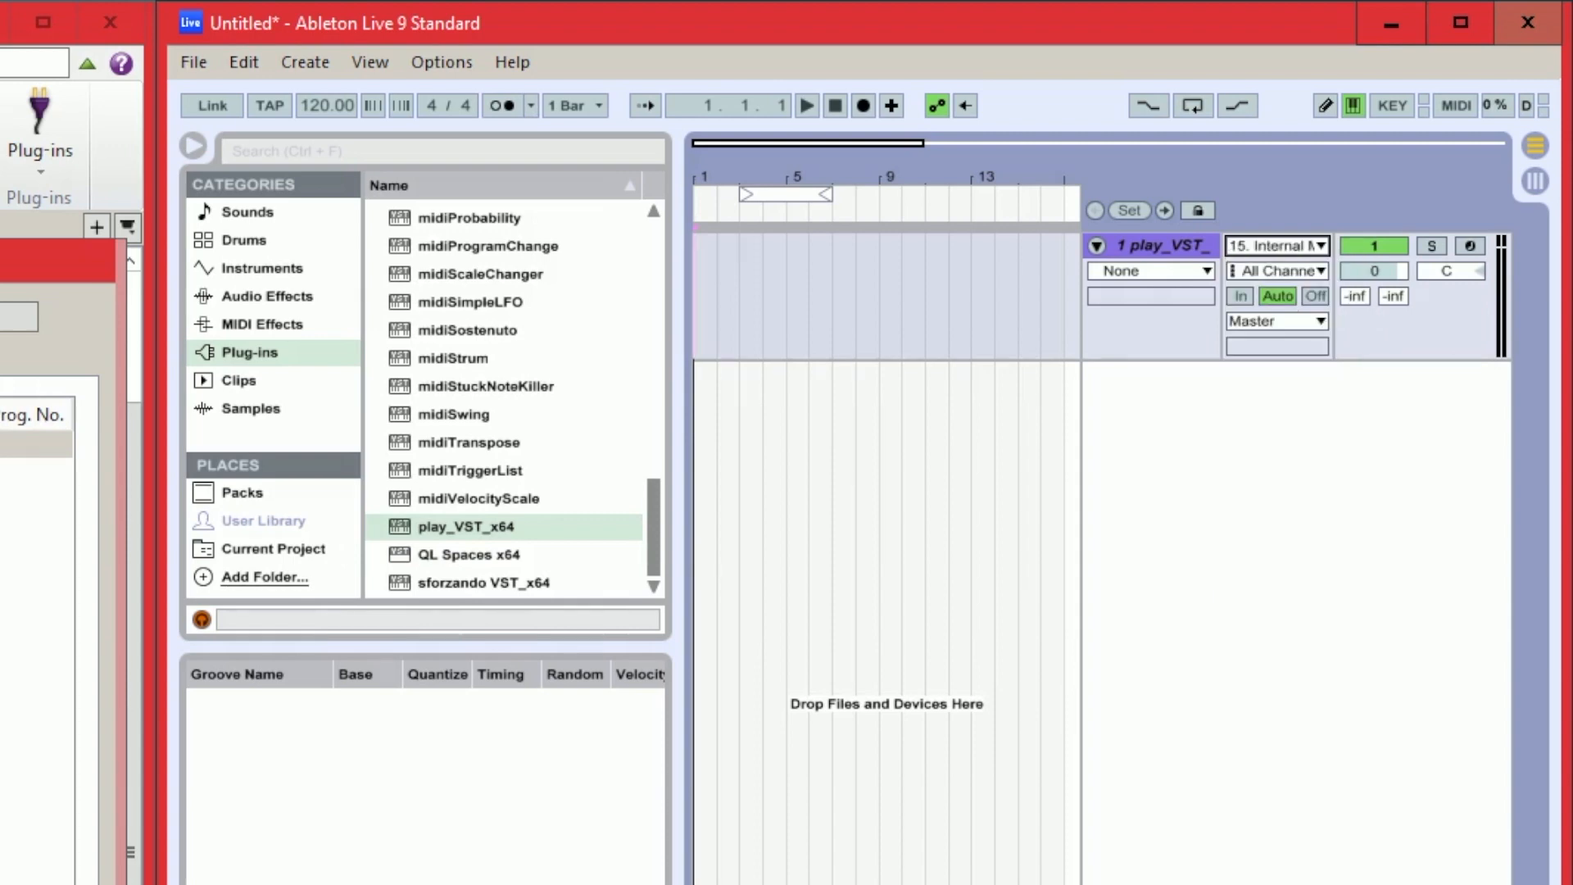
pyautogui.click(1278, 271)
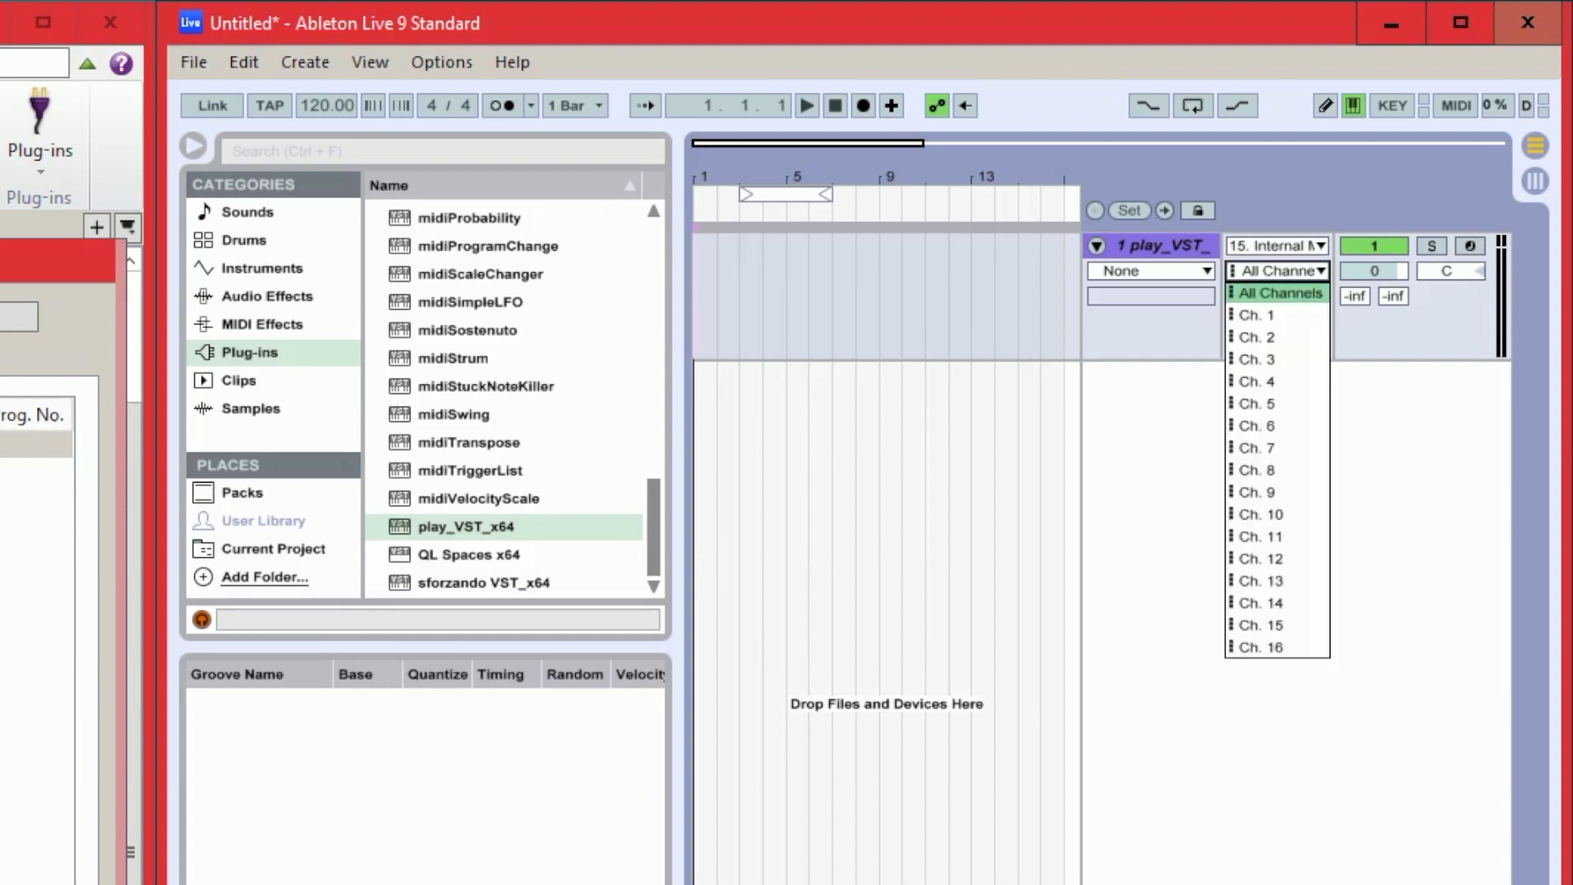
pyautogui.click(1276, 316)
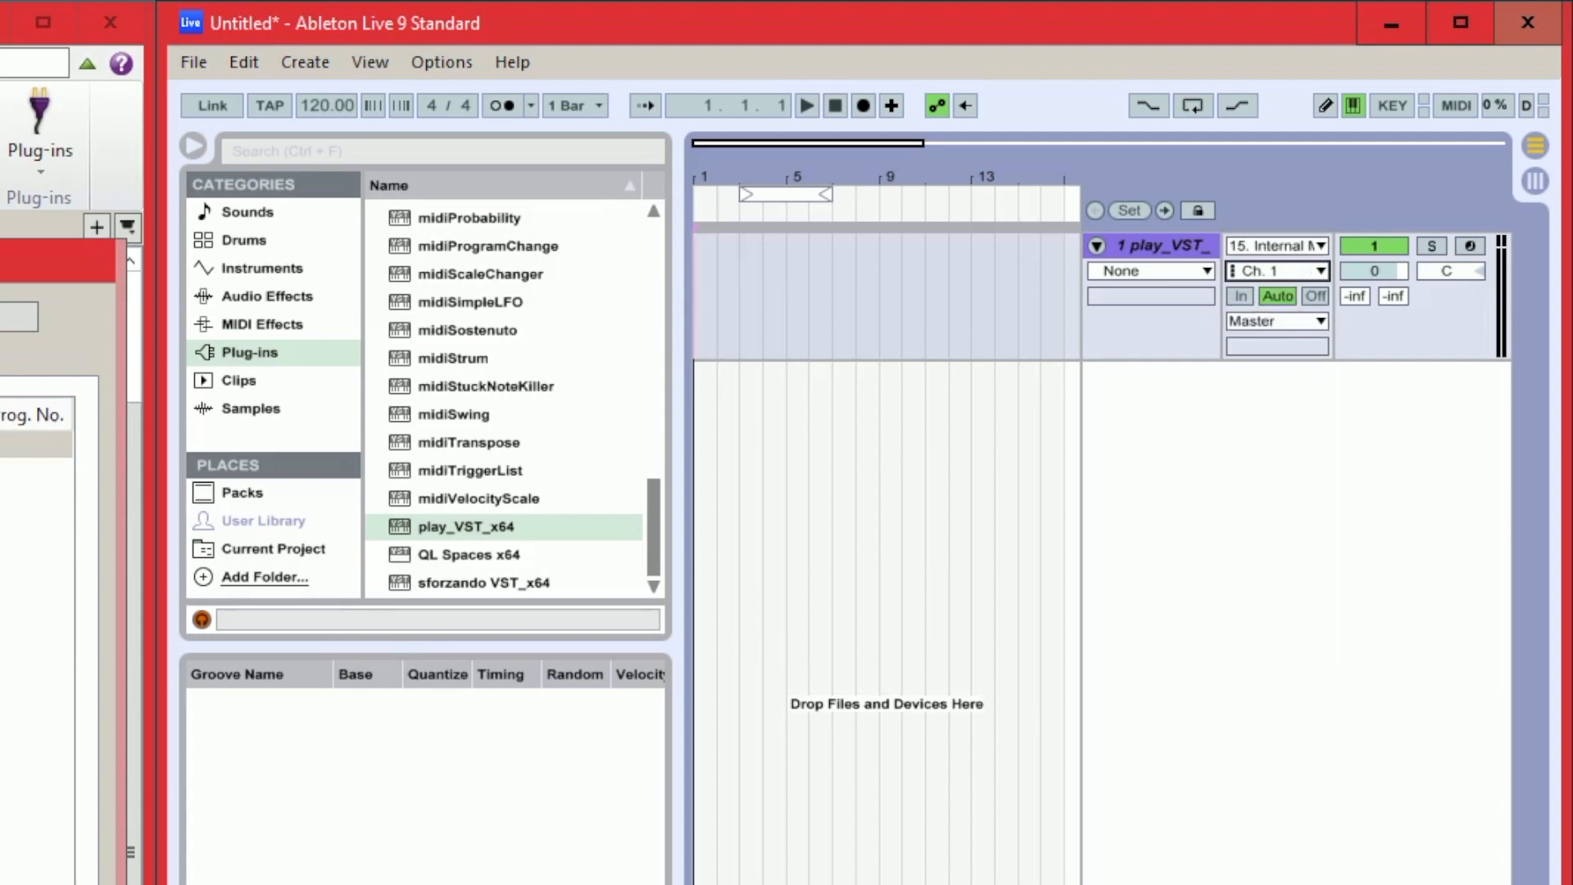
pyautogui.click(1276, 321)
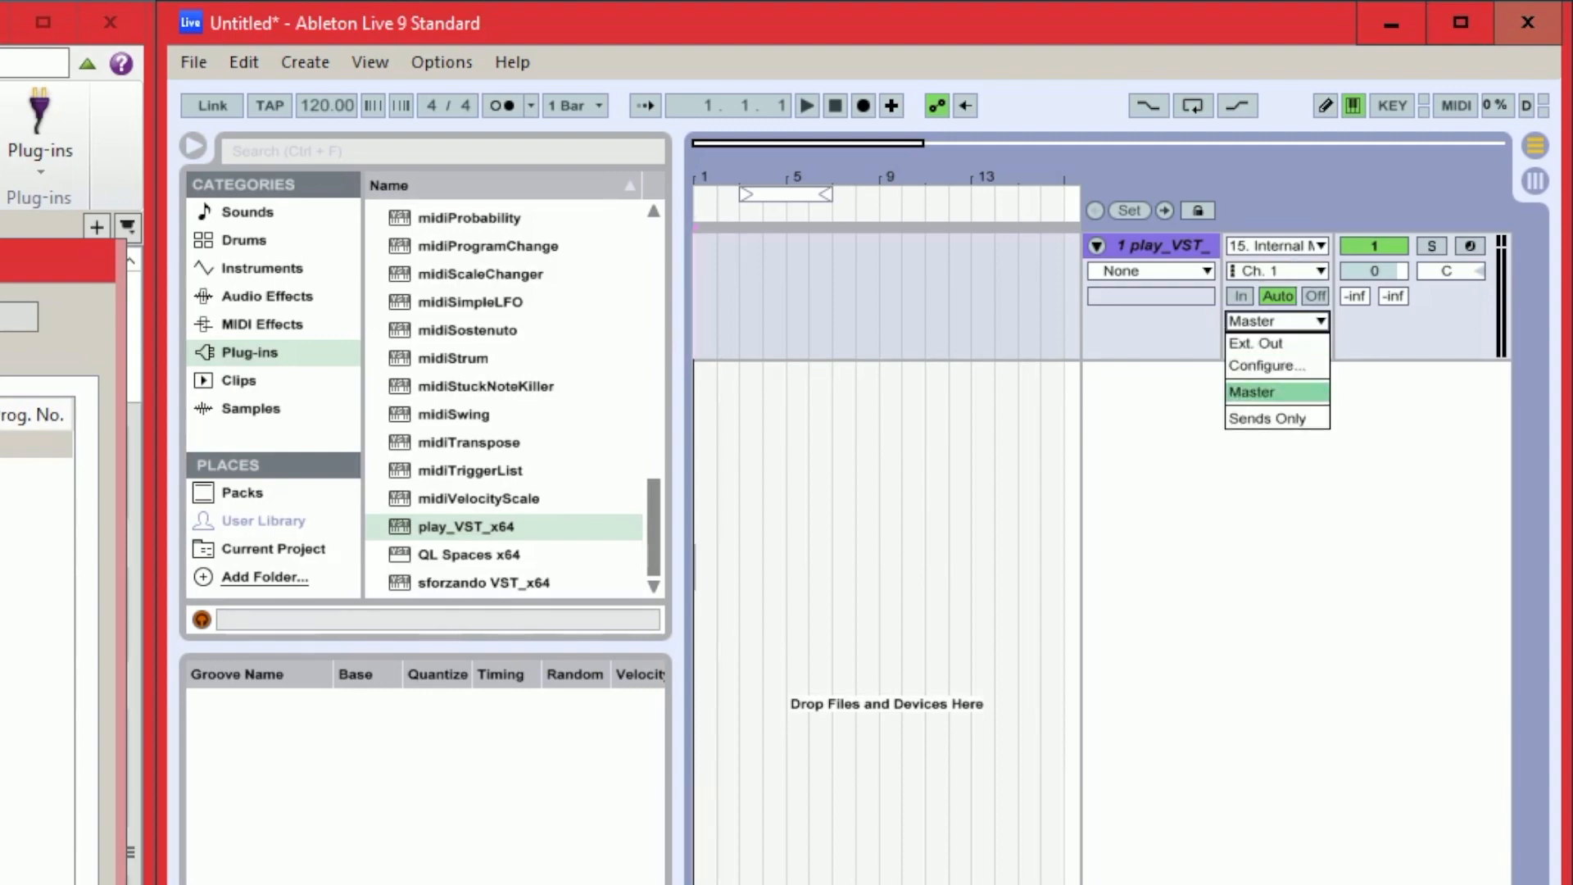
pyautogui.click(1276, 392)
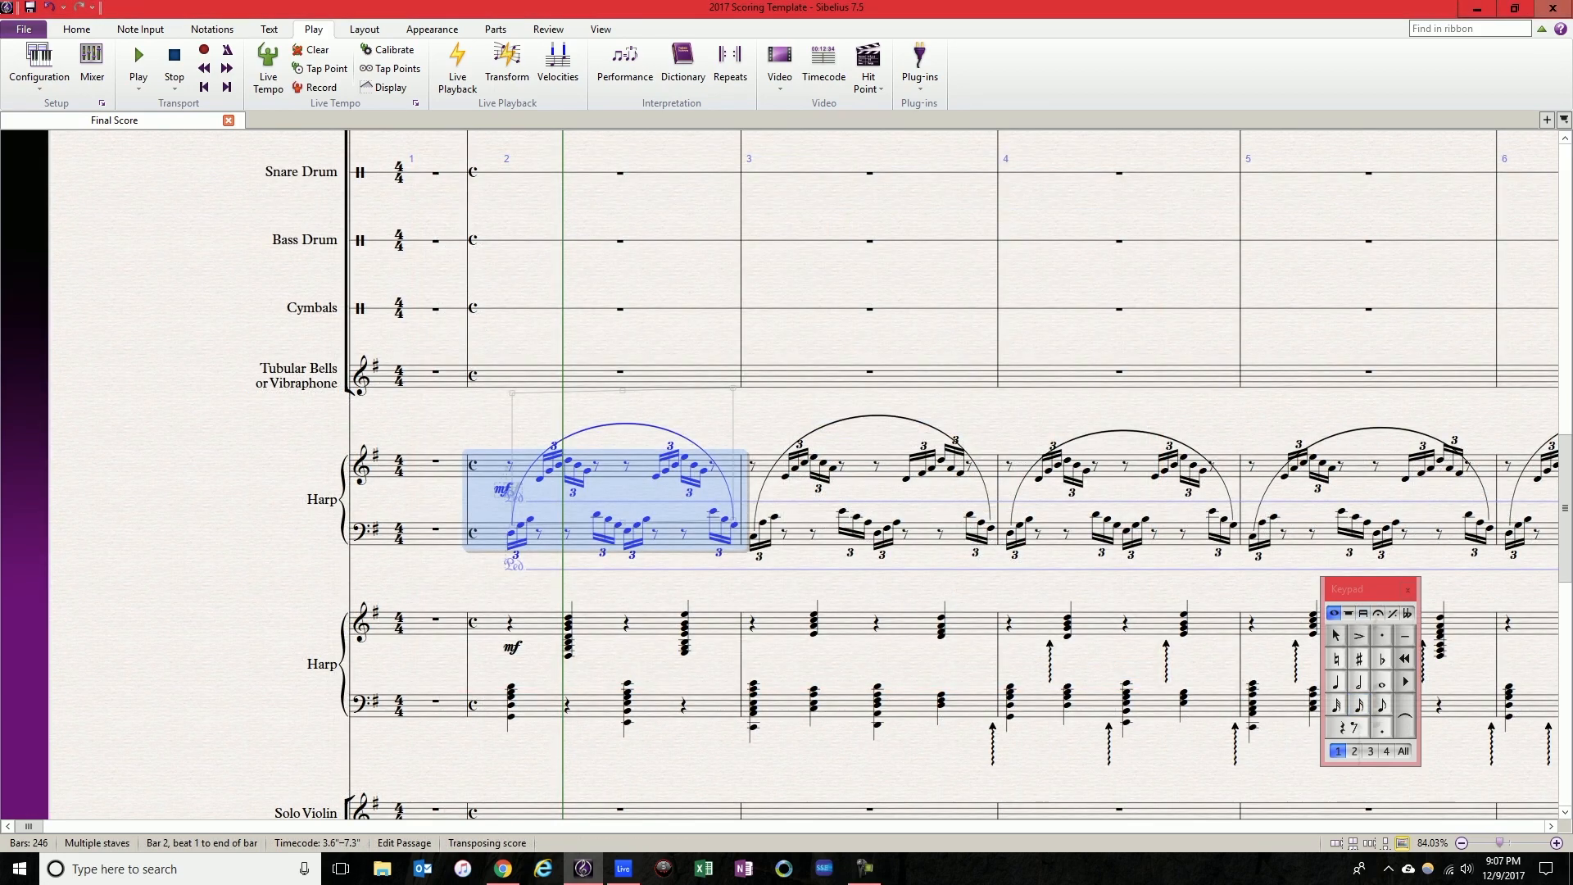
# - Bring up Ableton Live, minimize it again, and play back the selected harp passage at bar 2 in Sibelius
pyautogui.click(623, 868)
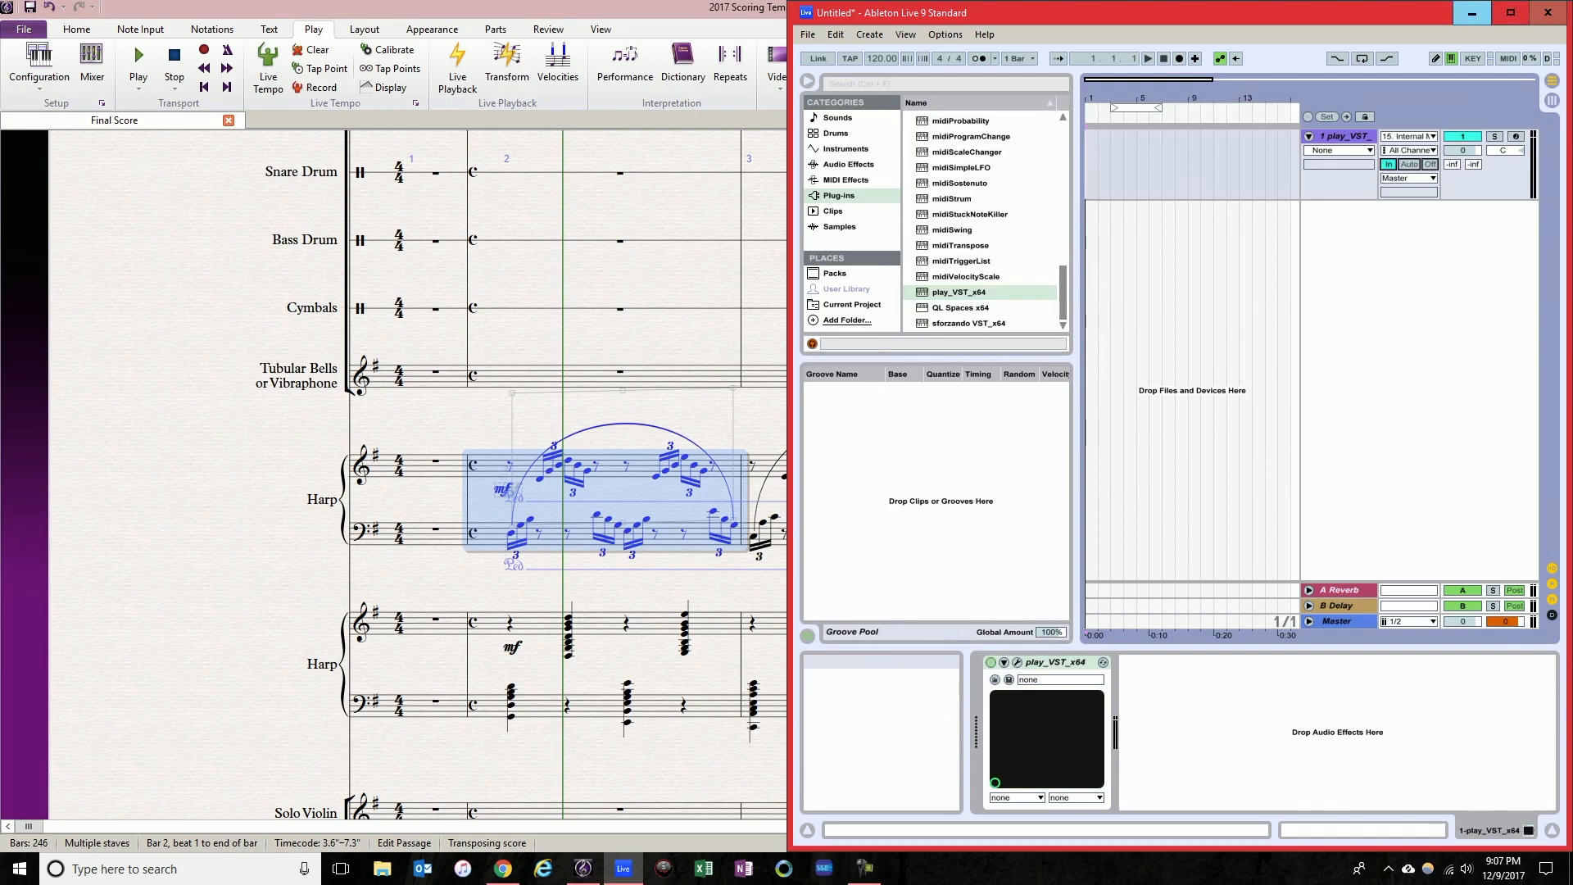
pyautogui.click(1472, 12)
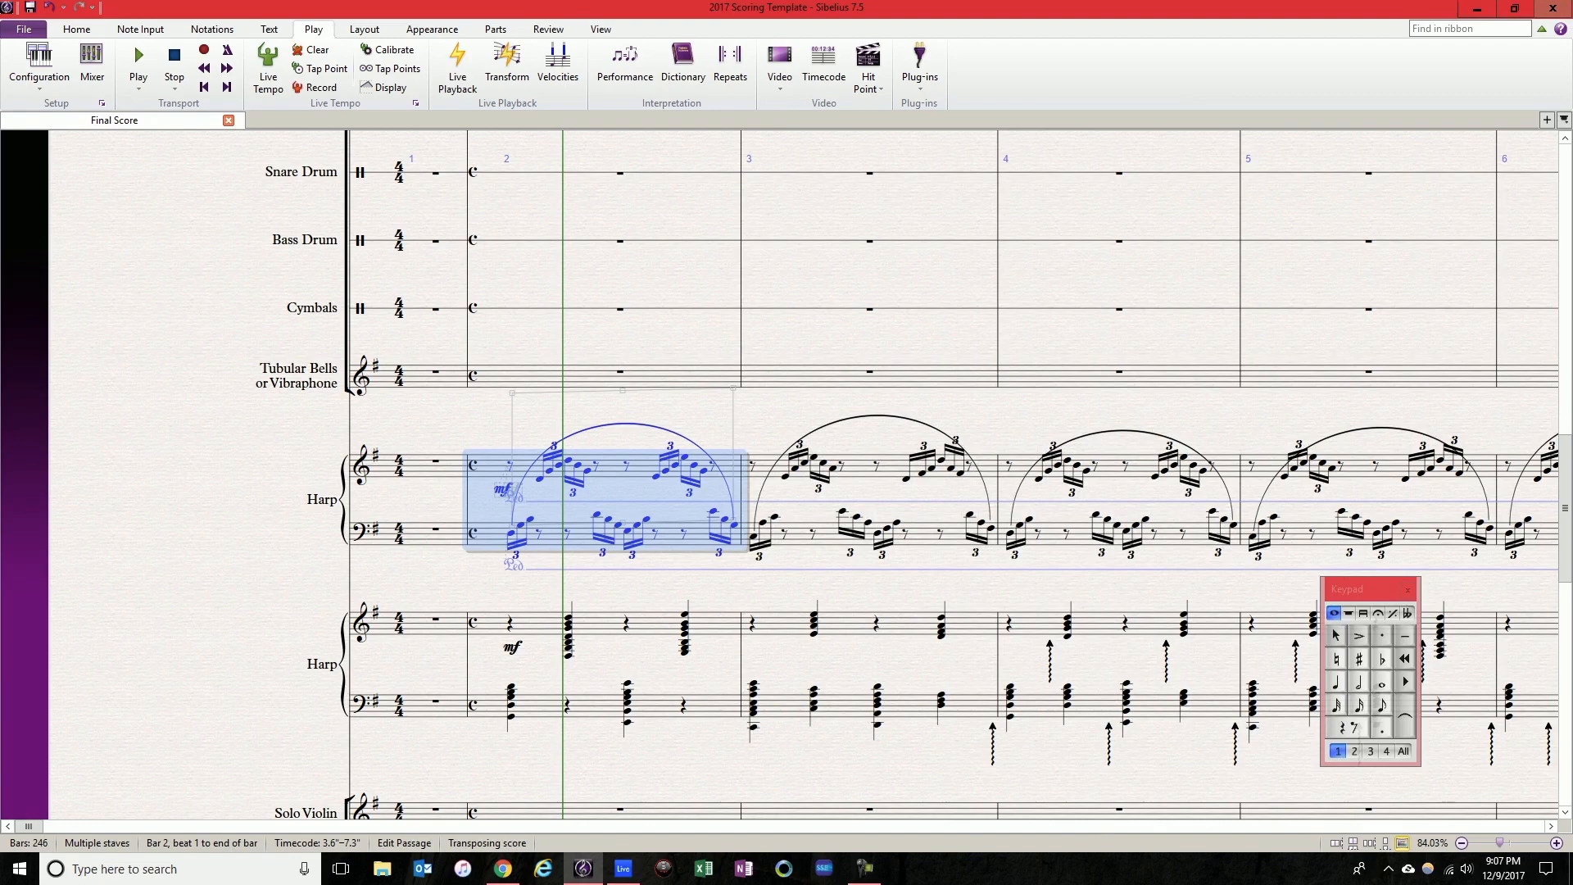
pyautogui.press('space')
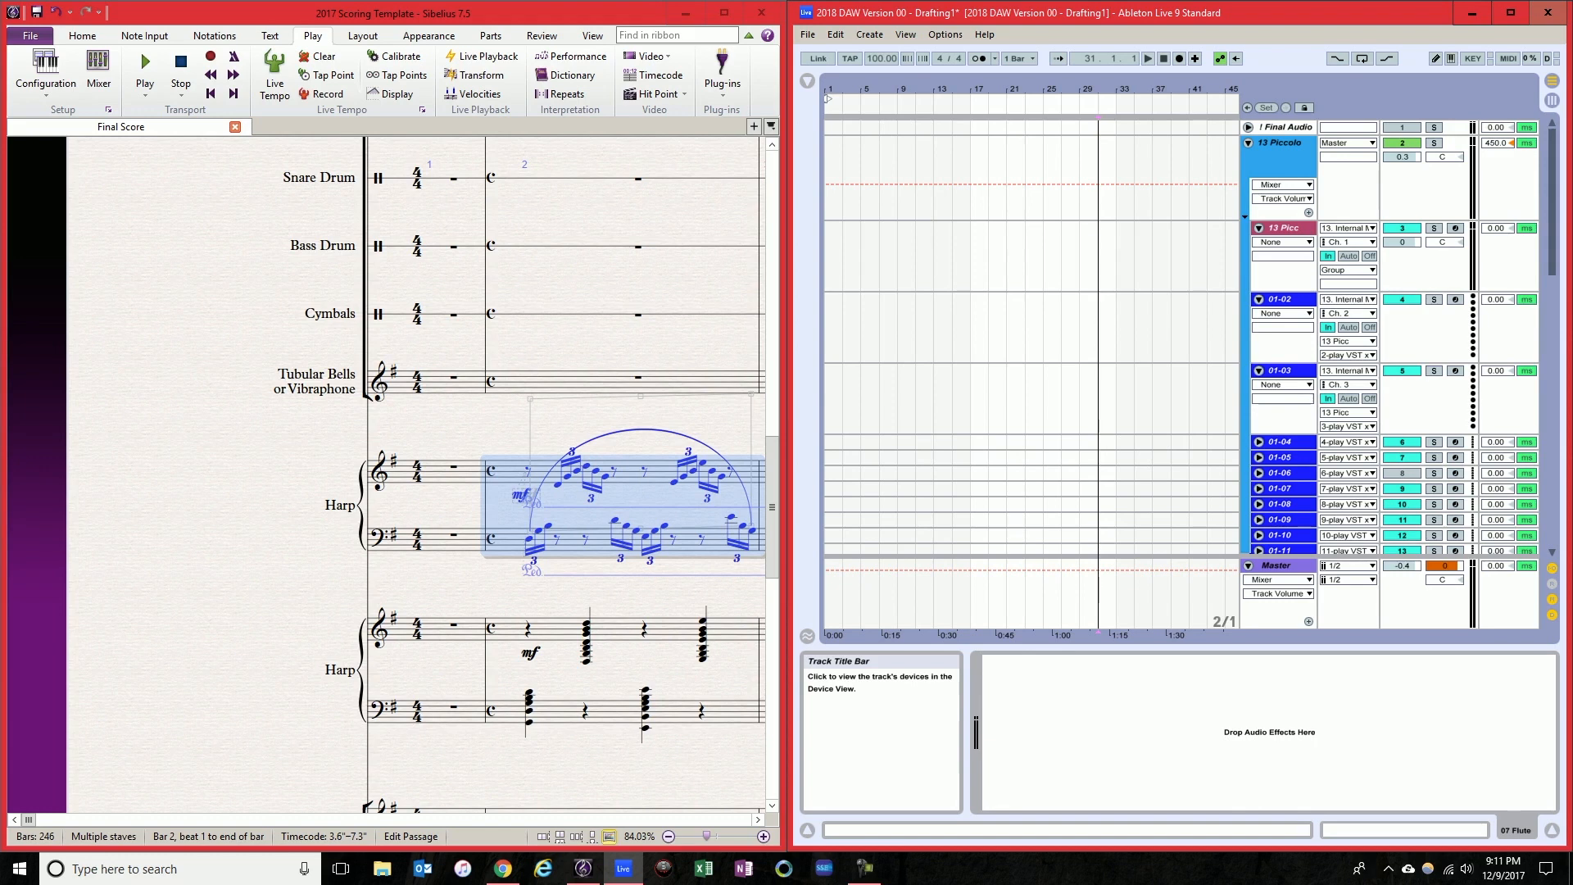
# - Examine the 01-02 track's MIDI input port, input channel, target track and PLAY channel options without changing them
pyautogui.click(1283, 228)
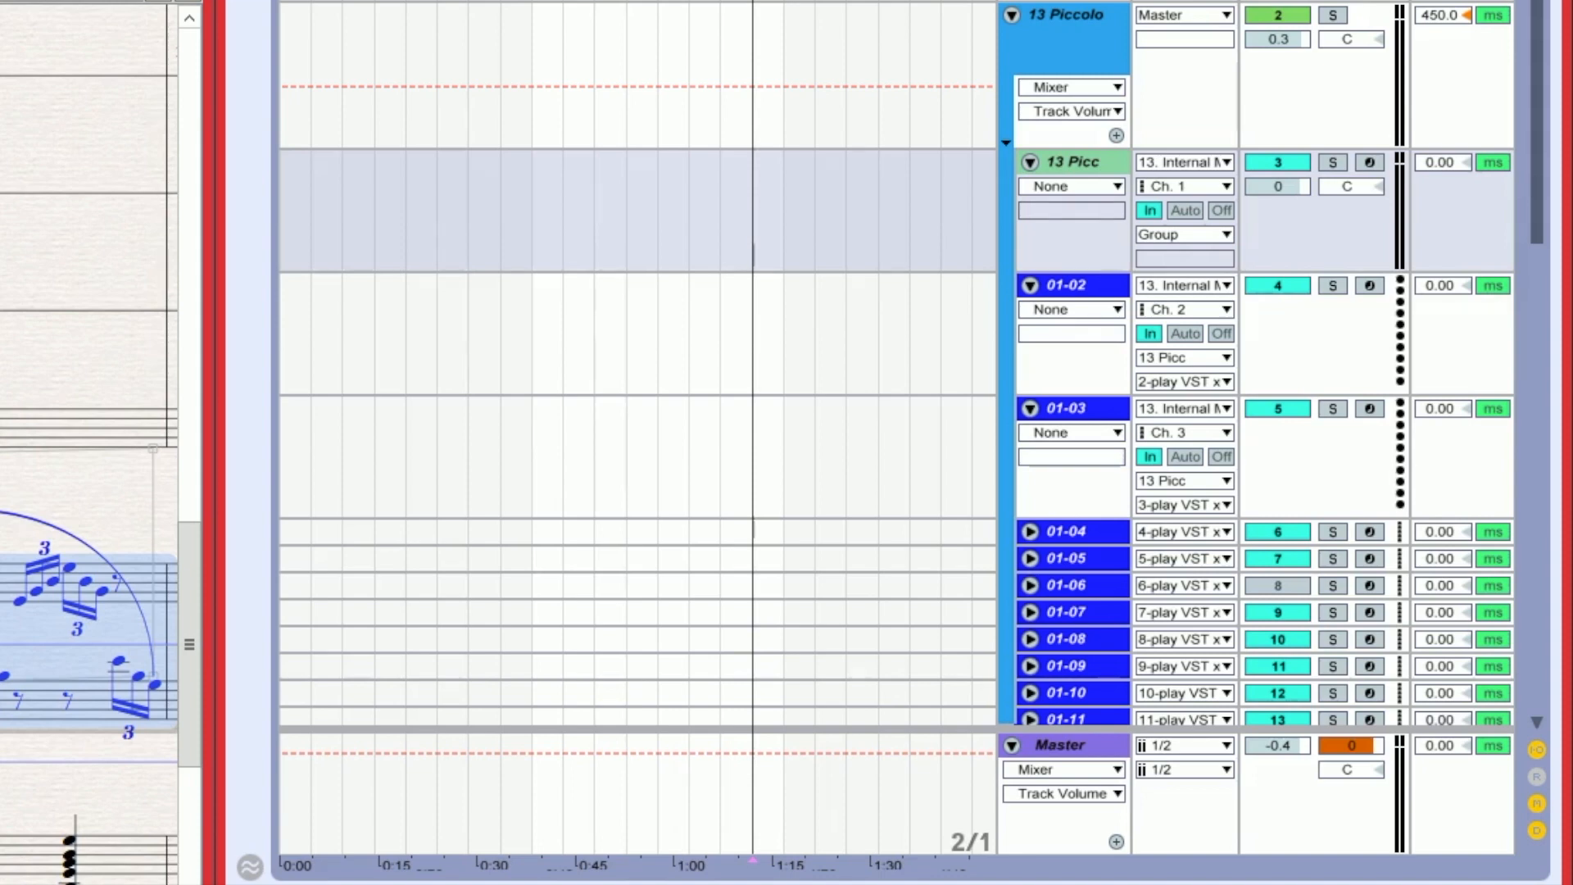
pyautogui.click(1066, 285)
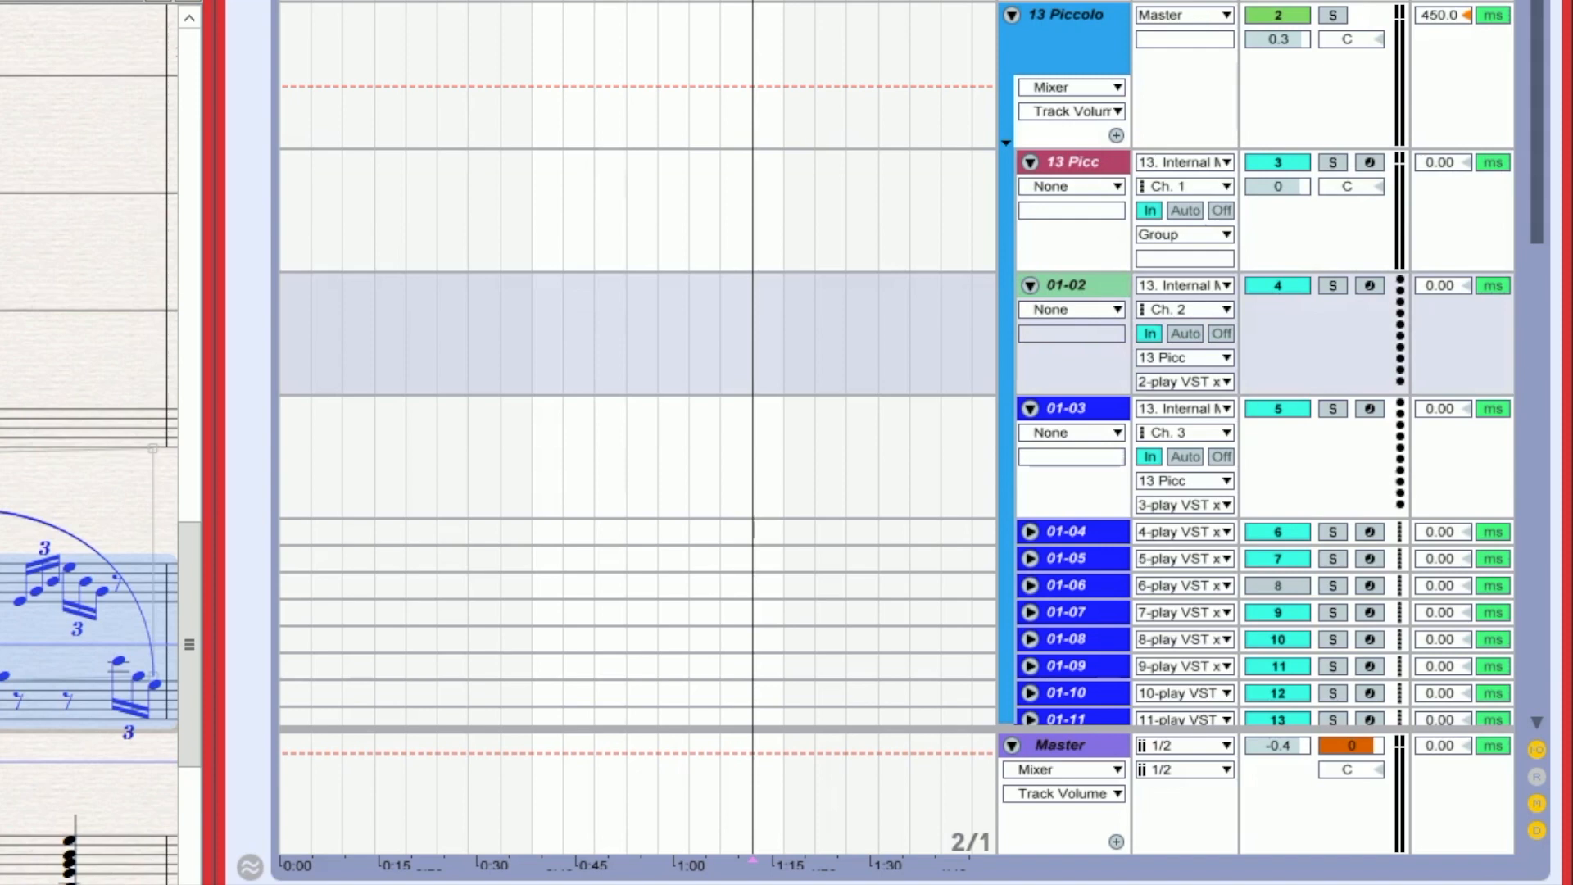
pyautogui.click(1183, 285)
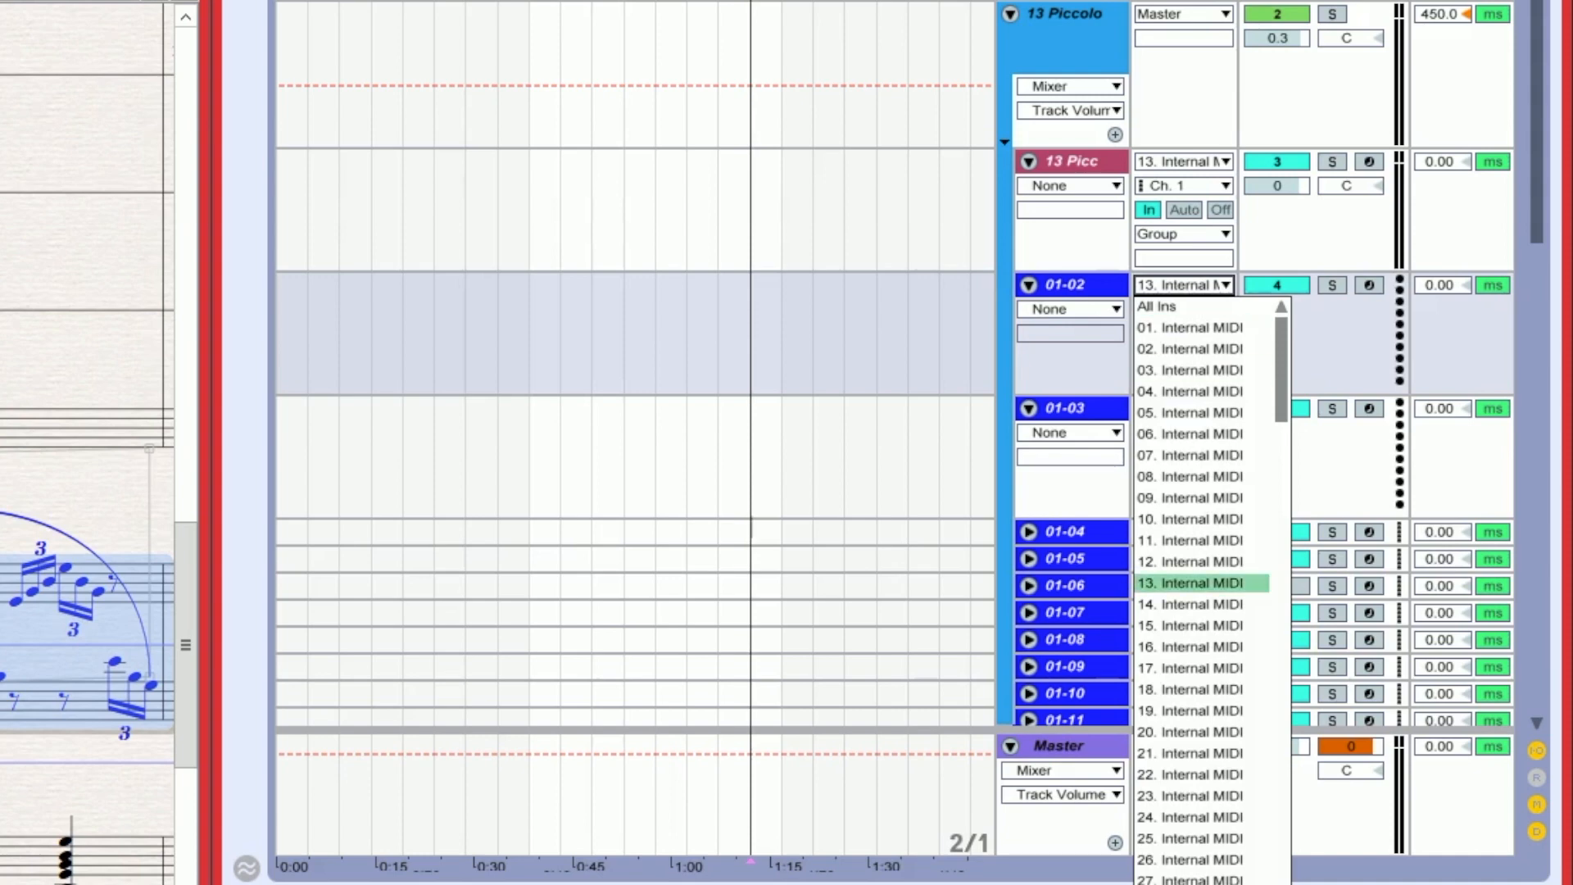
pyautogui.press('Escape')
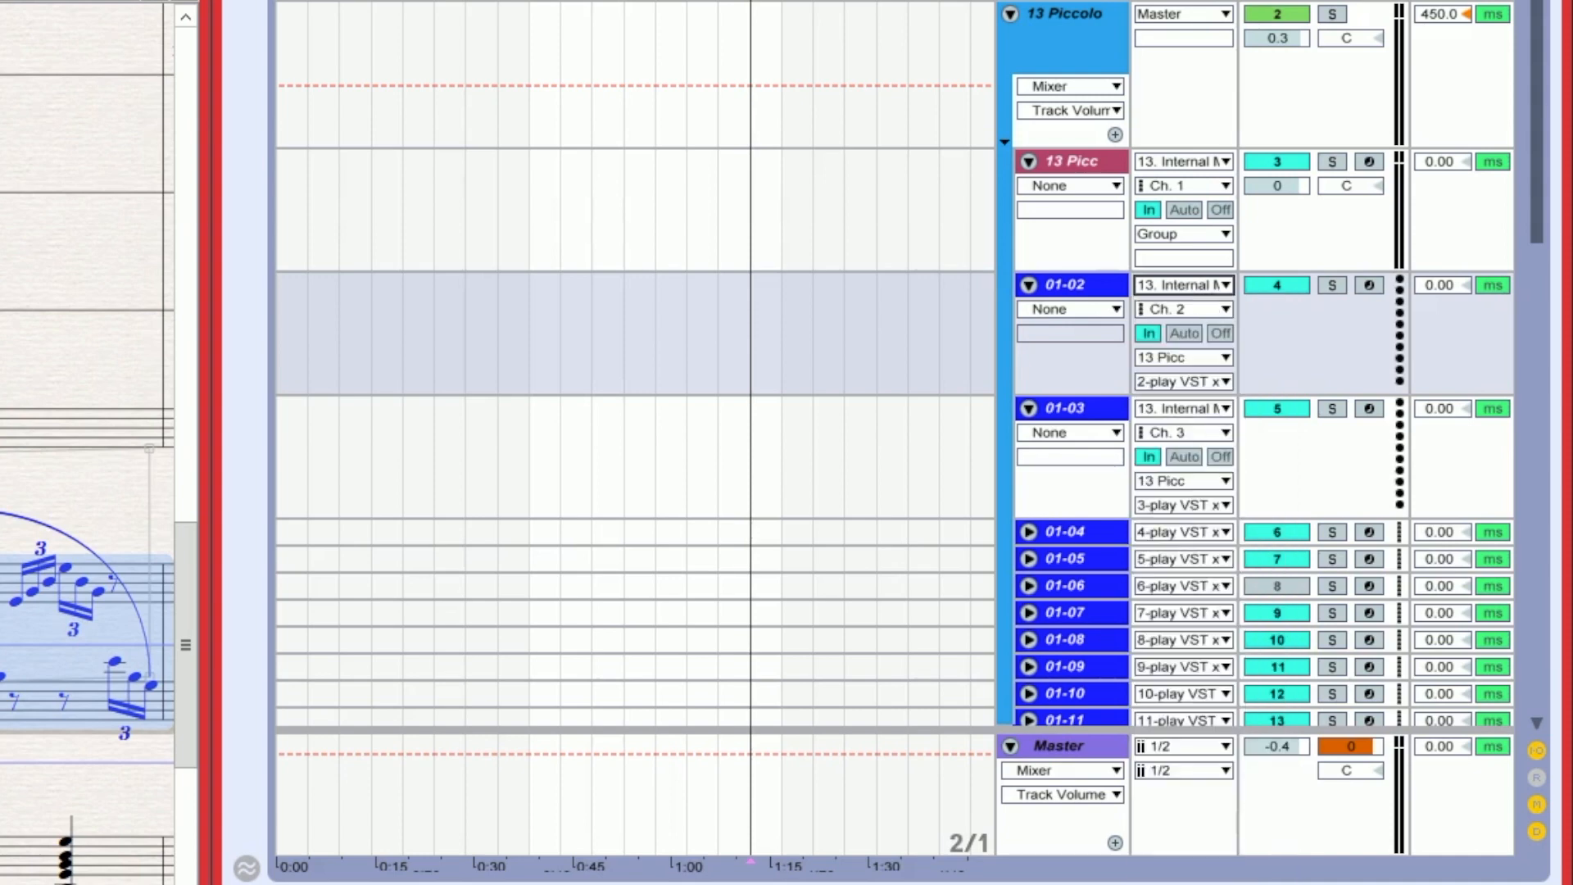
pyautogui.click(1183, 308)
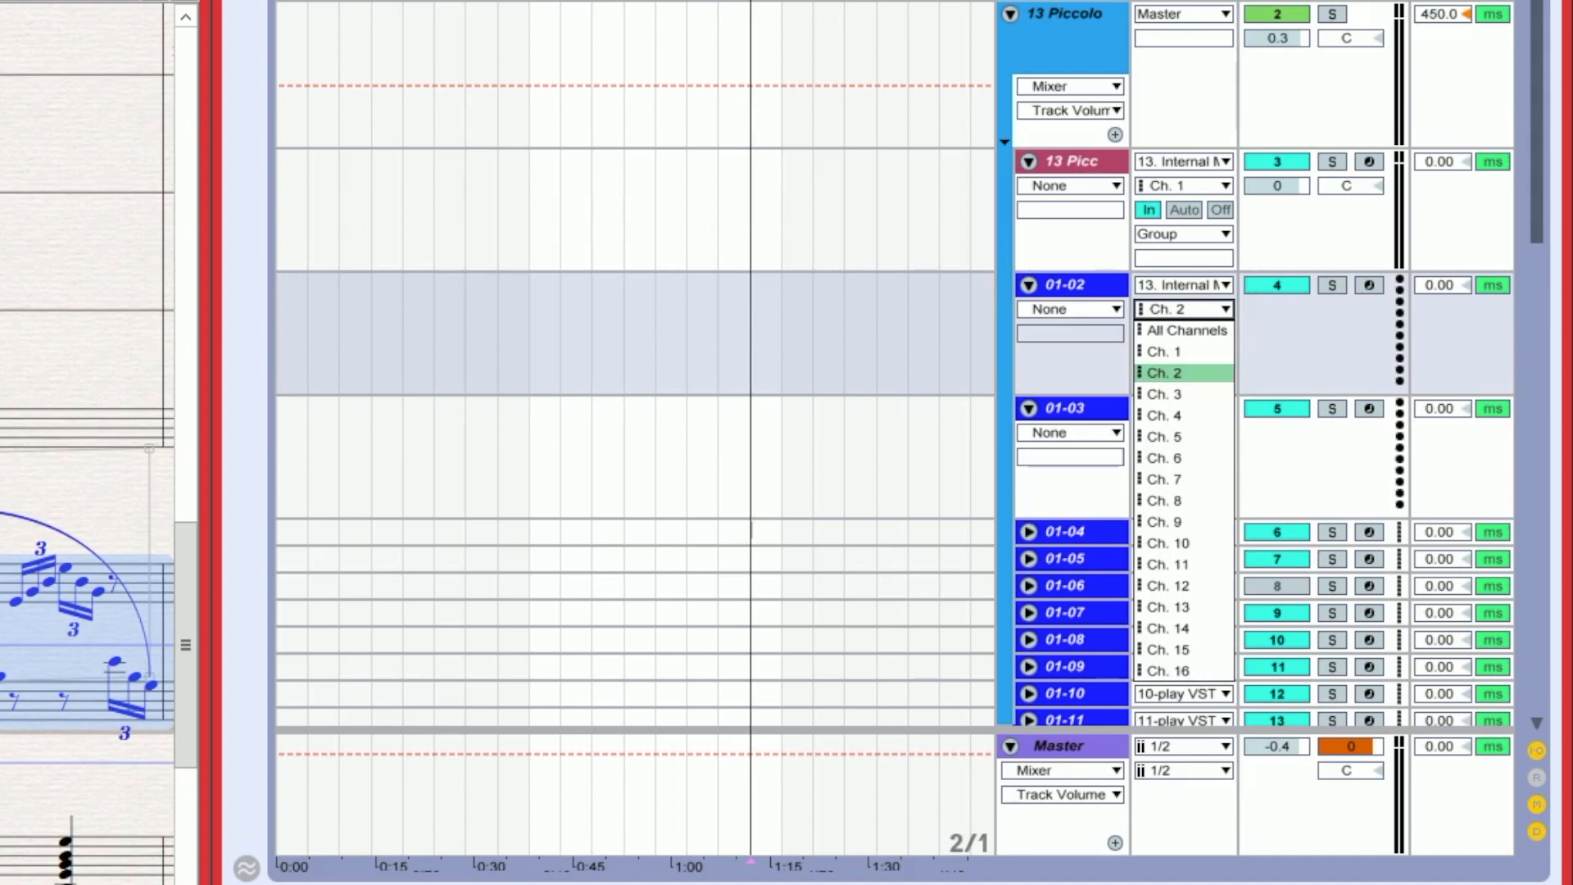
pyautogui.press('Escape')
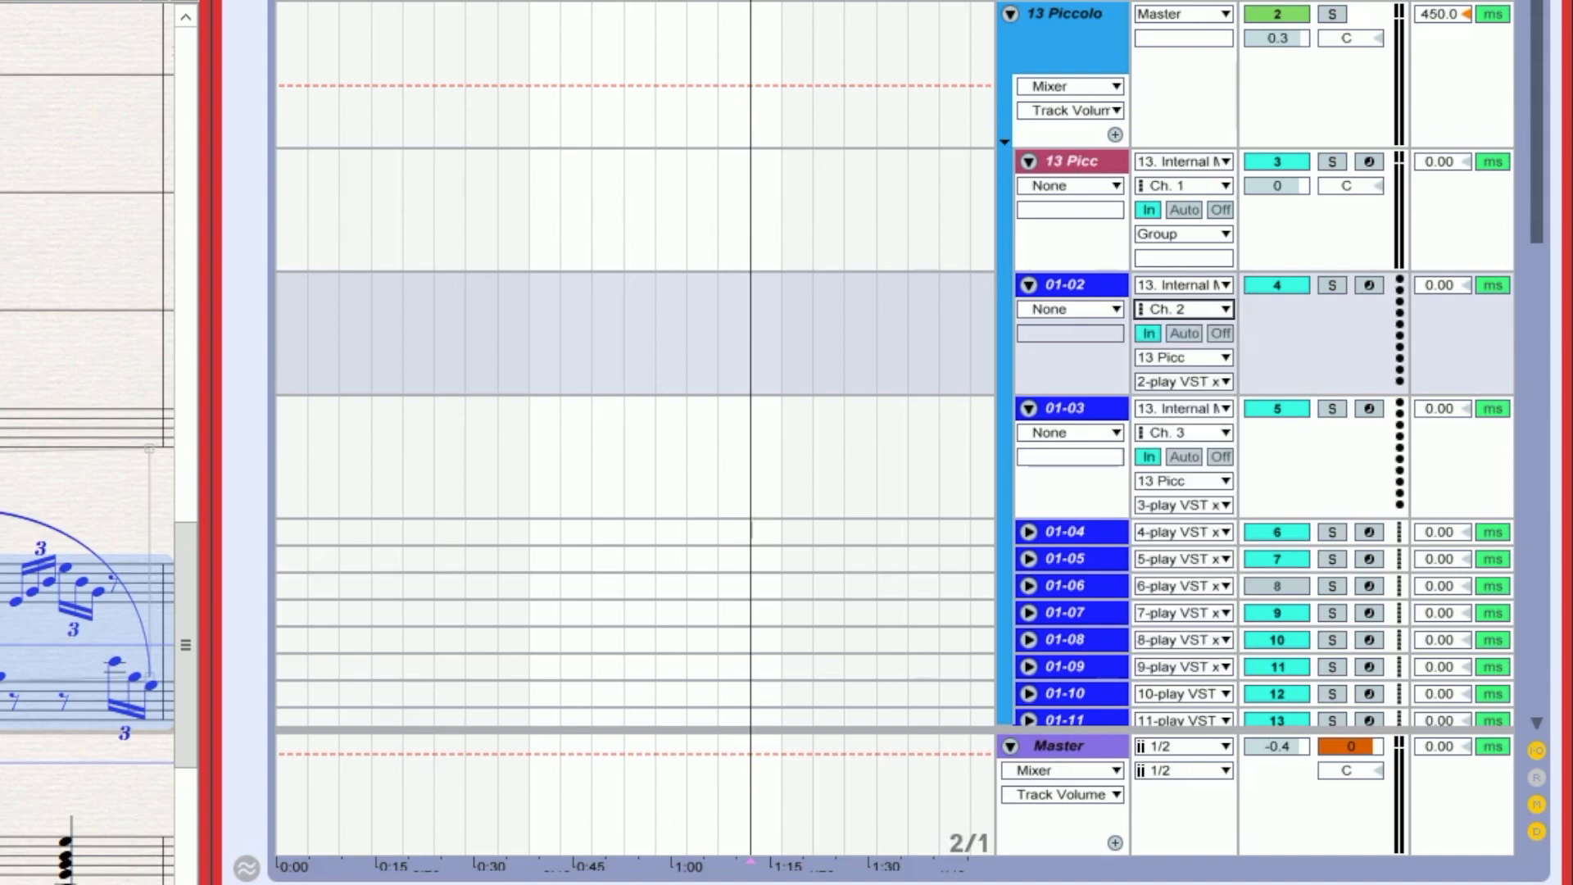
pyautogui.click(1183, 358)
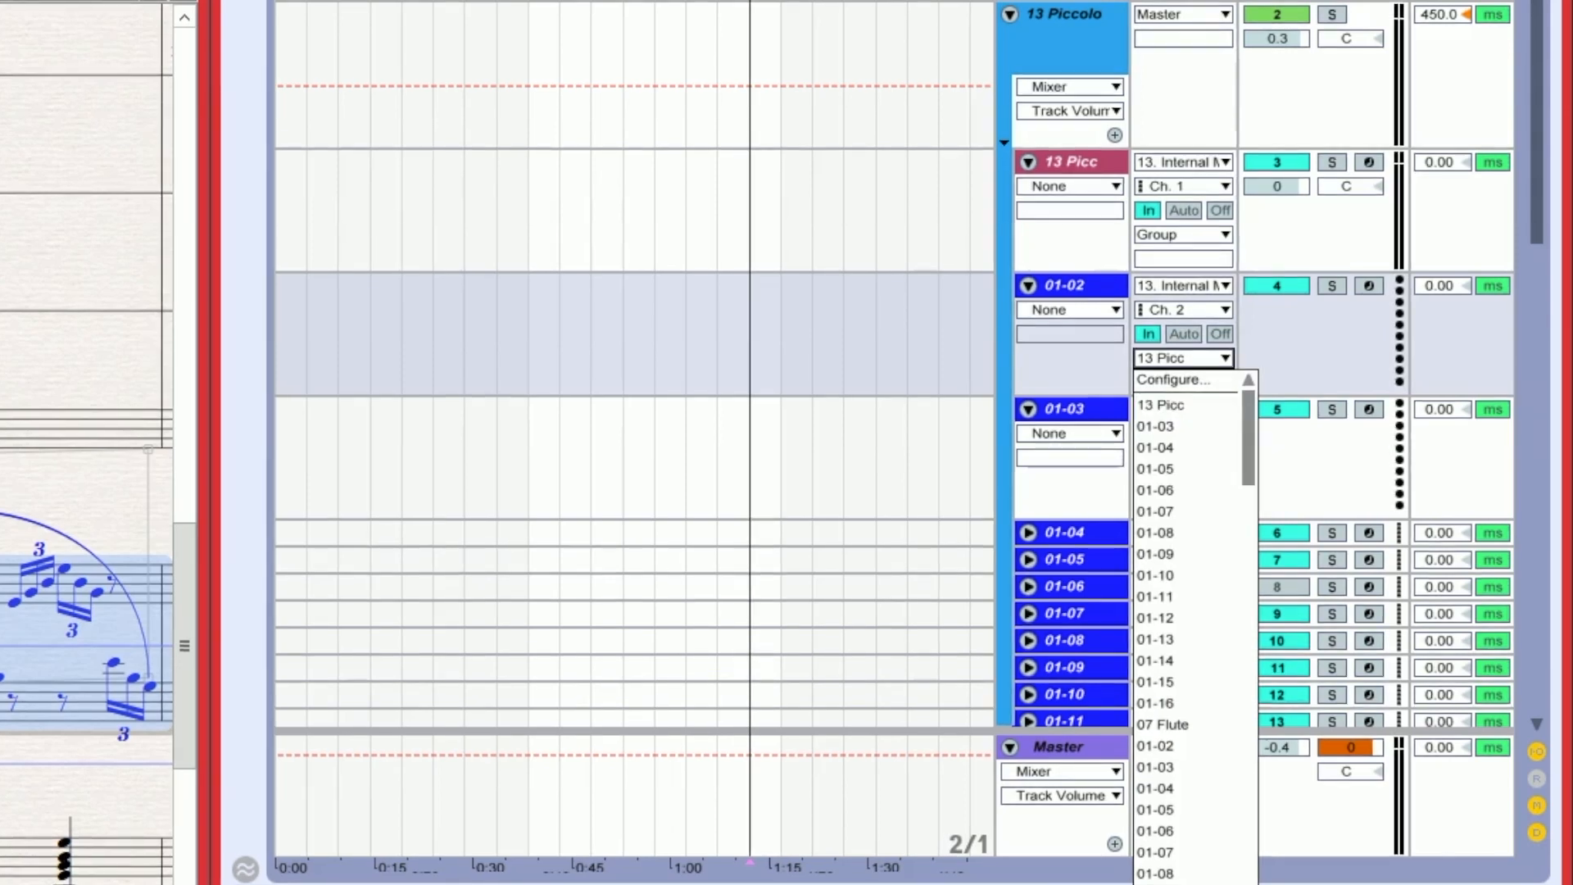
pyautogui.press('Escape')
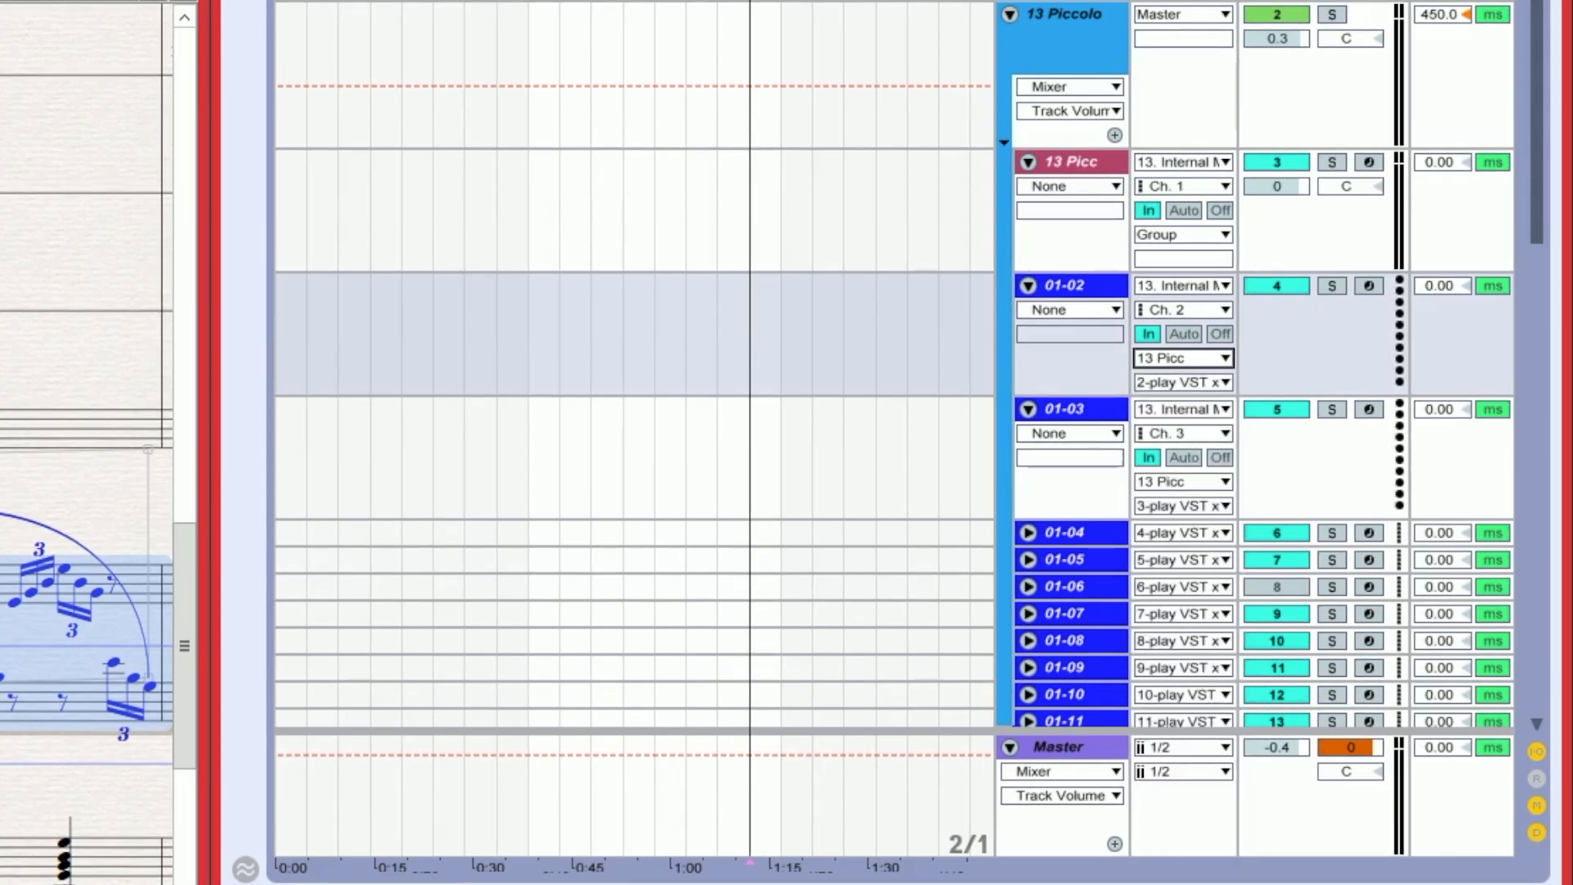
pyautogui.click(1183, 383)
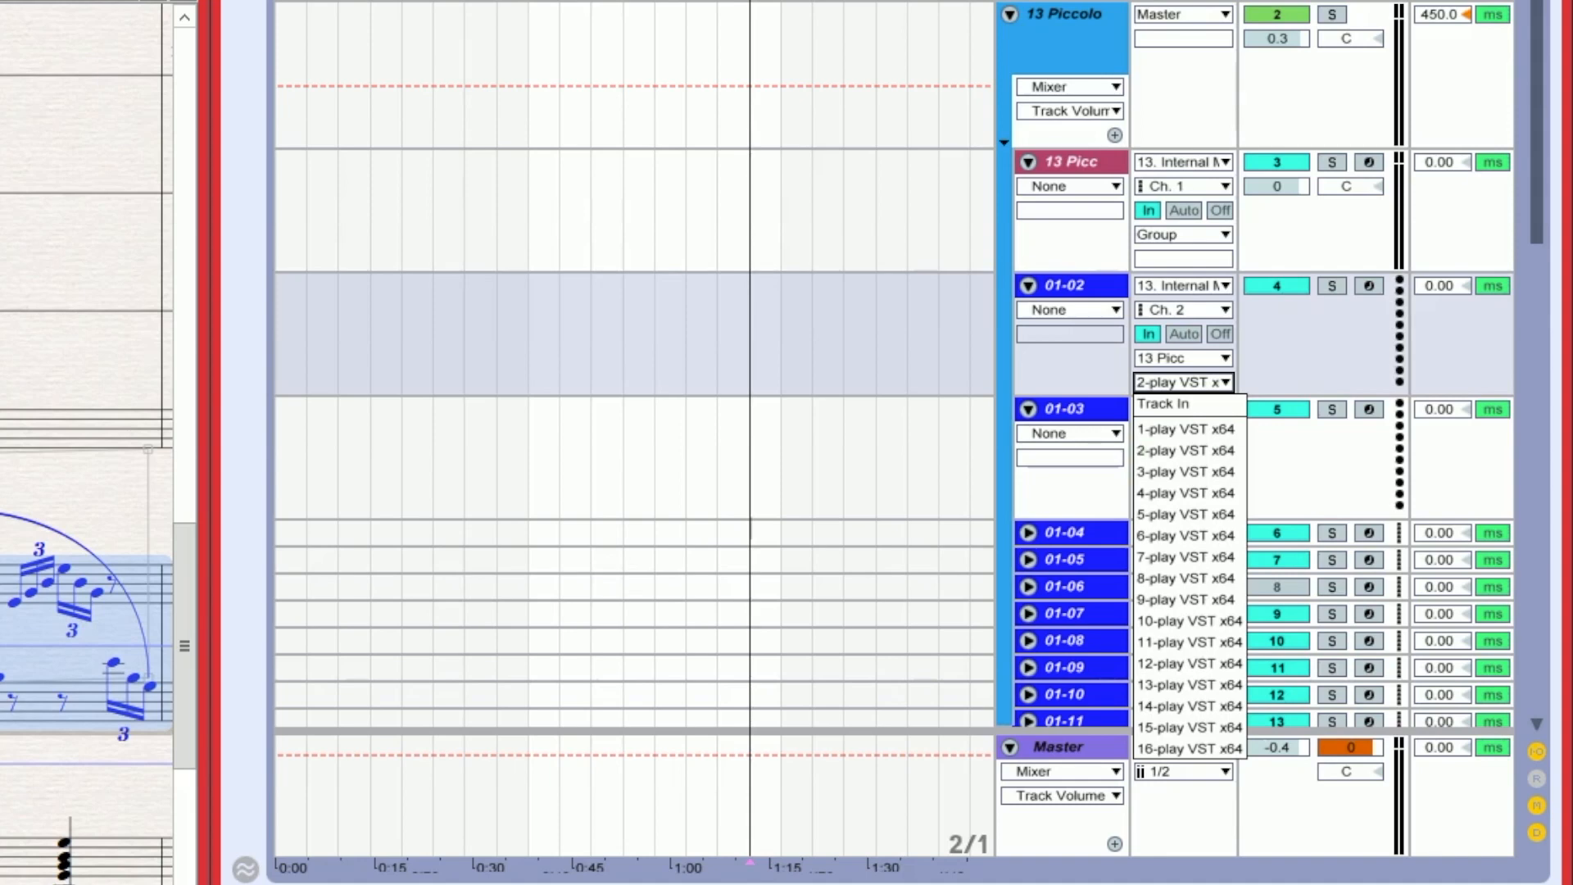
pyautogui.press('Escape')
# - Examine the same input and output routing options on the 01-03 track, leaving each setting as it is
pyautogui.click(1183, 410)
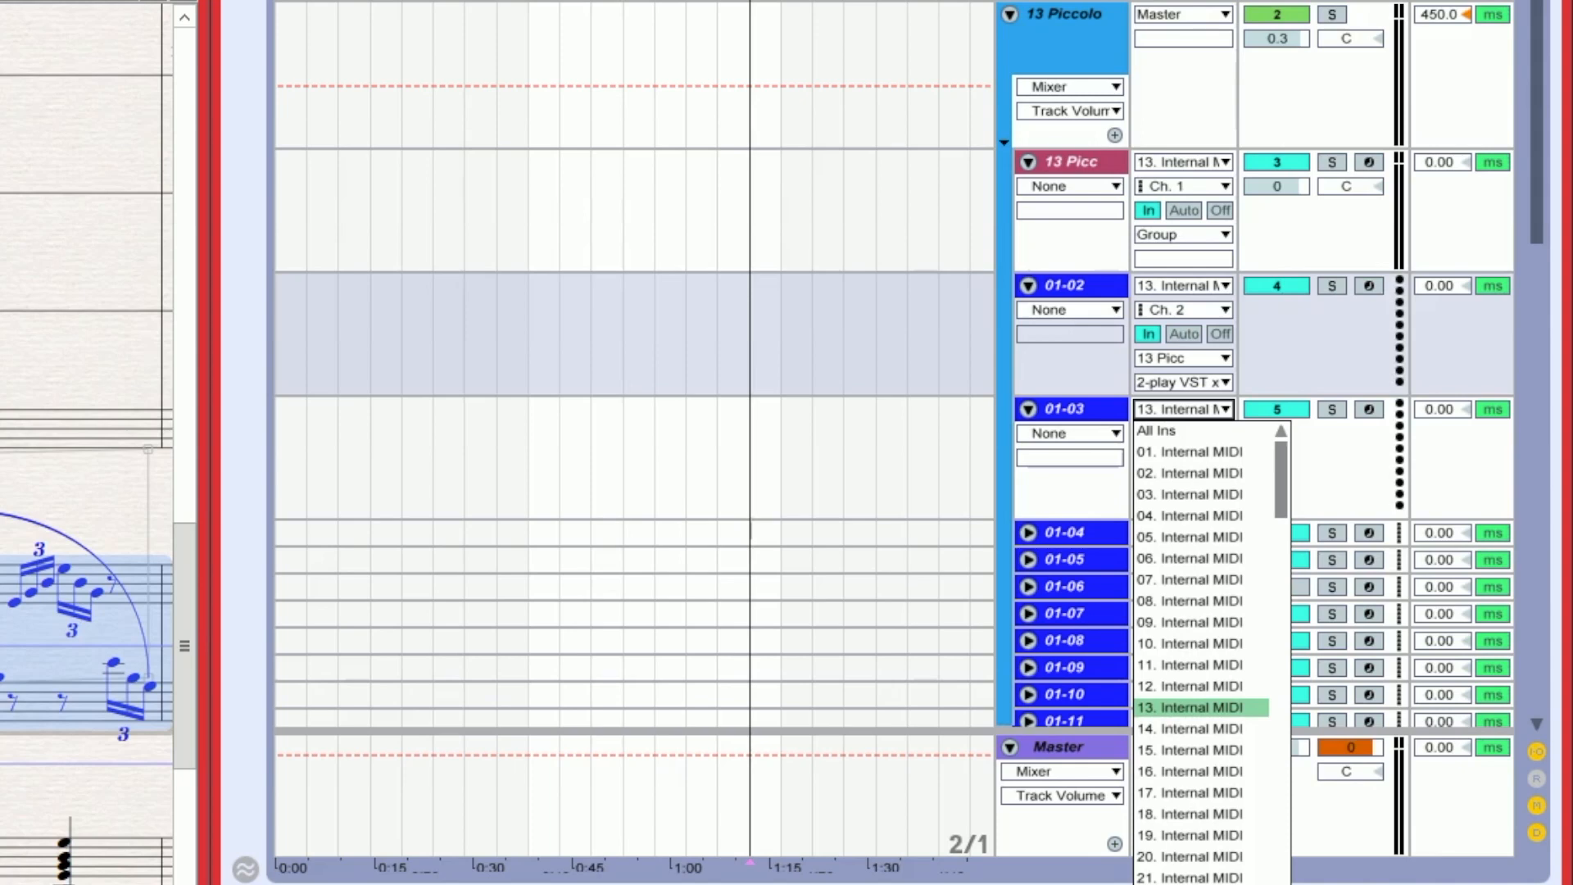
pyautogui.press('Escape')
pyautogui.click(1183, 433)
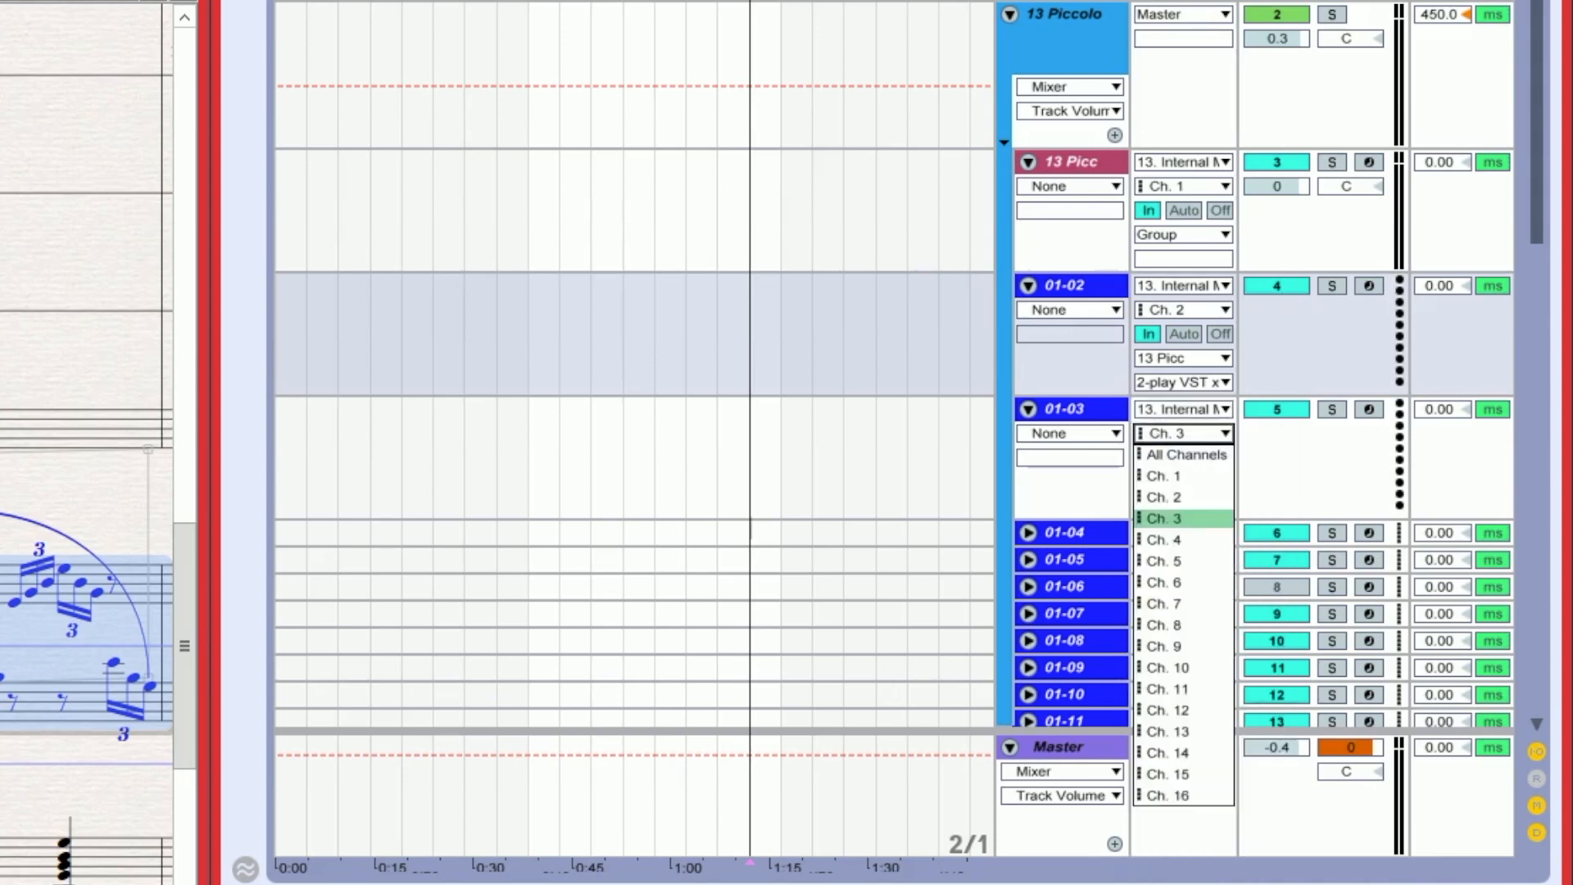
pyautogui.press('Escape')
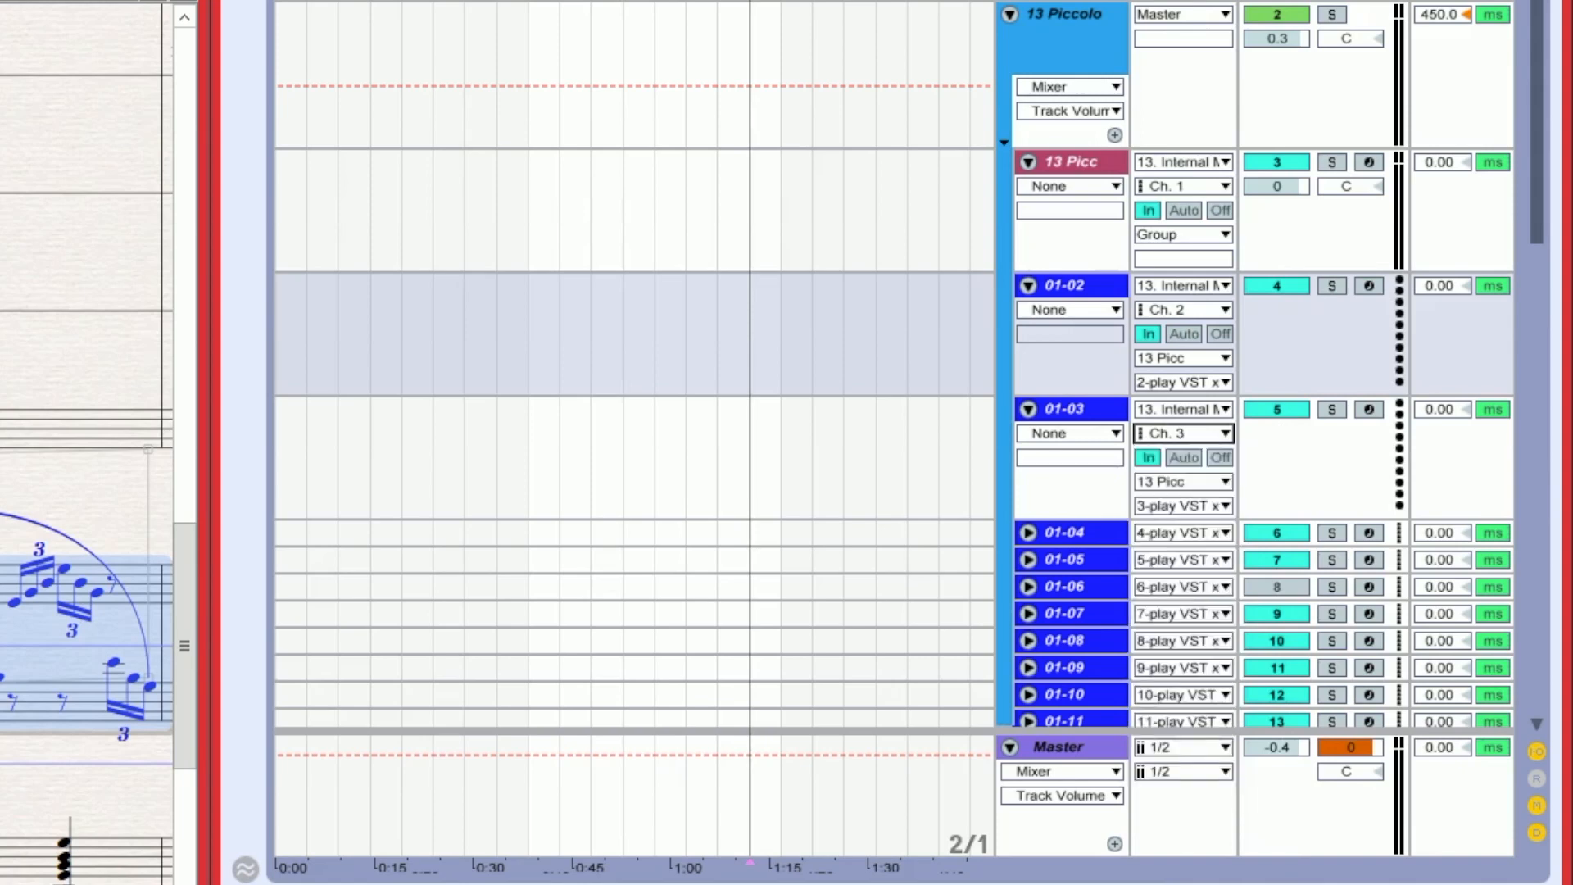
pyautogui.click(1183, 482)
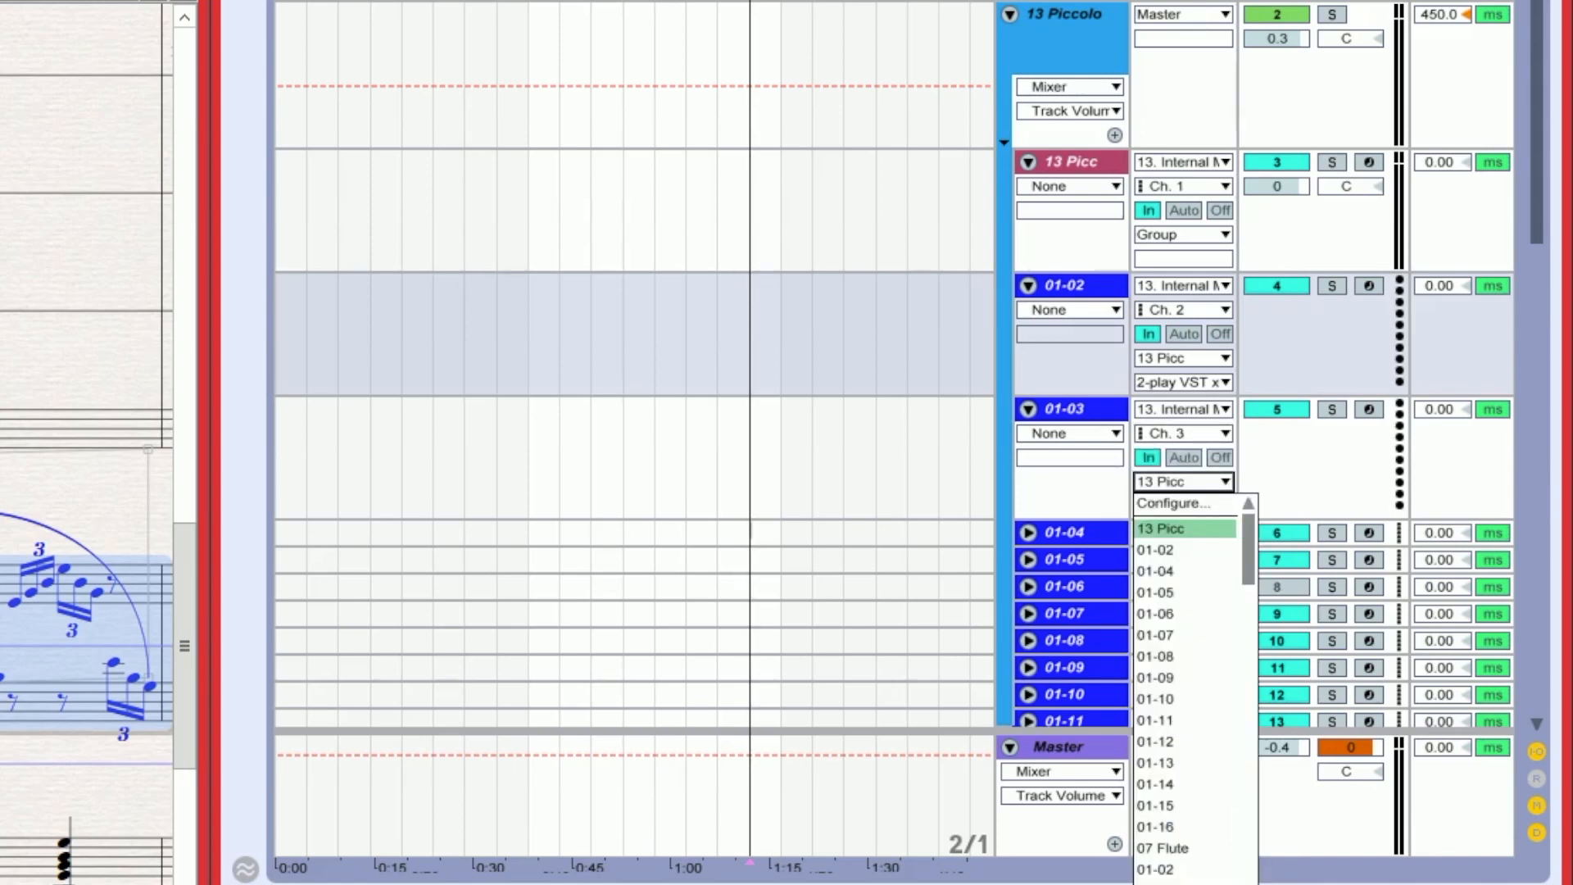
pyautogui.press('Escape')
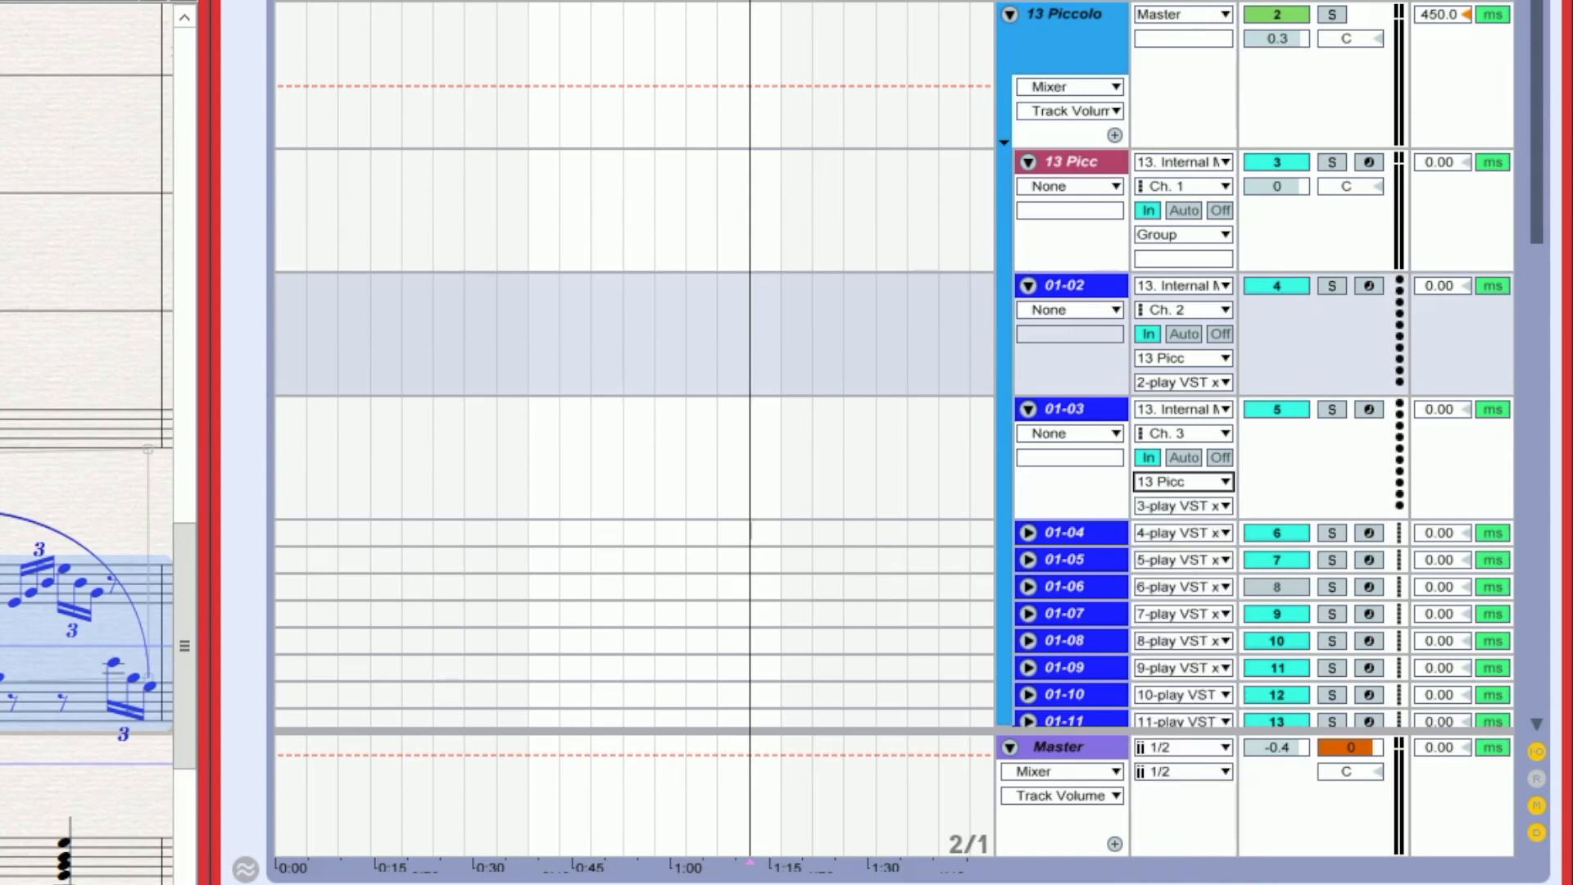
pyautogui.click(1183, 506)
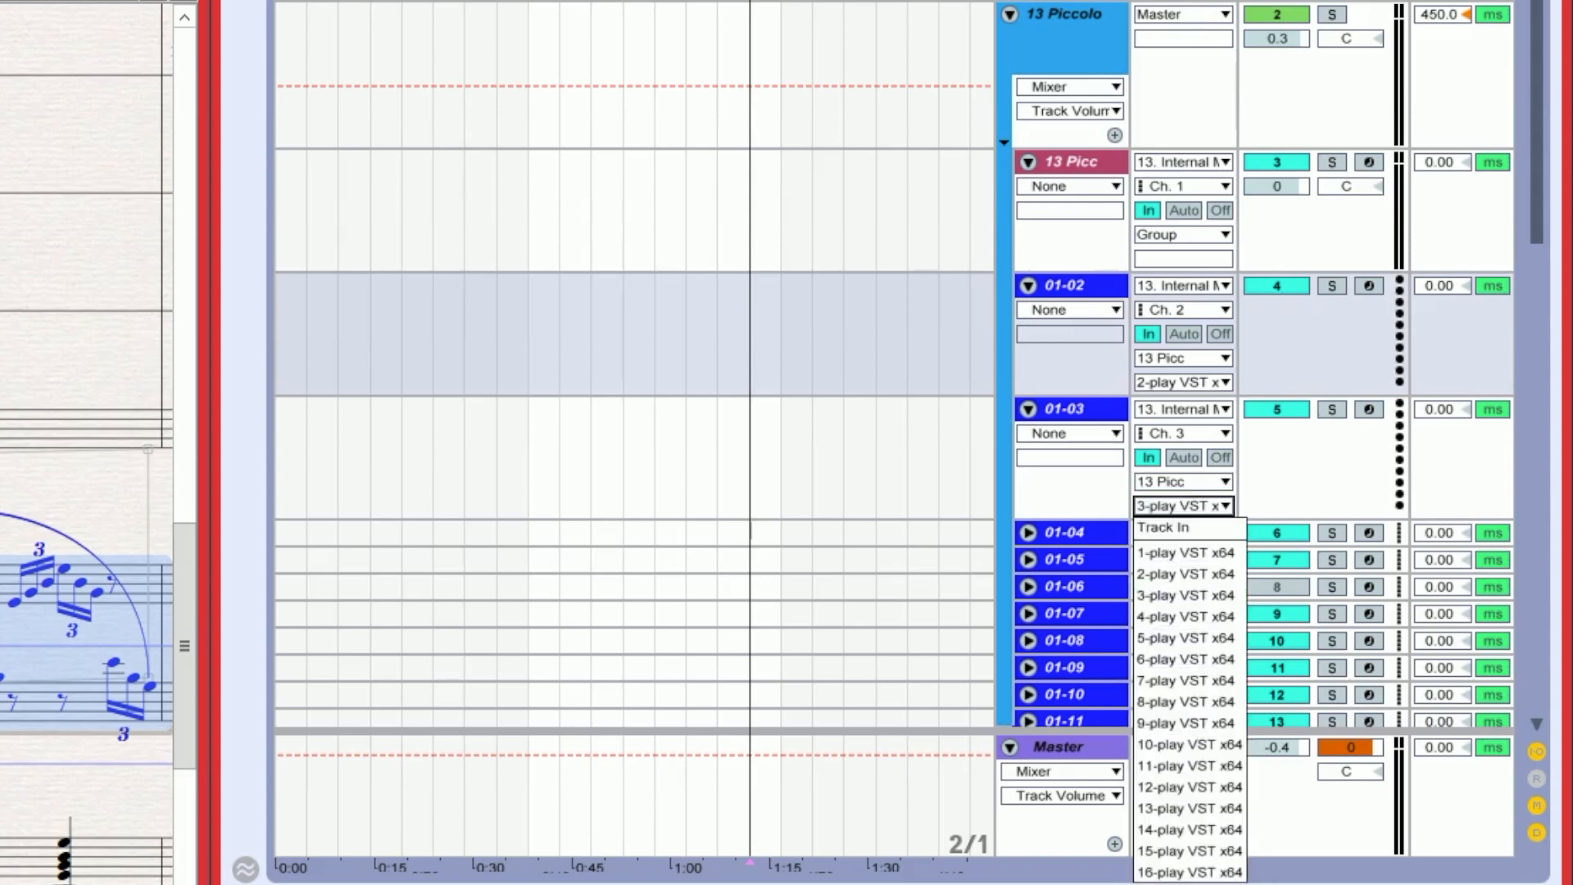
pyautogui.press('Escape')
# - Fold the 01-03 and 01-02 tracks, show the devices of the 13 Picc track and fold it as well
pyautogui.click(1028, 409)
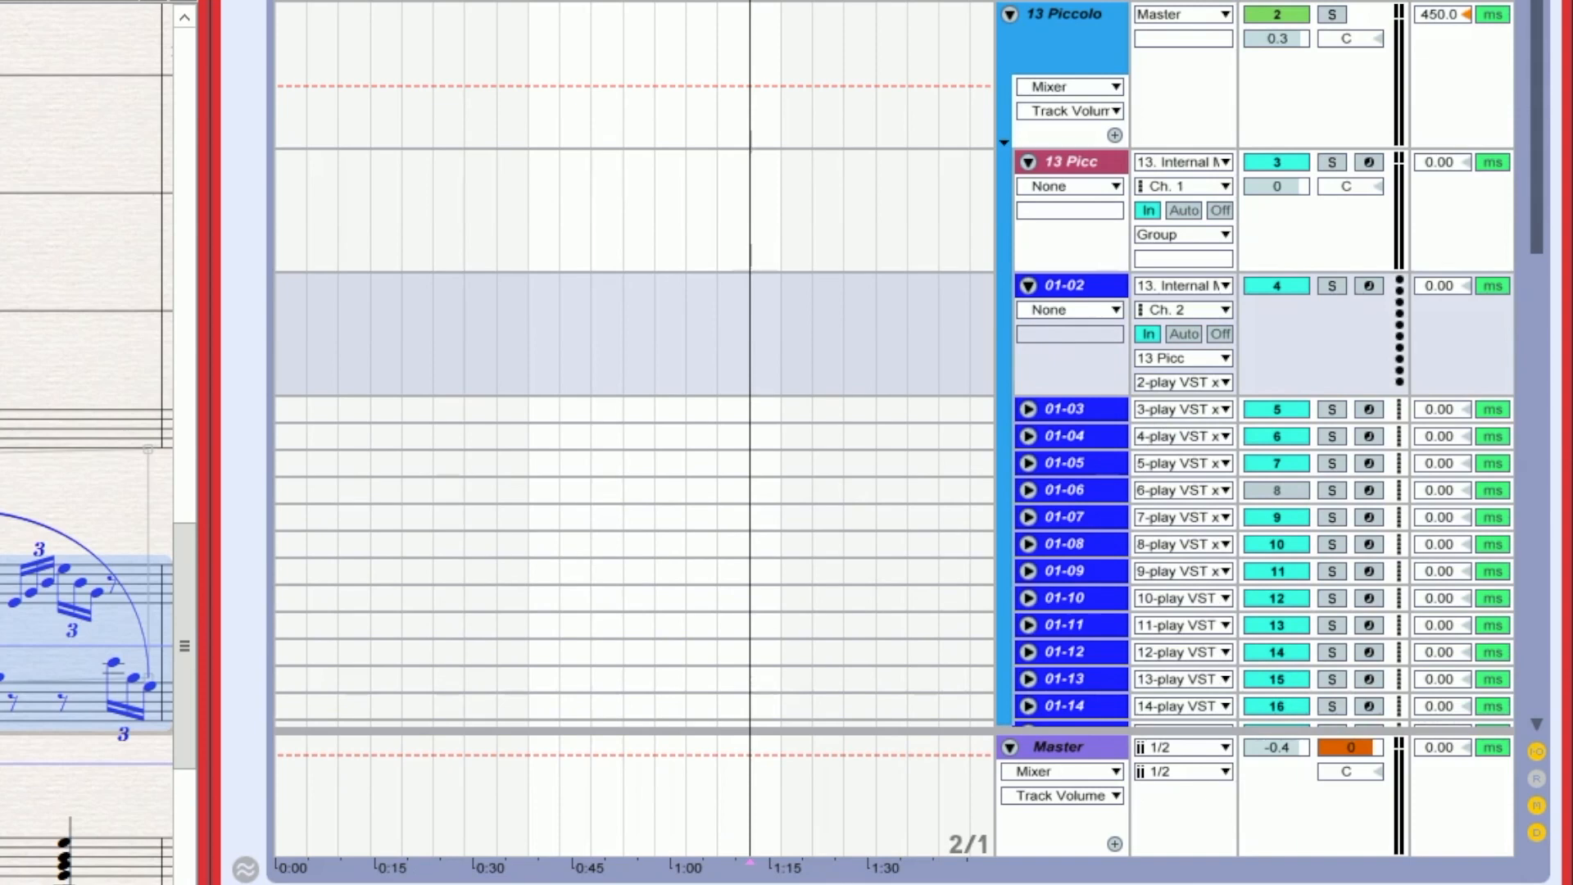
pyautogui.click(1028, 286)
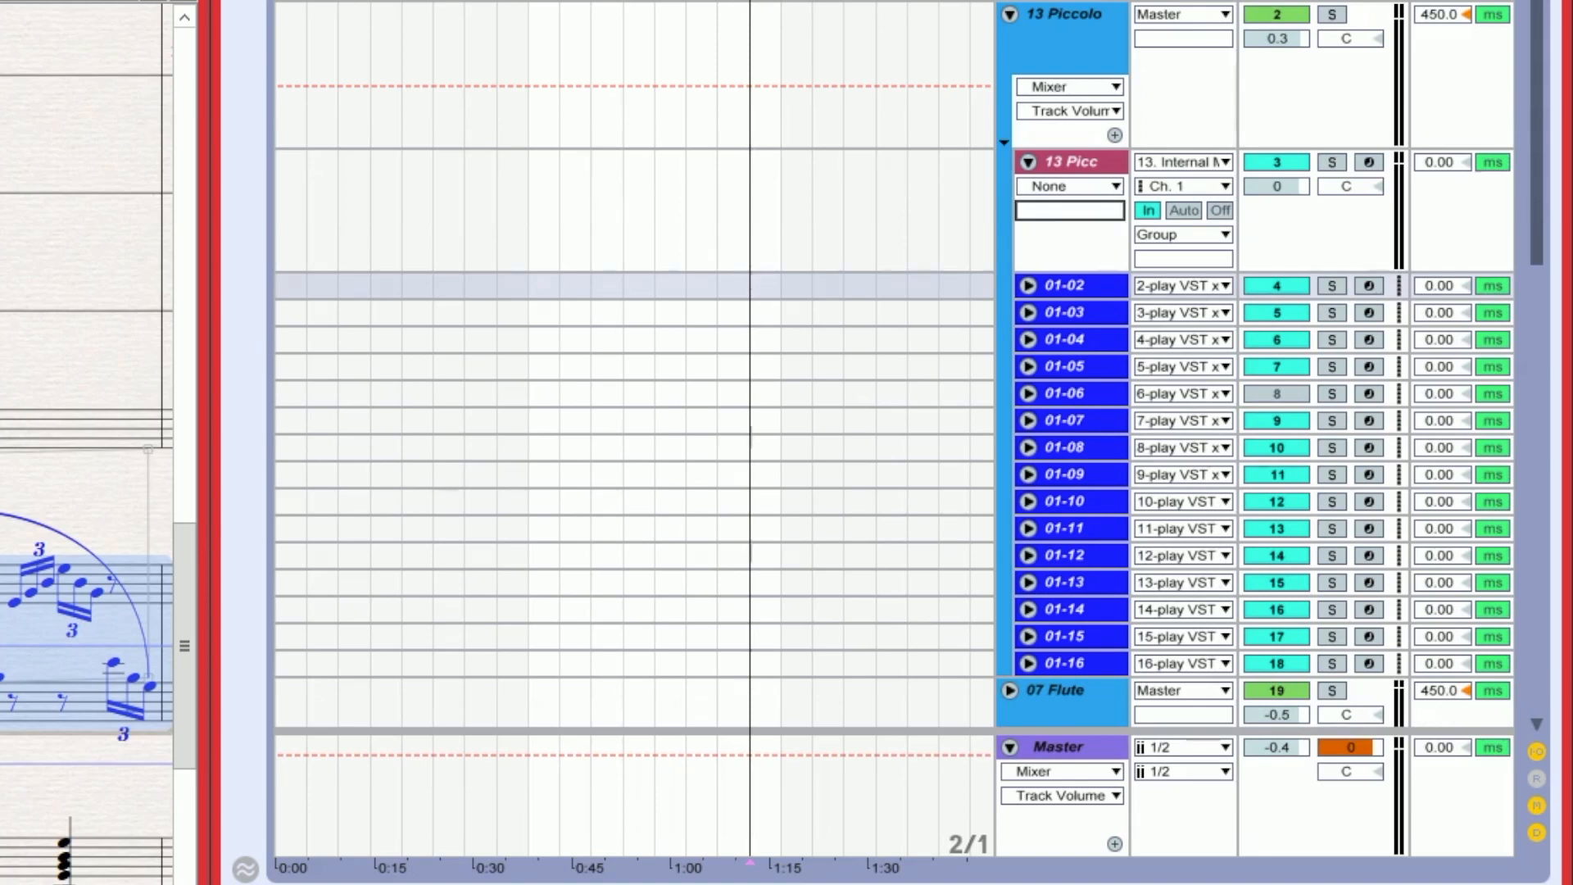
pyautogui.click(1071, 162)
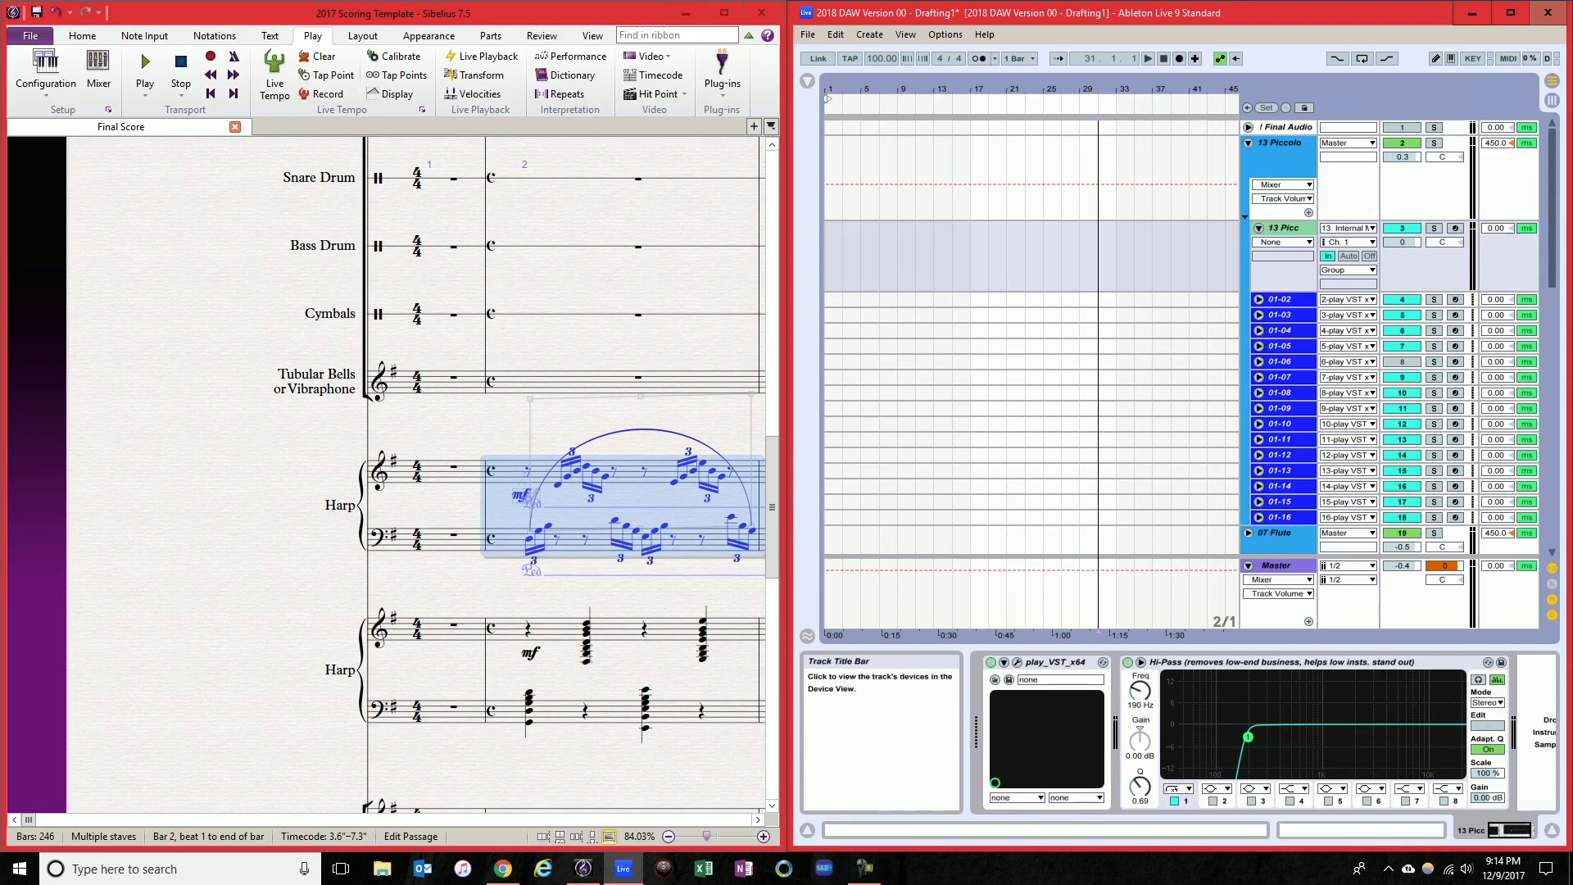
pyautogui.click(1259, 228)
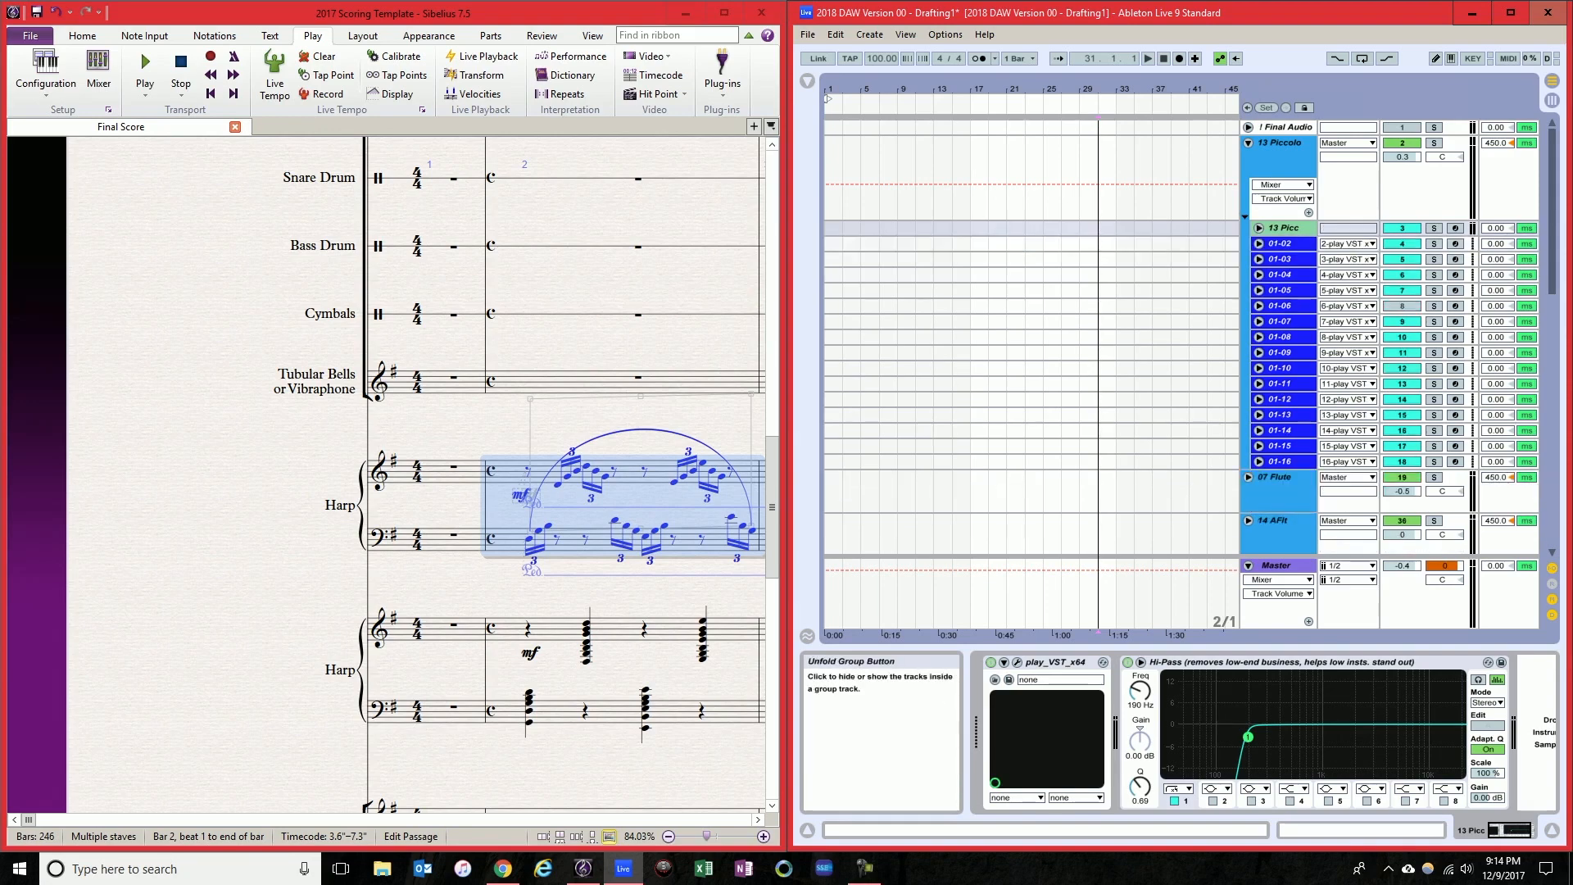
# - Hide the tracks inside the 13 Piccolo group, fold the group track itself, and look through the full list of instrument groups
pyautogui.click(1244, 217)
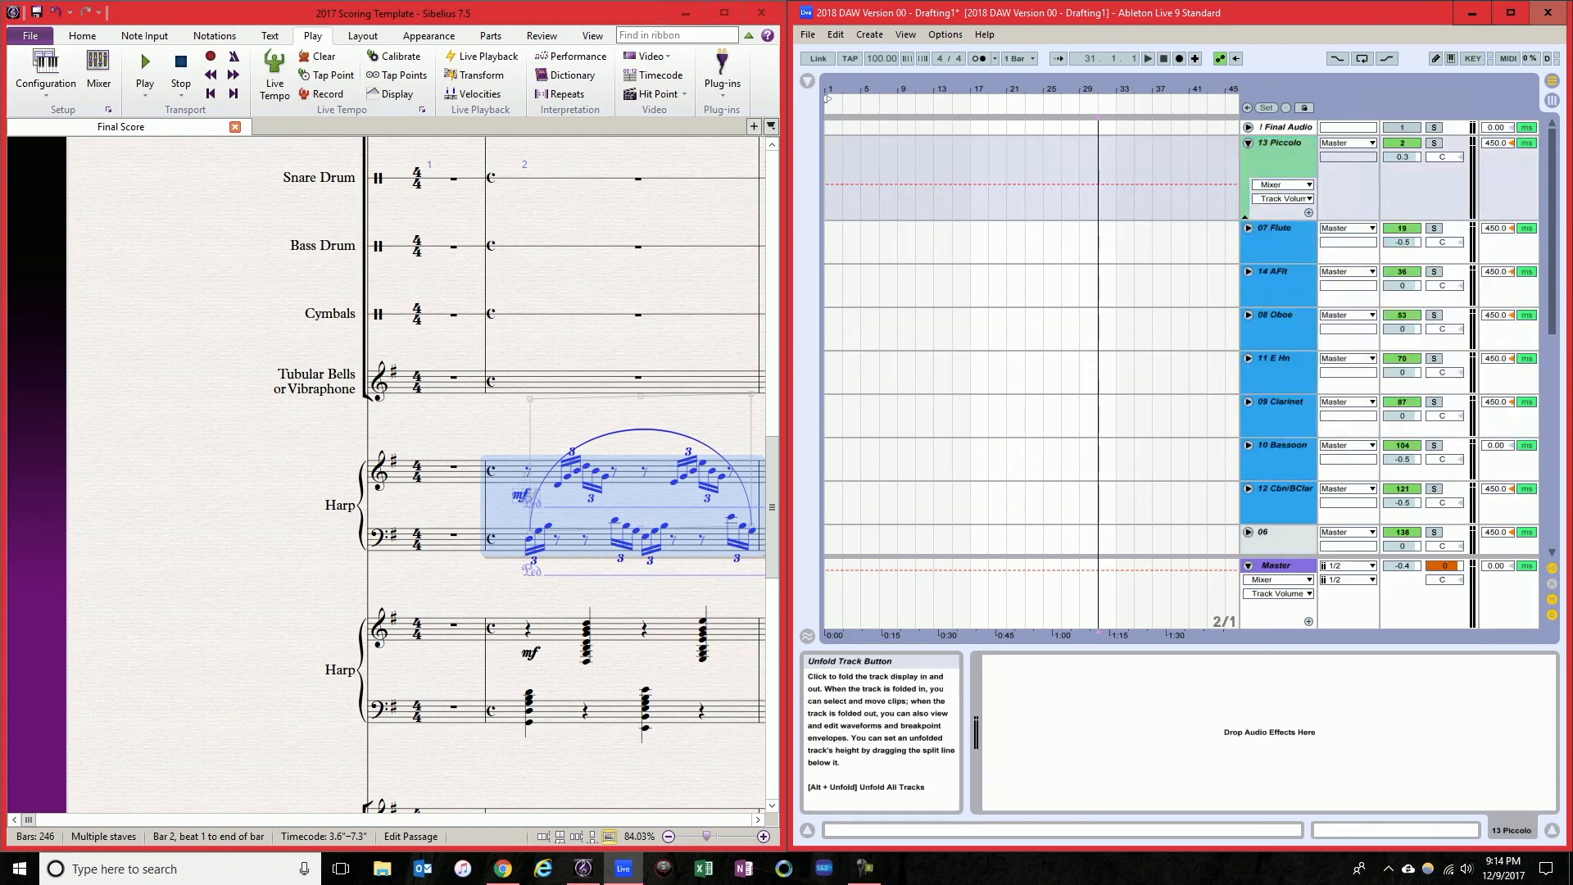
pyautogui.click(1248, 143)
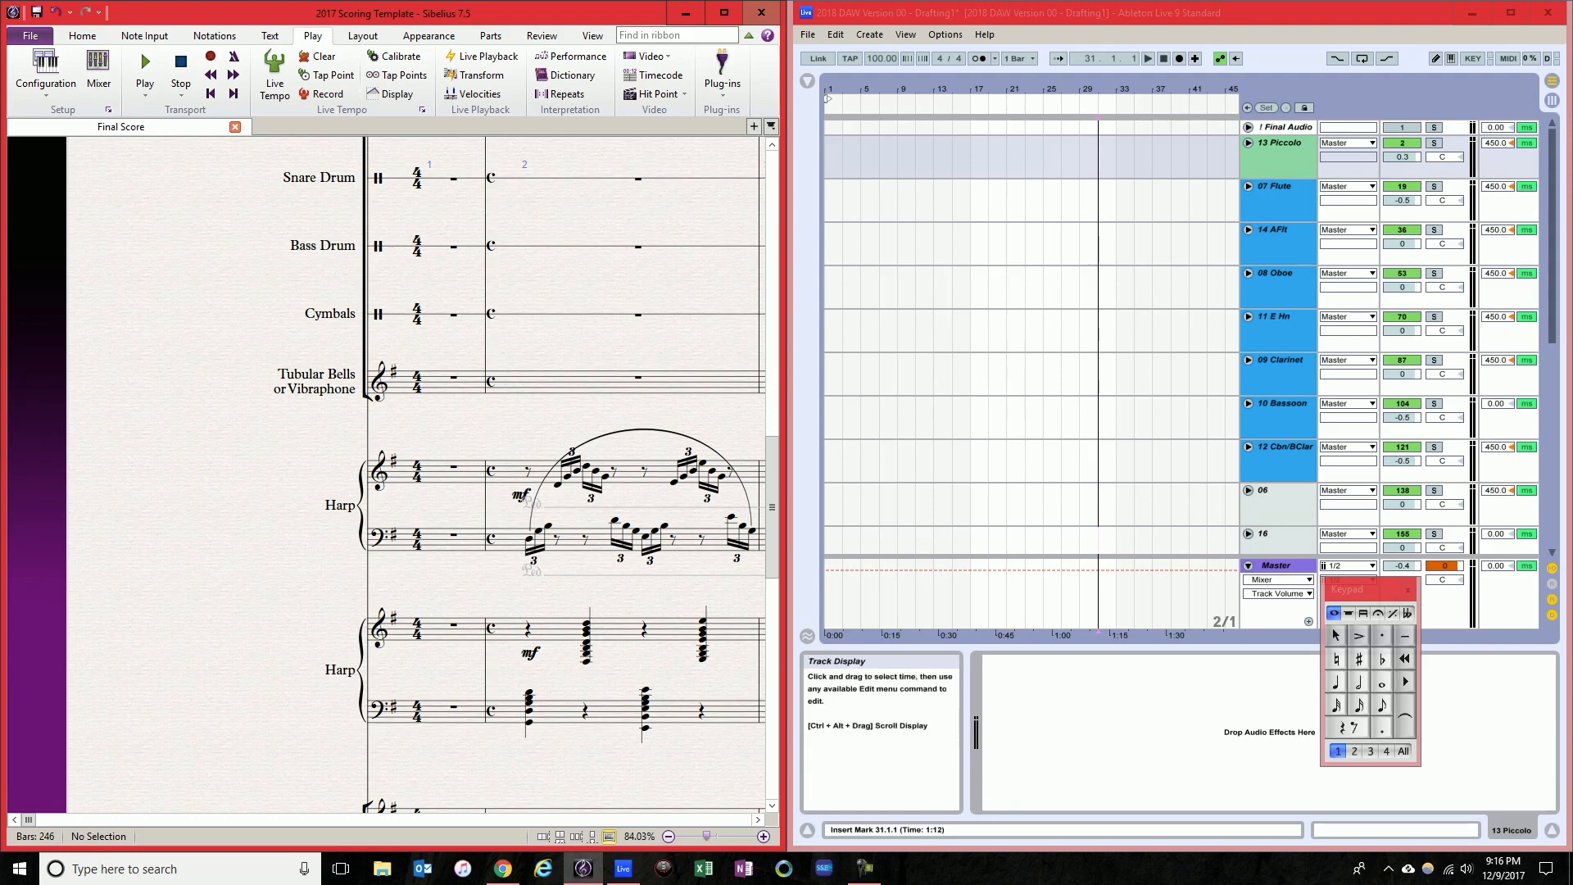
pyautogui.scroll(-3, 1188, 336)
pyautogui.scroll(-9, 1188, 336)
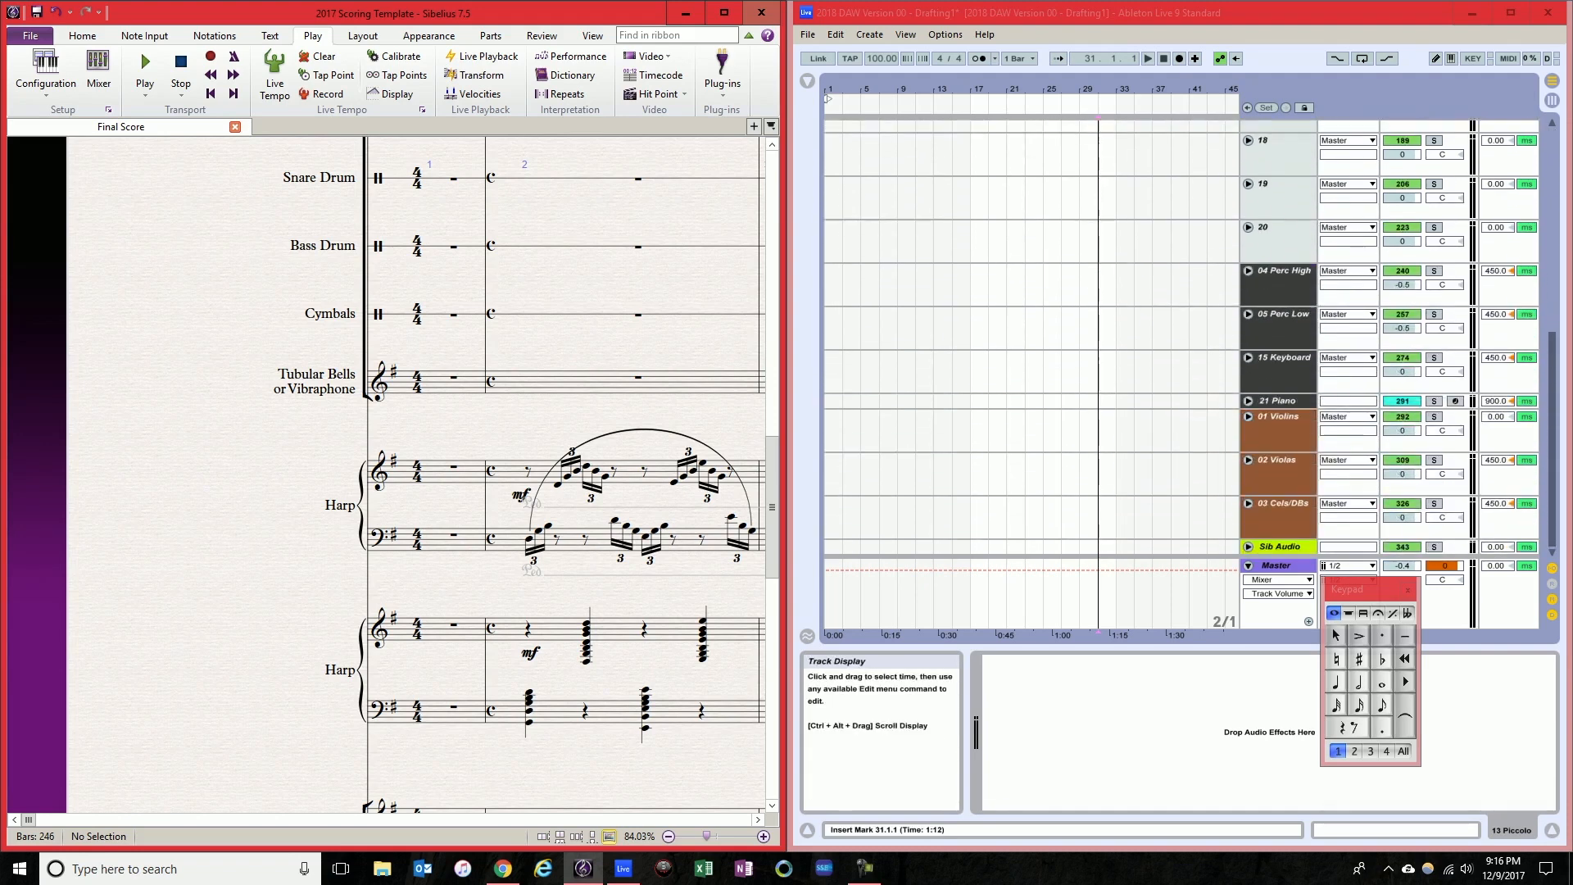
pyautogui.scroll(12, 1188, 336)
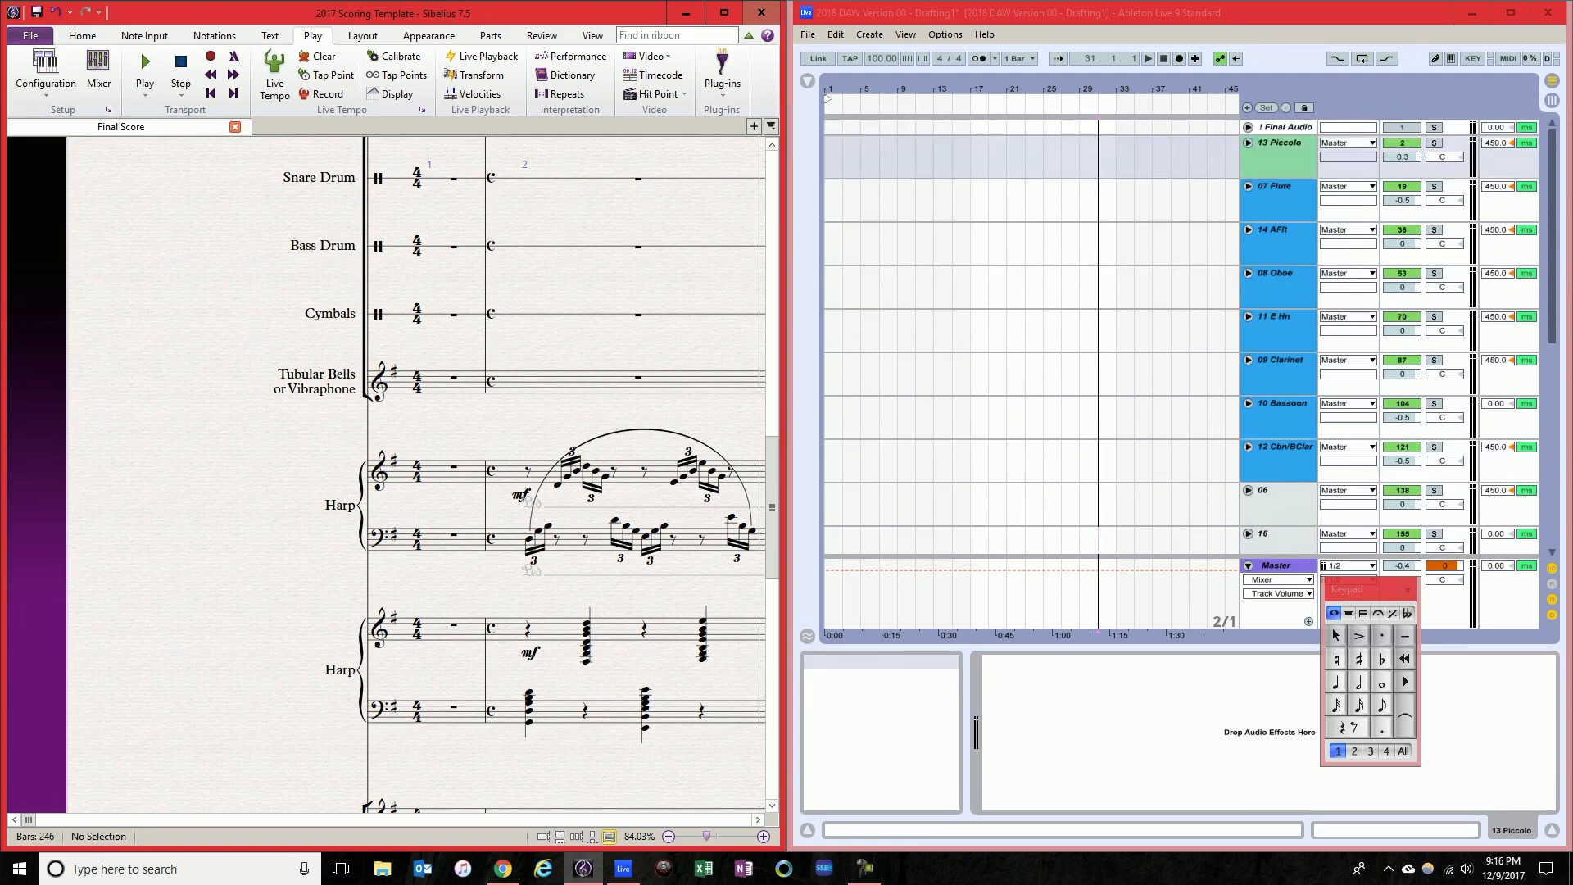
# - Open Sibelius's Playback Devices settings, compare the active devices with Ableton Live's instrument groups down to Sib Audio, and return to Sibelius
pyautogui.click(108, 110)
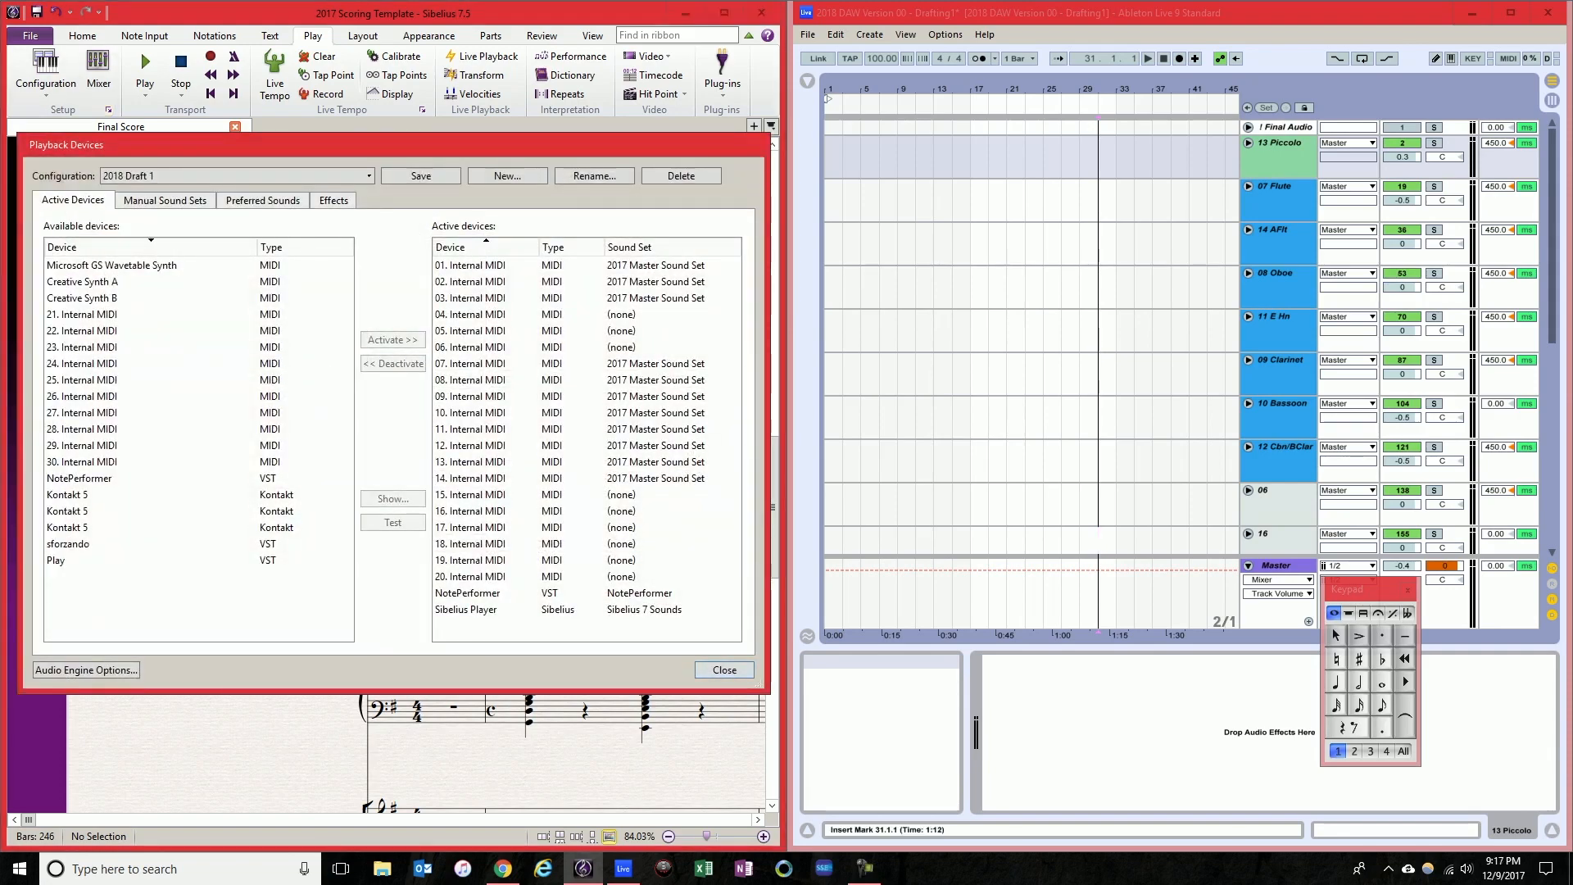
pyautogui.click(1065, 12)
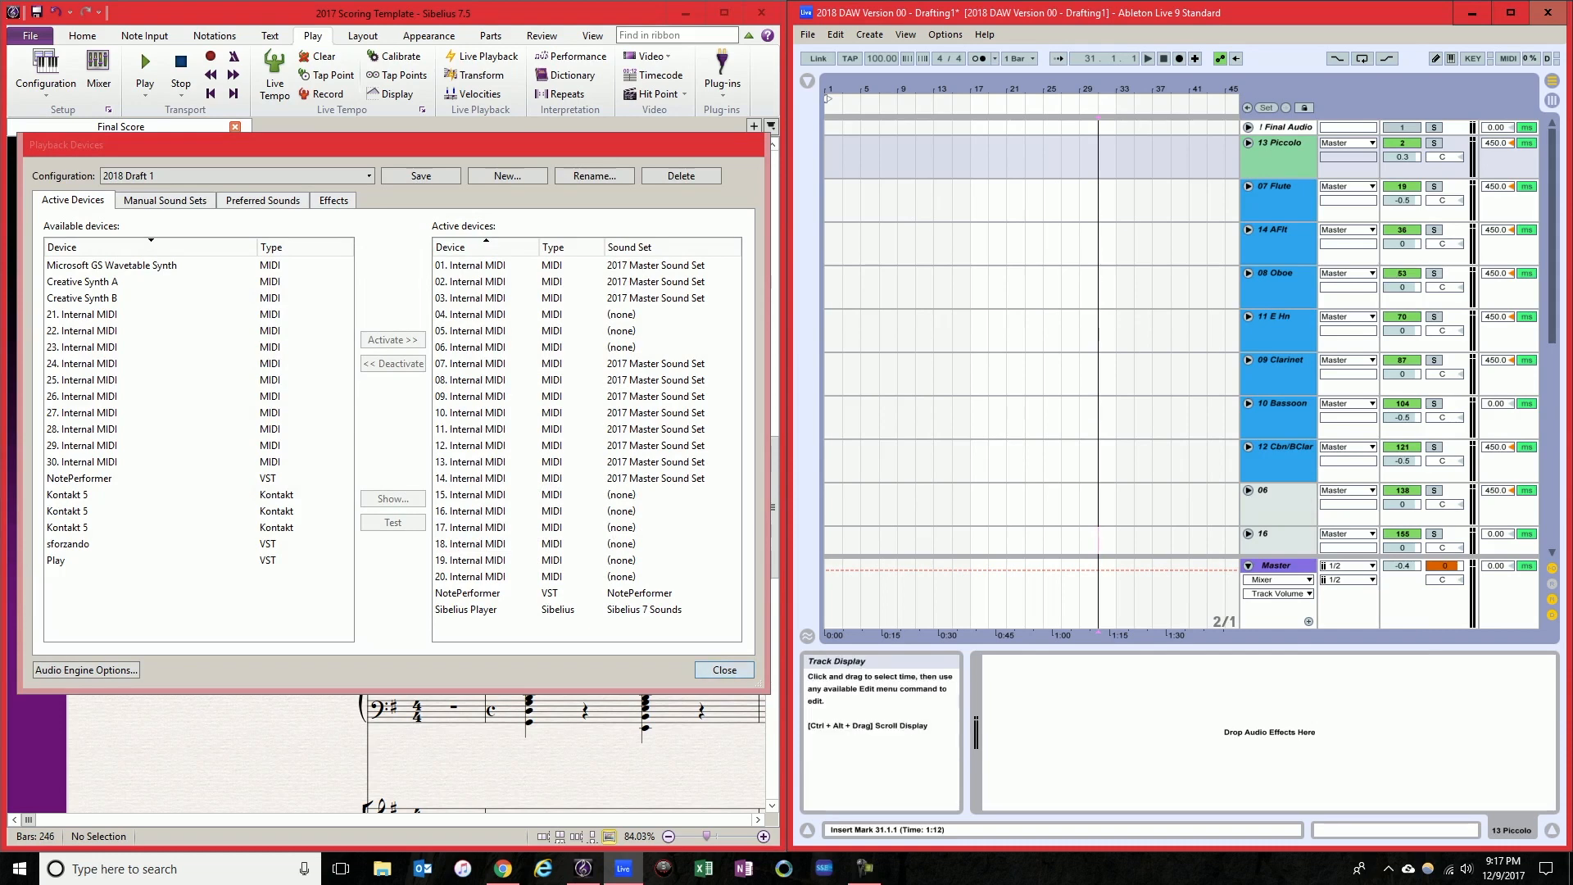
pyautogui.scroll(-8, 1098, 336)
pyautogui.scroll(-3, 1097, 336)
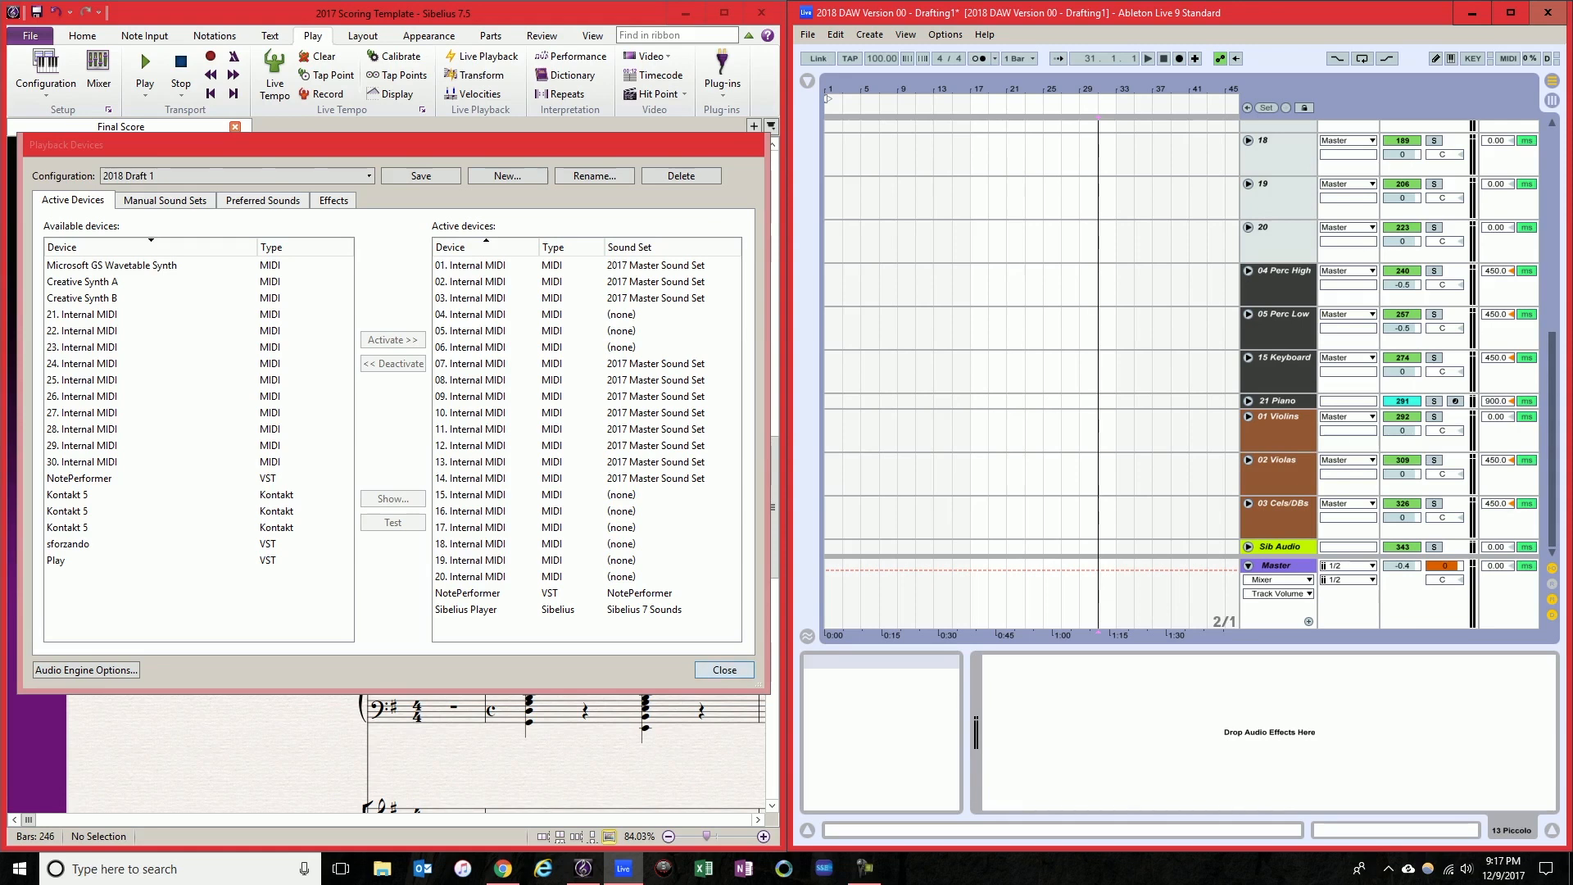
pyautogui.hotkey('alt', 'Tab')
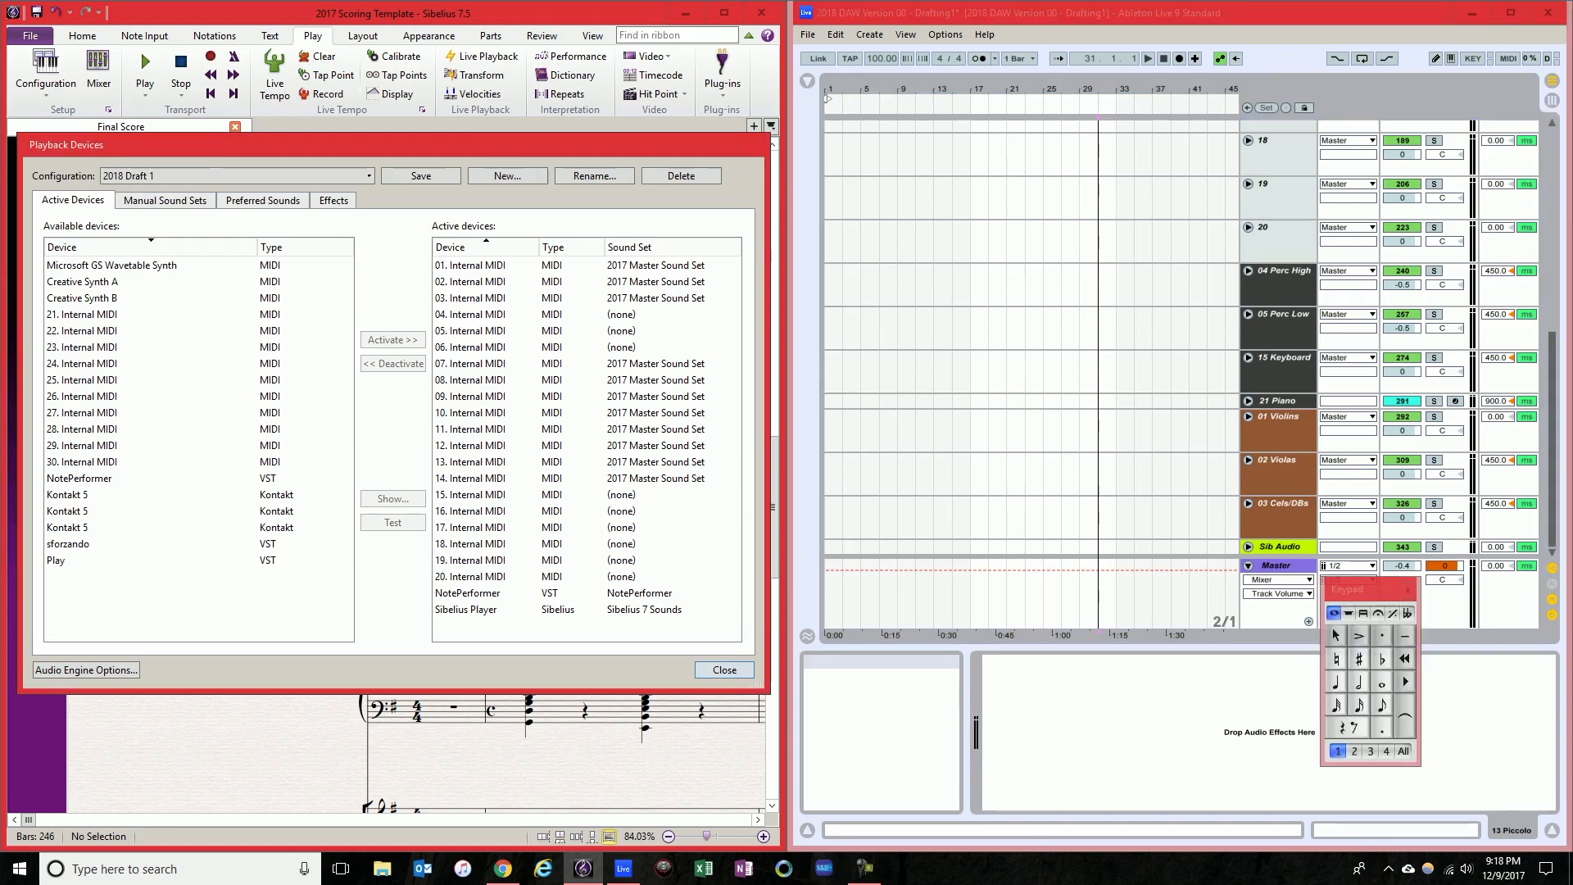